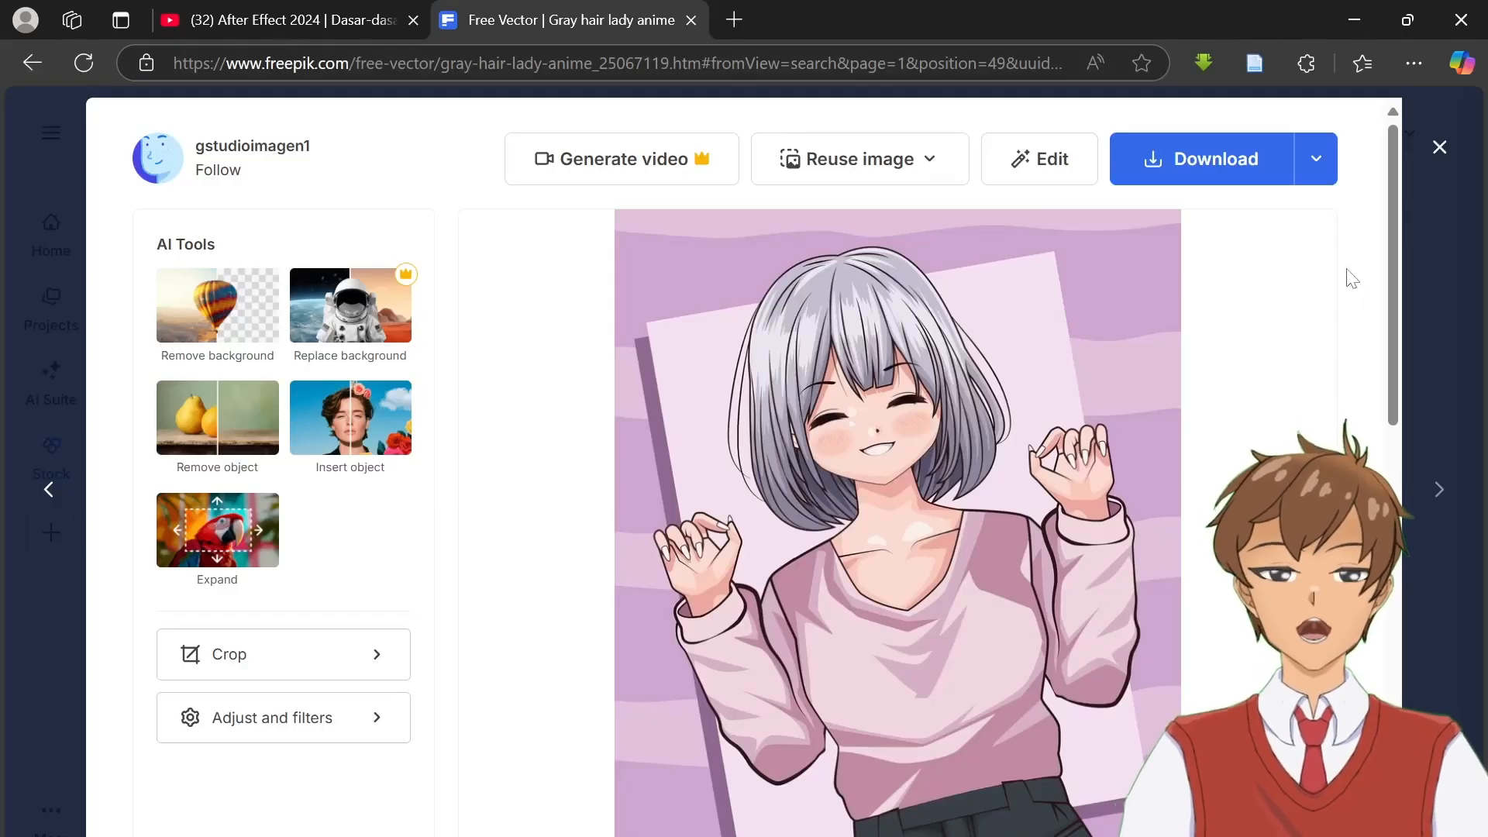
- Review the Gray hair lady anime vector page and open its download options
scroll(1352, 278, "down", 5)
scroll(1351, 277, "up", 5)
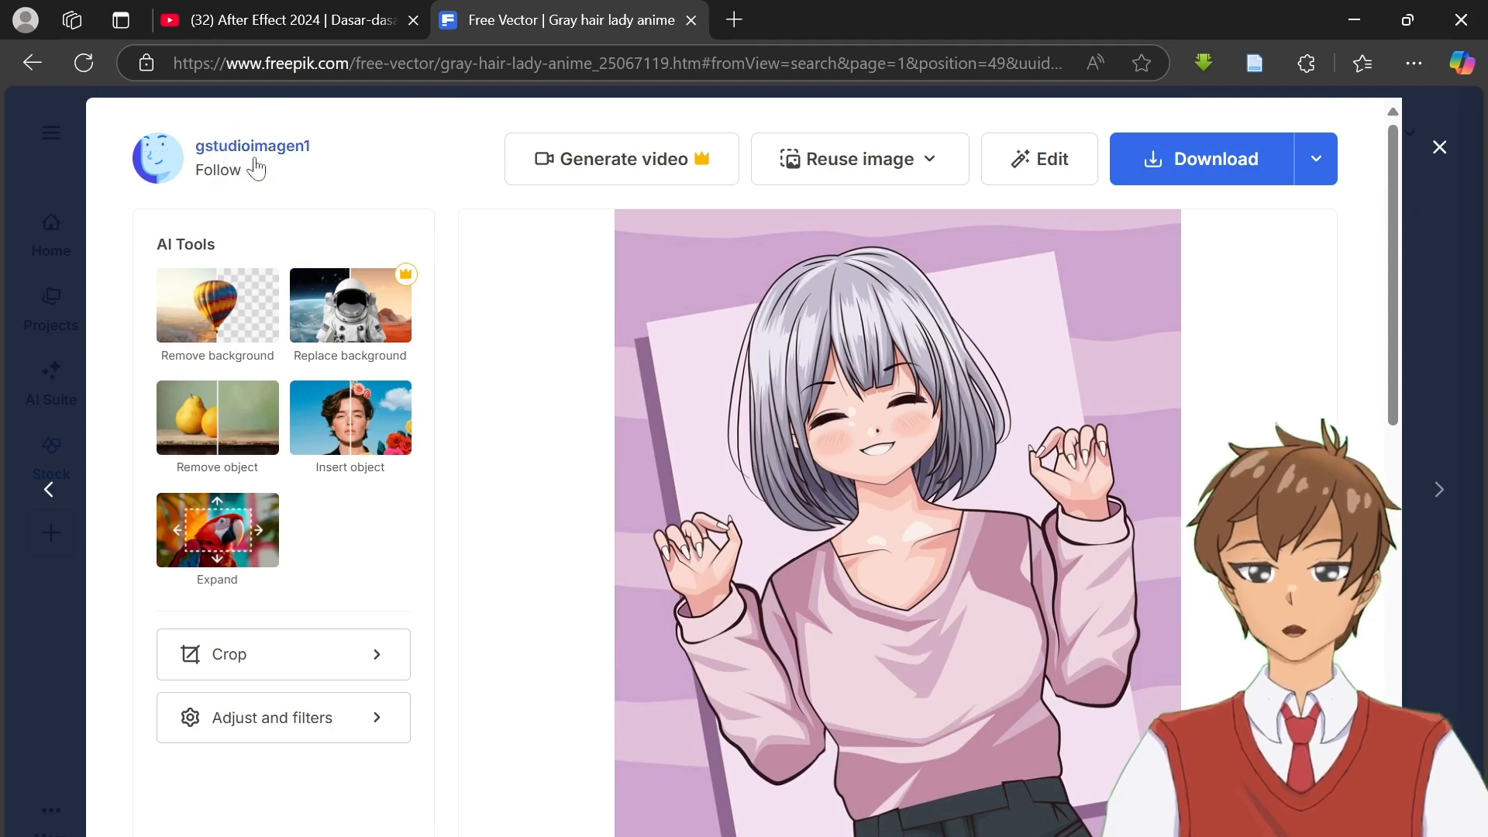
scroll(969, 396, "down", 3)
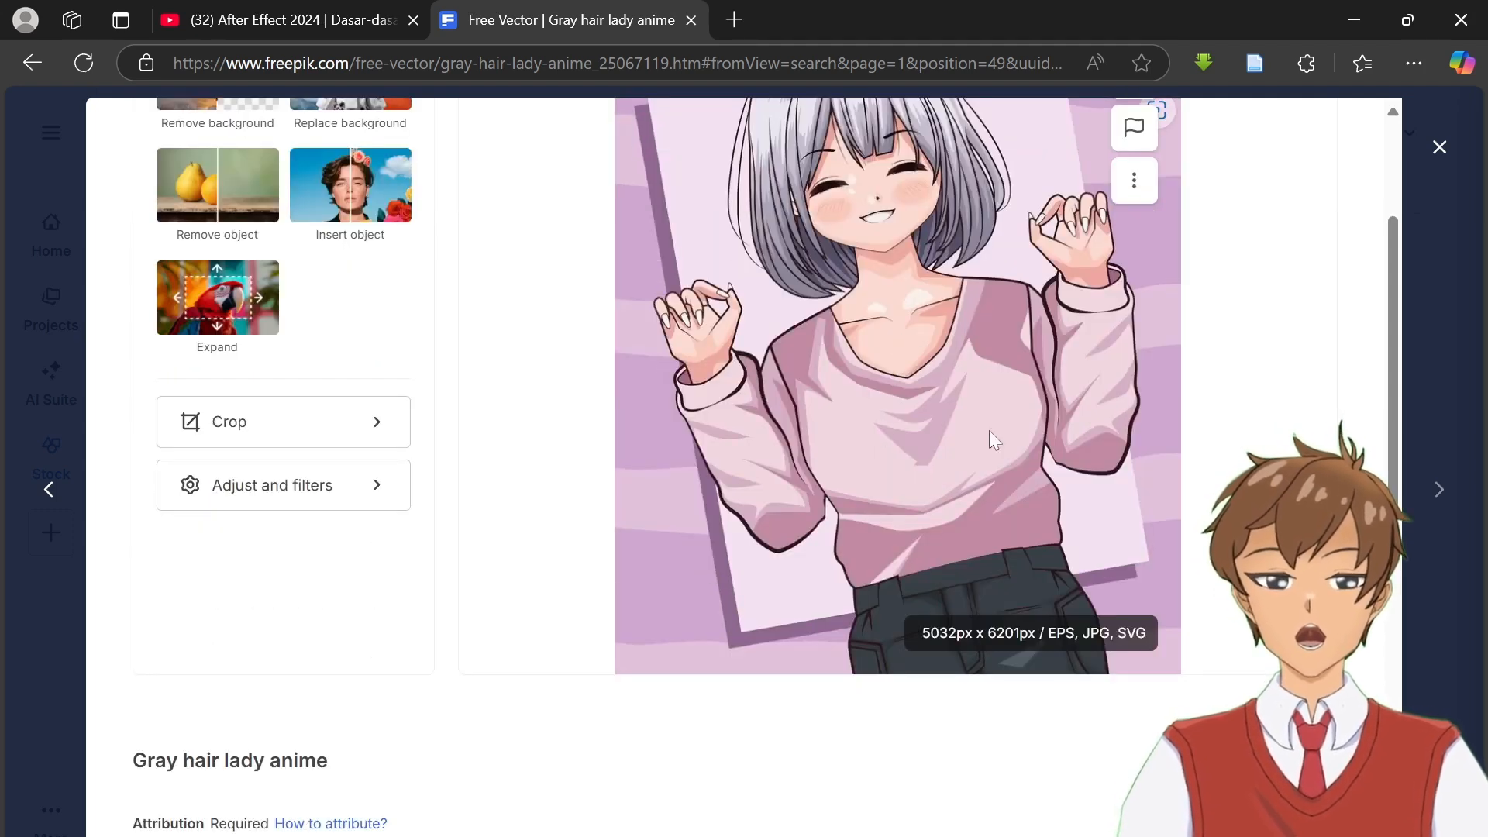
scroll(1083, 338, "up", 2)
scroll(1066, 402, "up", 2)
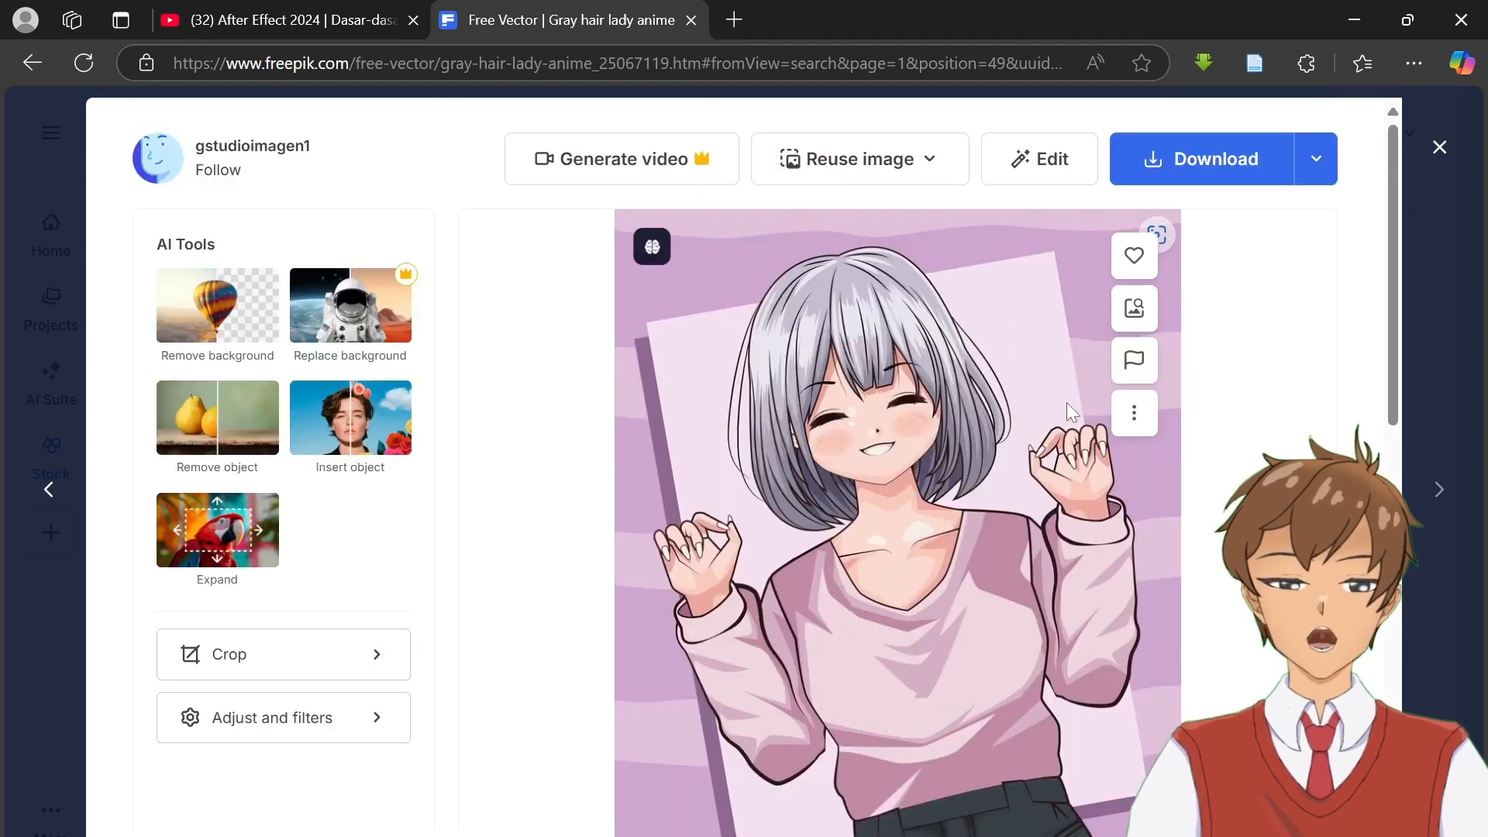
left_click(1316, 164)
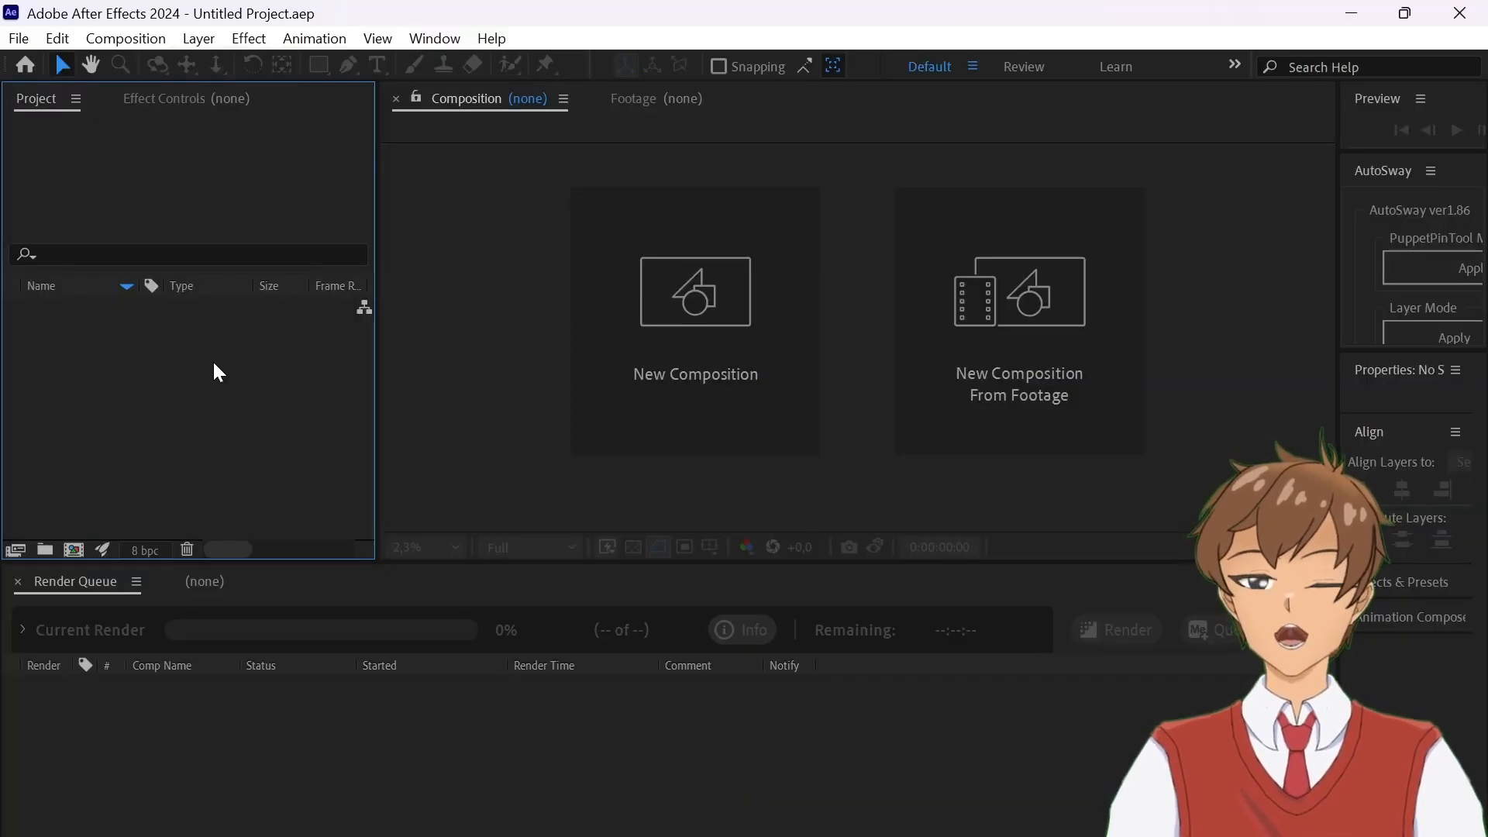
- Switch to After Effects and import anime.ai from New folder on the Desktop as footage with merged layers
double_click(220, 372)
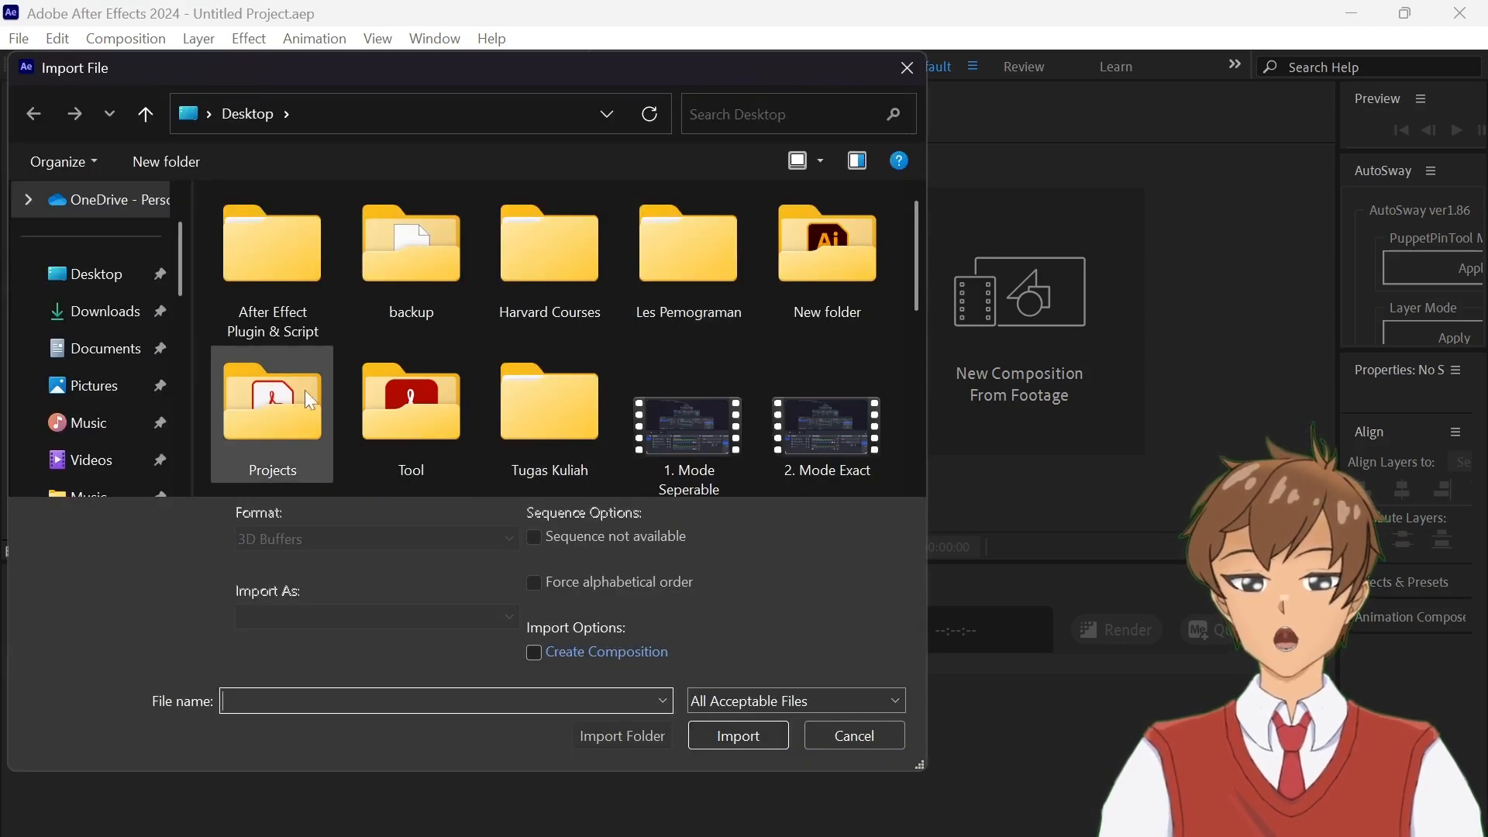
double_click(826, 273)
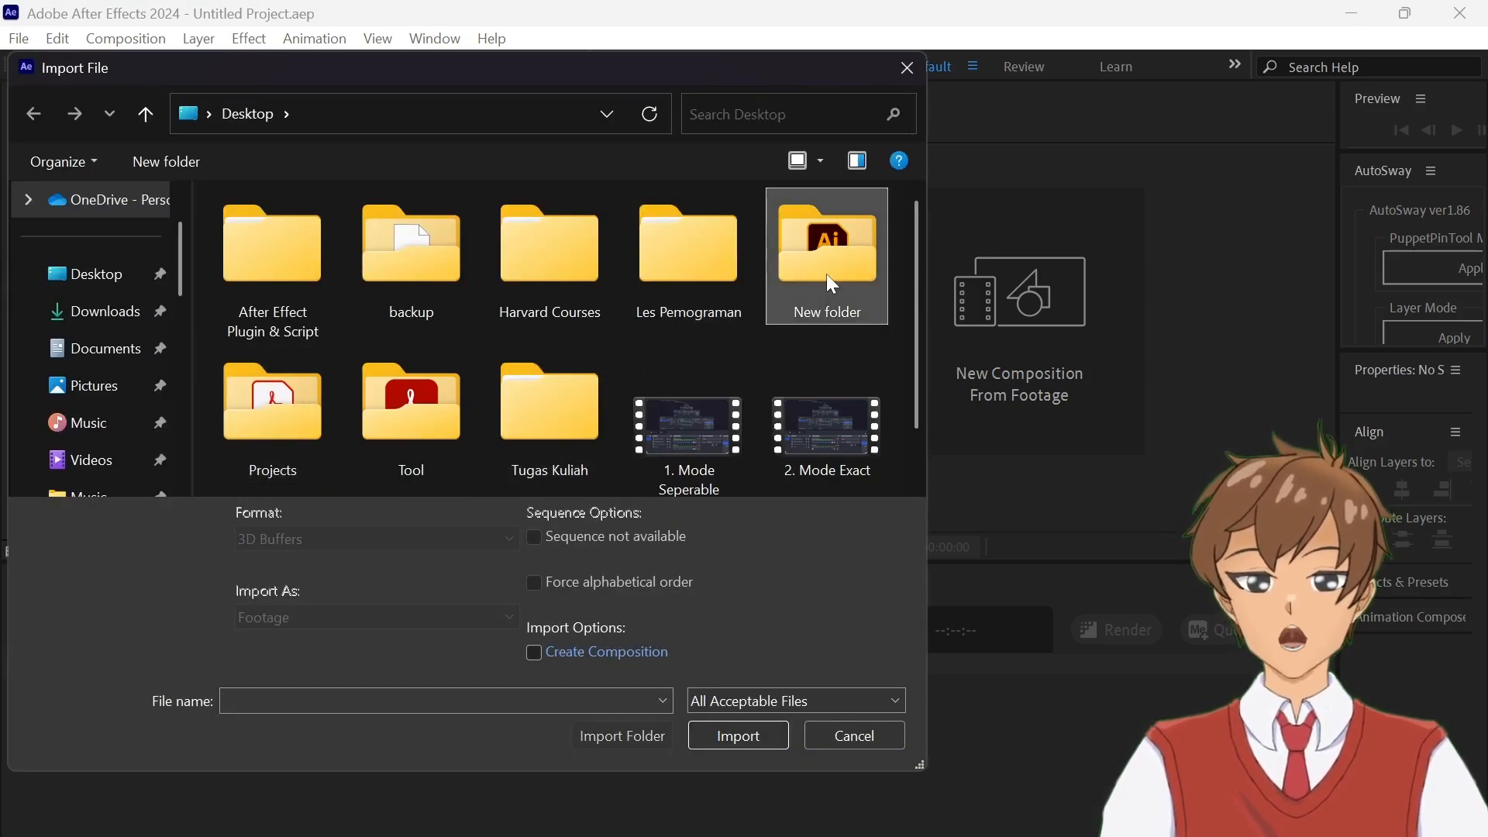
left_click(699, 253)
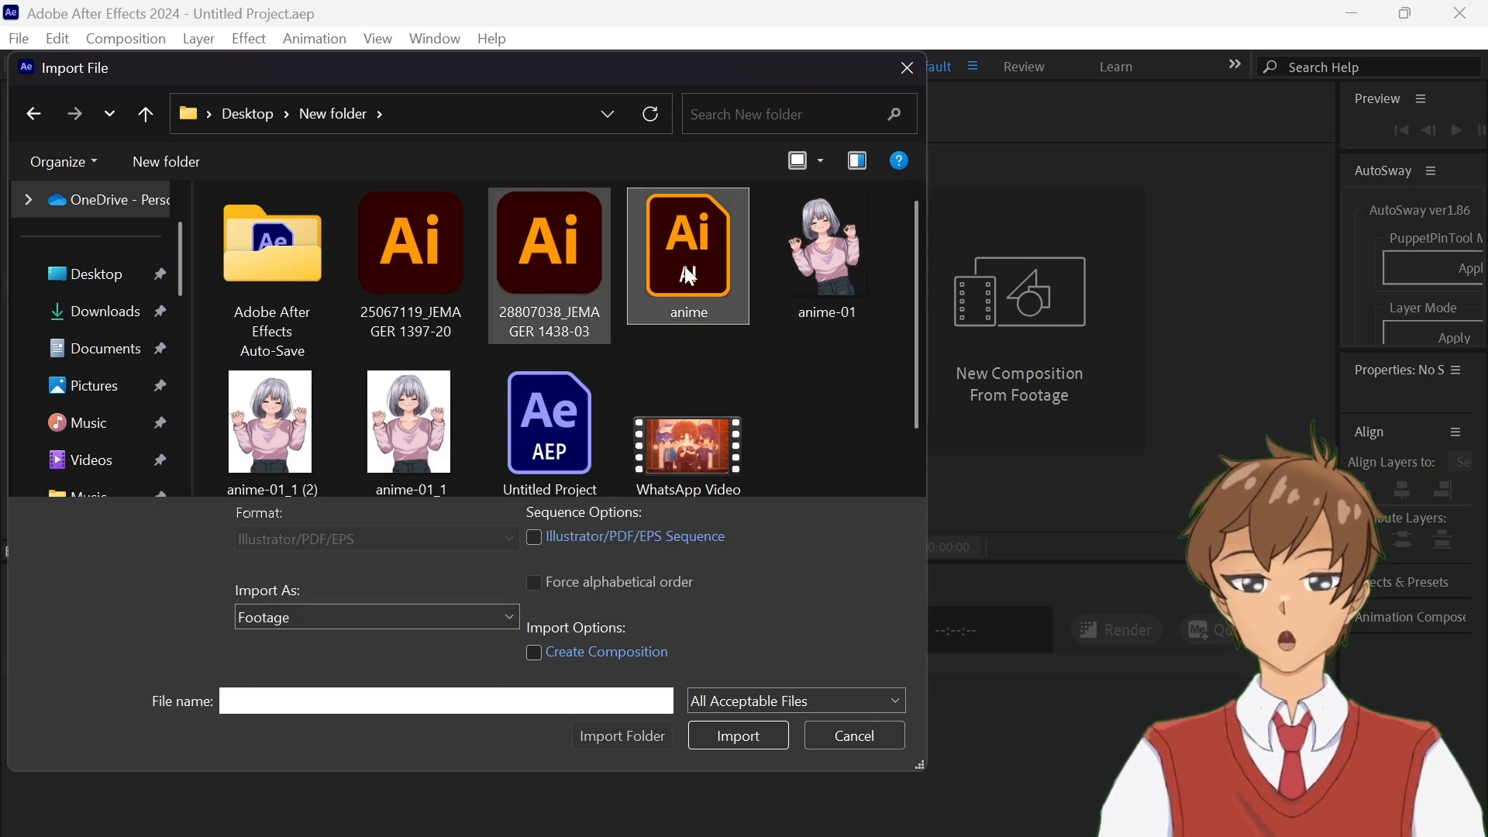
left_click(731, 732)
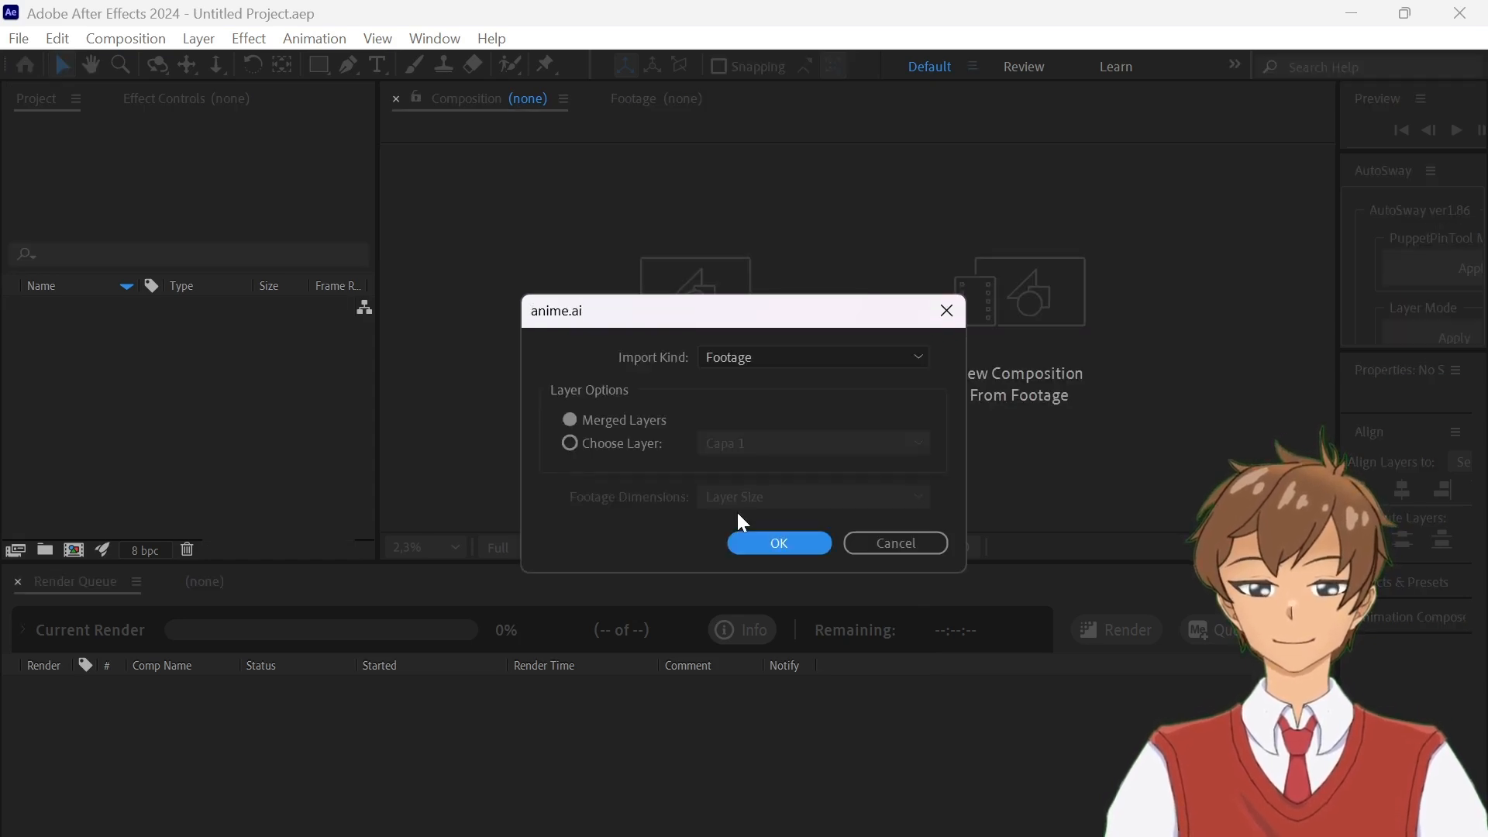
left_click(780, 356)
left_click(771, 382)
left_click(764, 542)
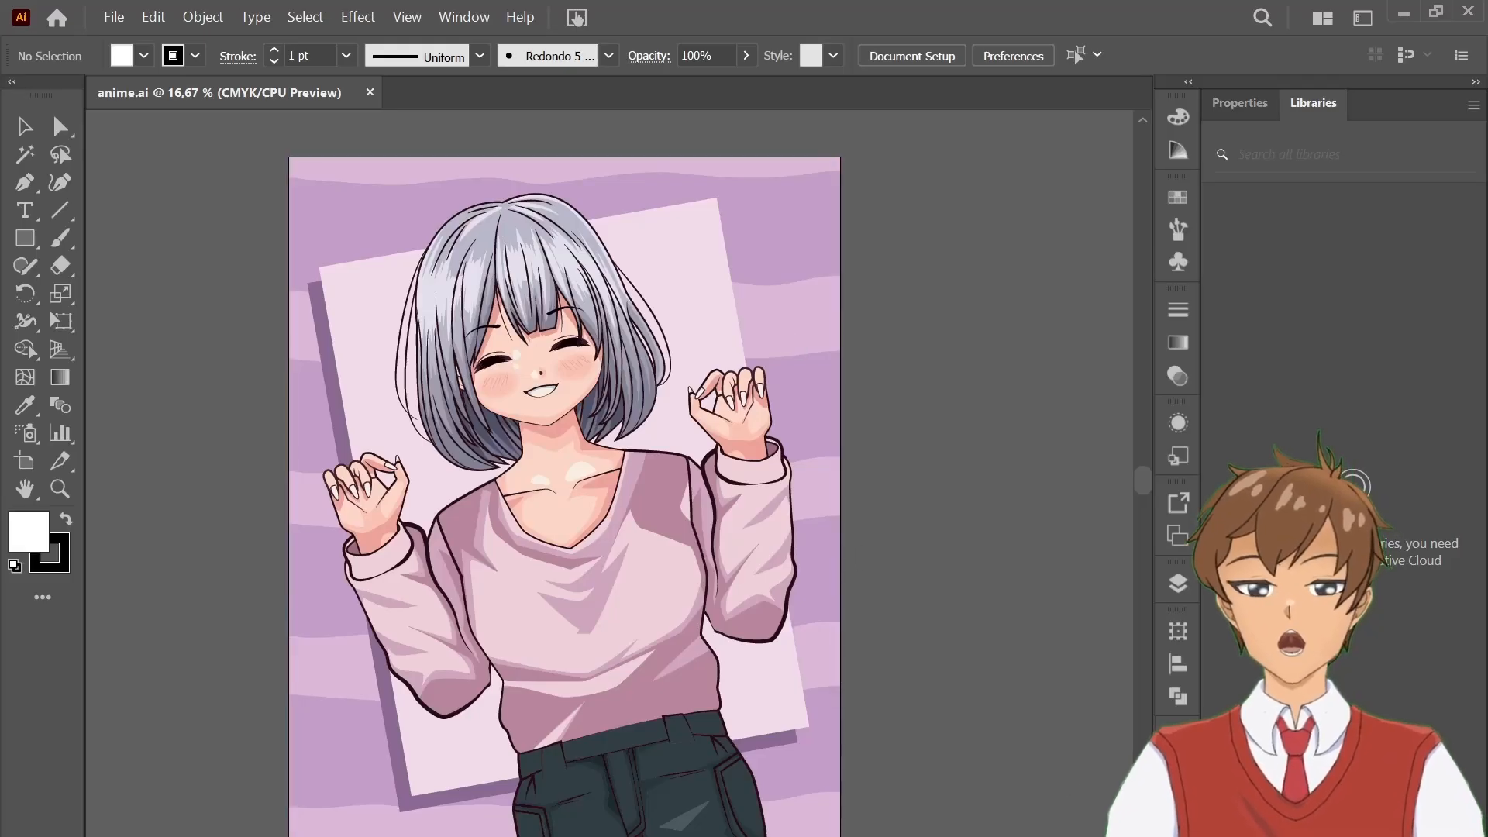
- Switch to Illustrator, hide the background group and both background paths inside Capa 1, and save anime.ai
left_click(1178, 582)
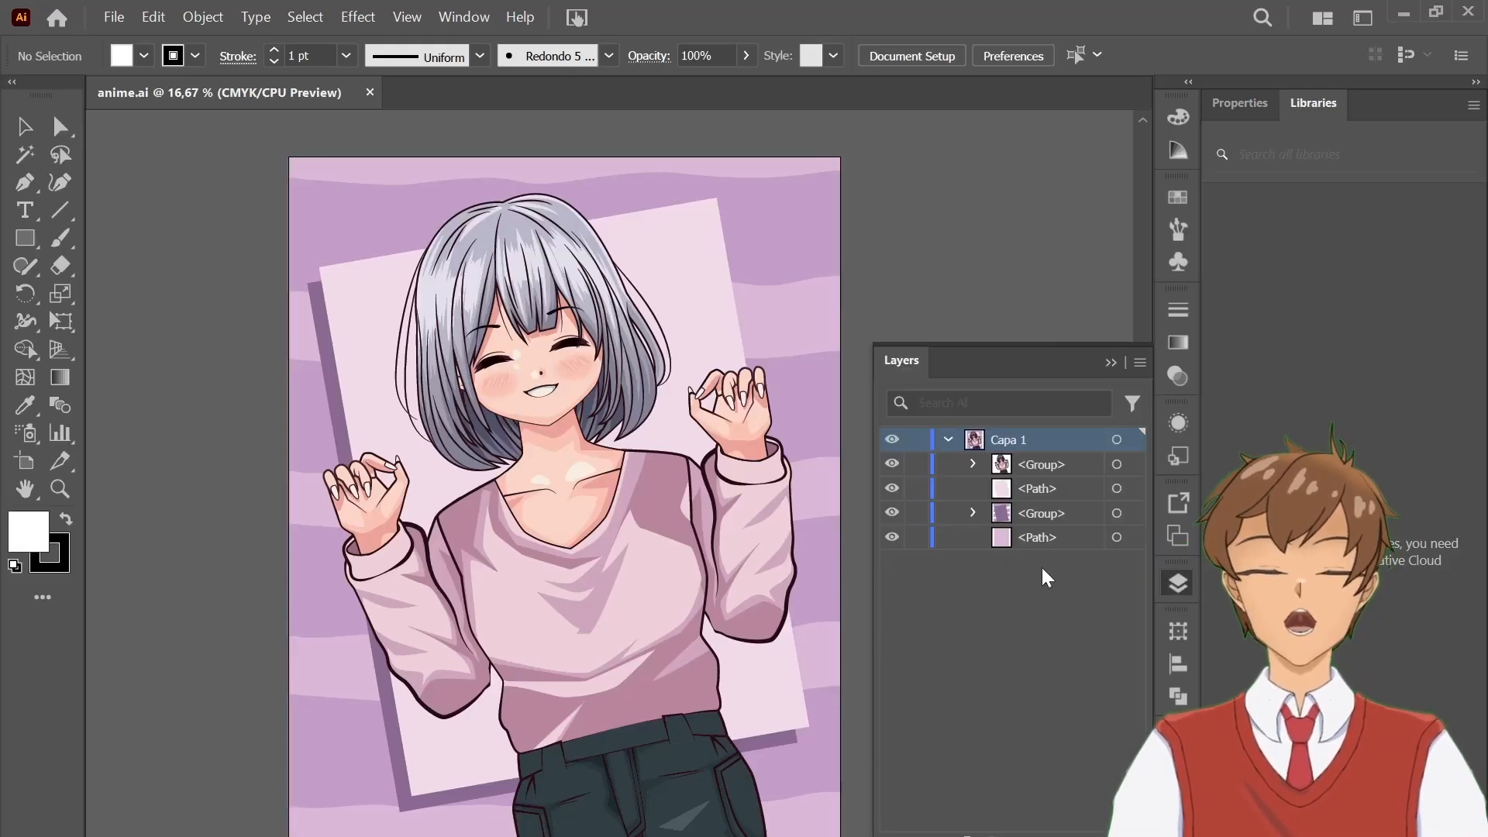
left_click(891, 513)
left_click(892, 537)
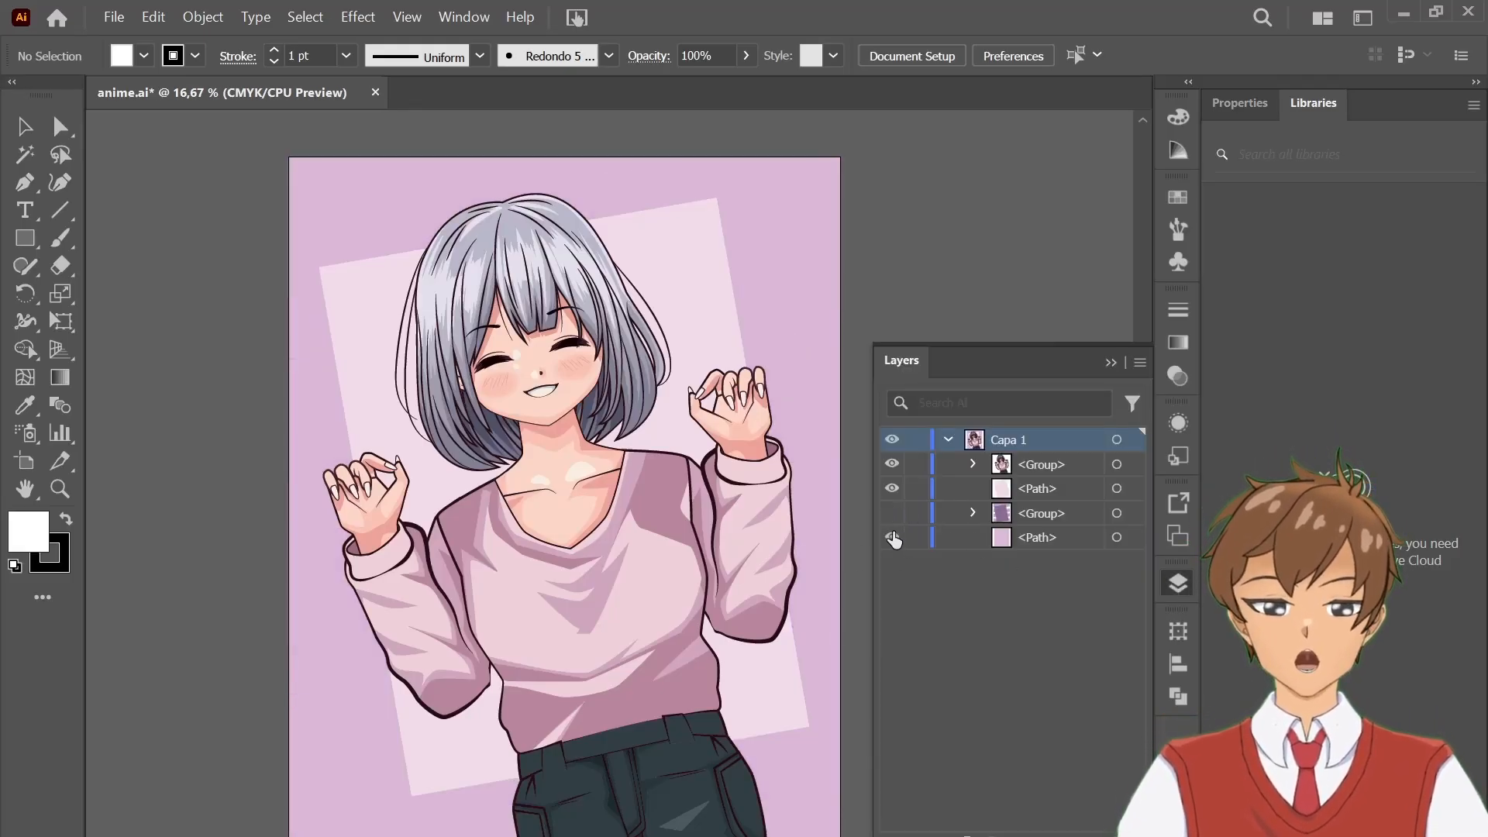
left_click(892, 488)
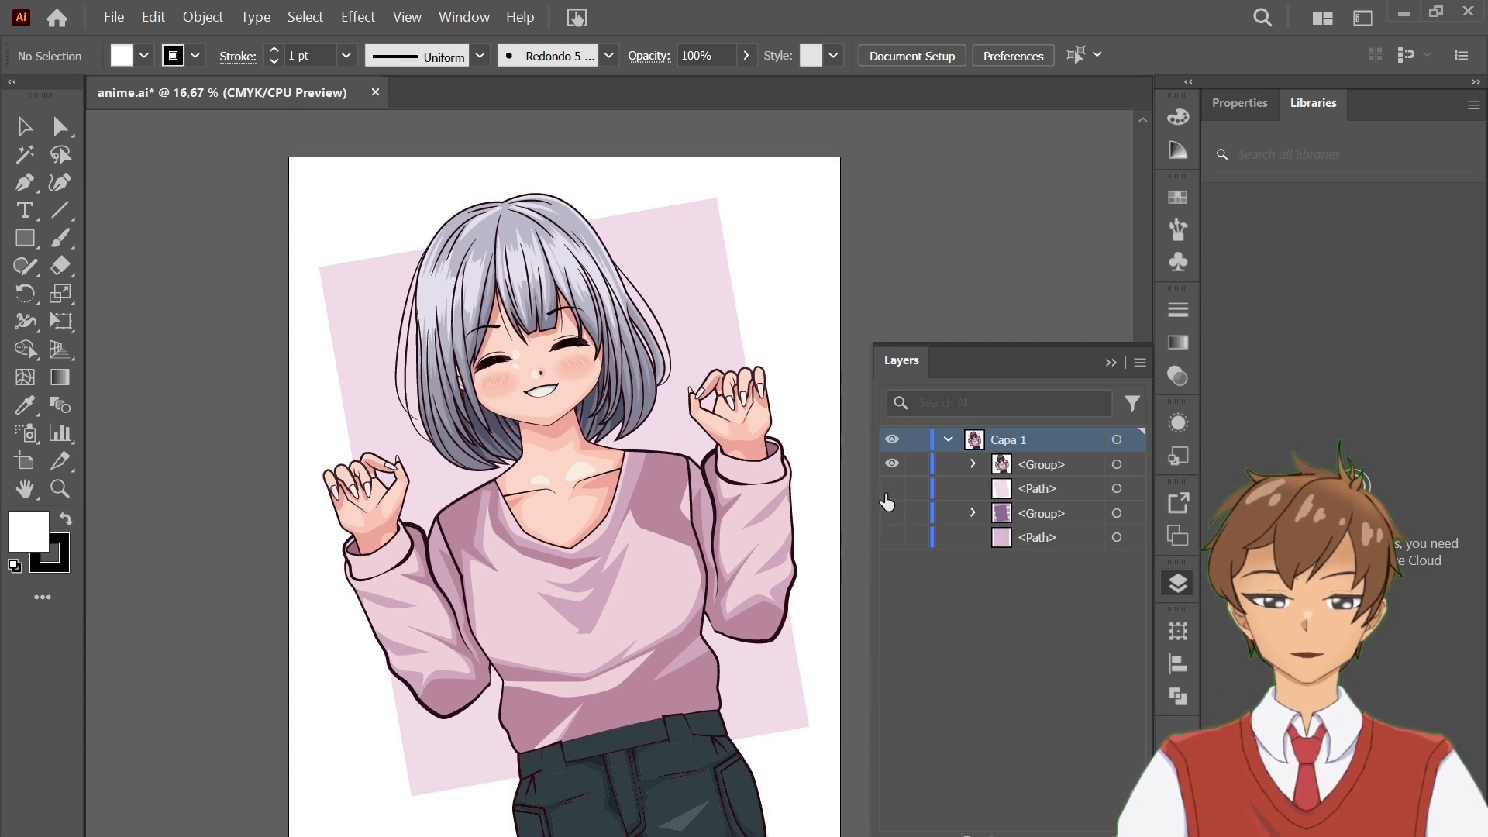
left_click(1109, 363)
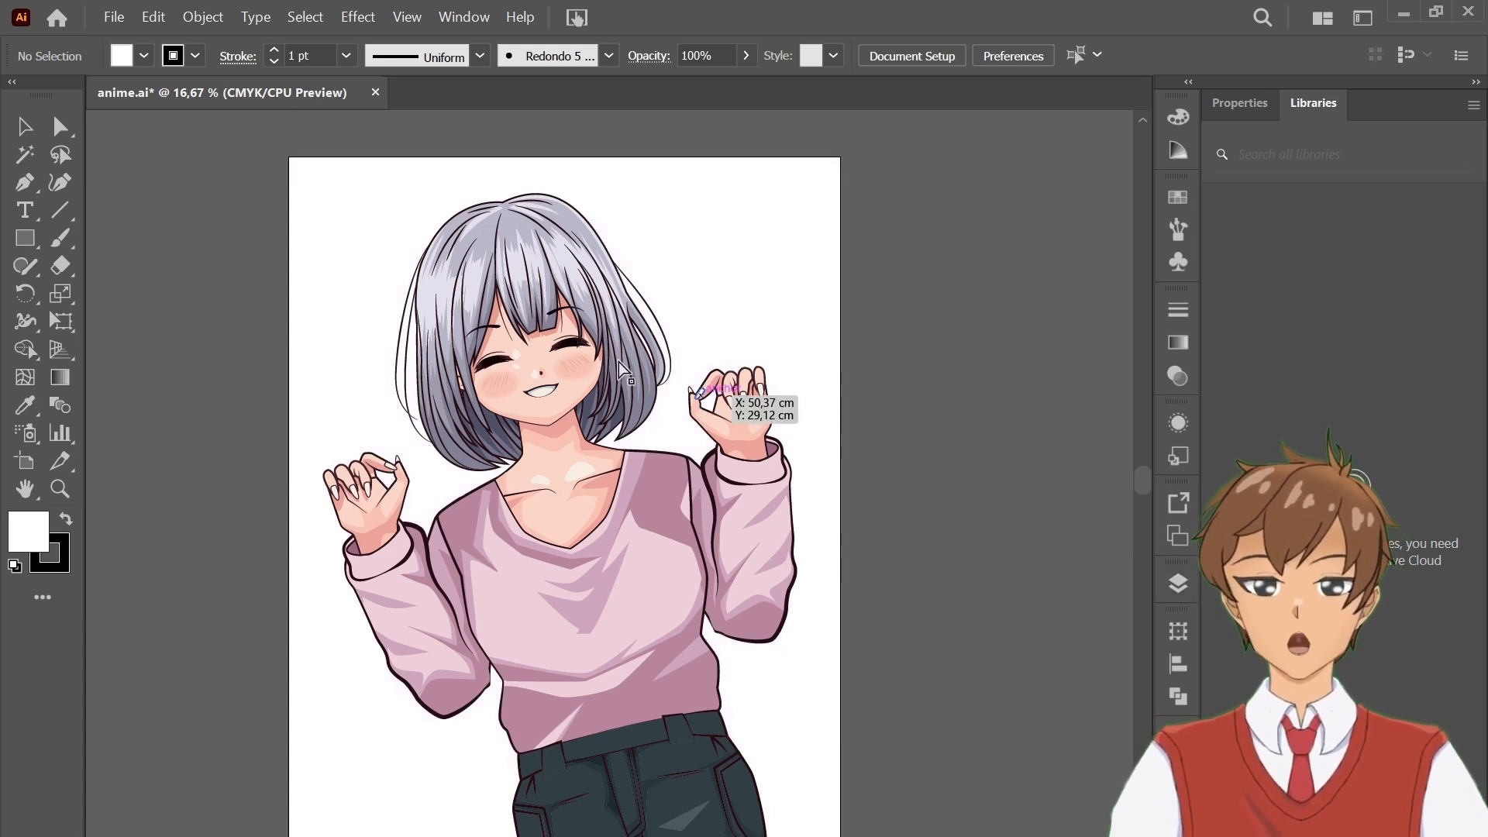
key("ctrl+s")
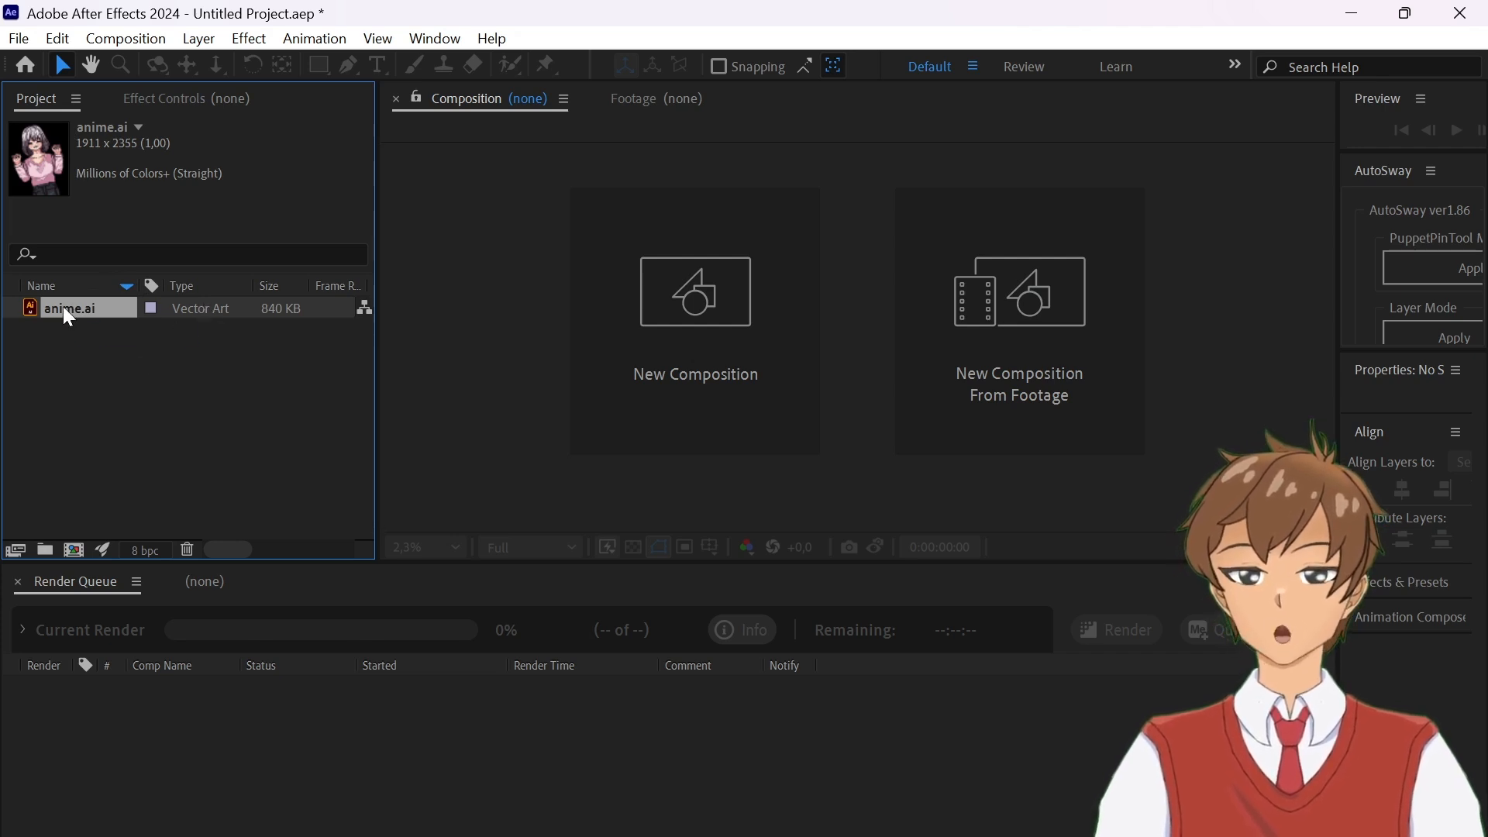
- Switch to After Effects and create a composition from the anime.ai footage
left_click_drag(63, 305, 77, 552)
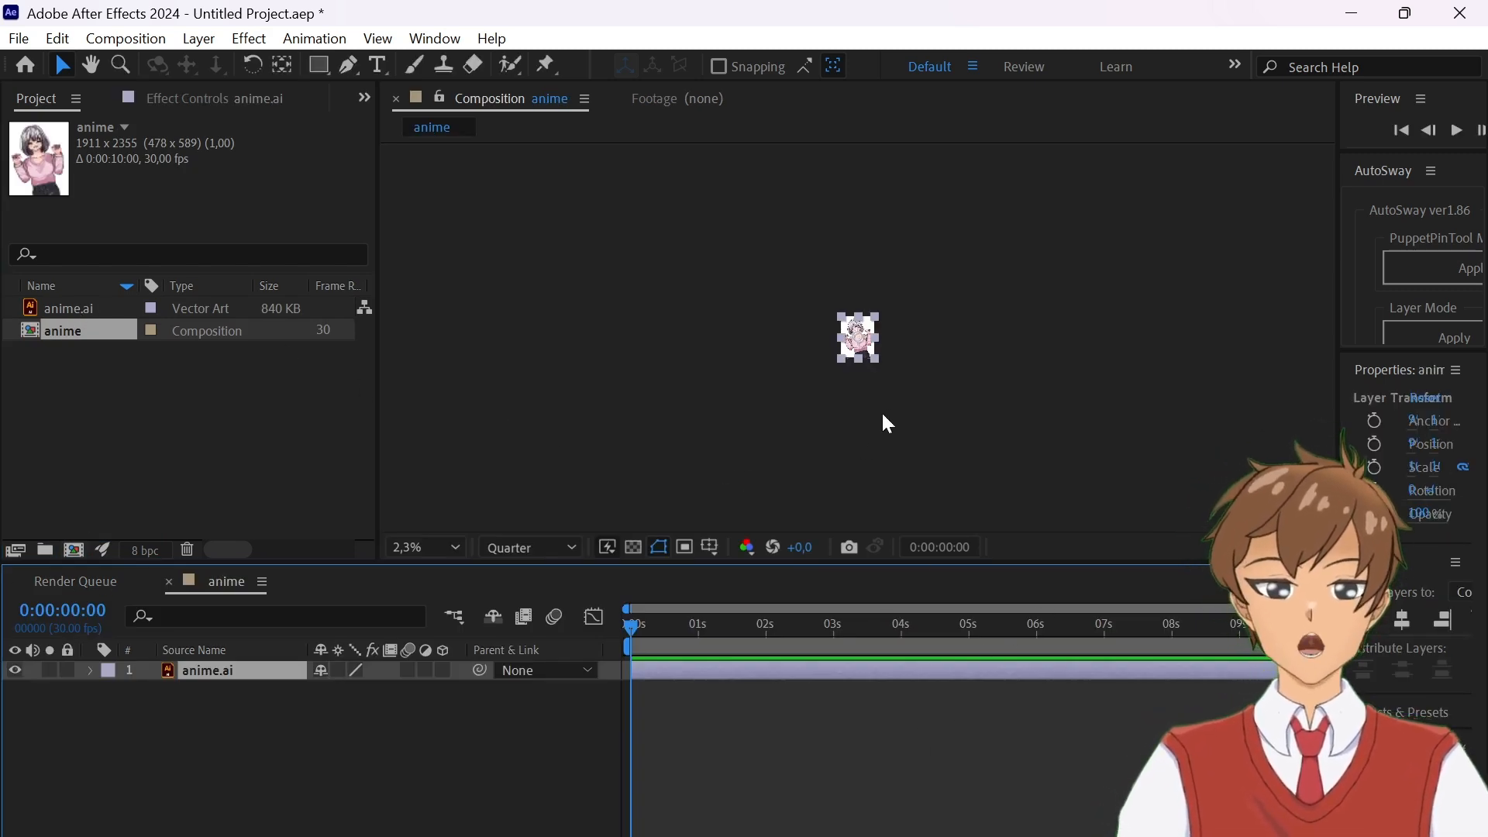
scroll(879, 338, "up", 3)
scroll(903, 322, "down", 1)
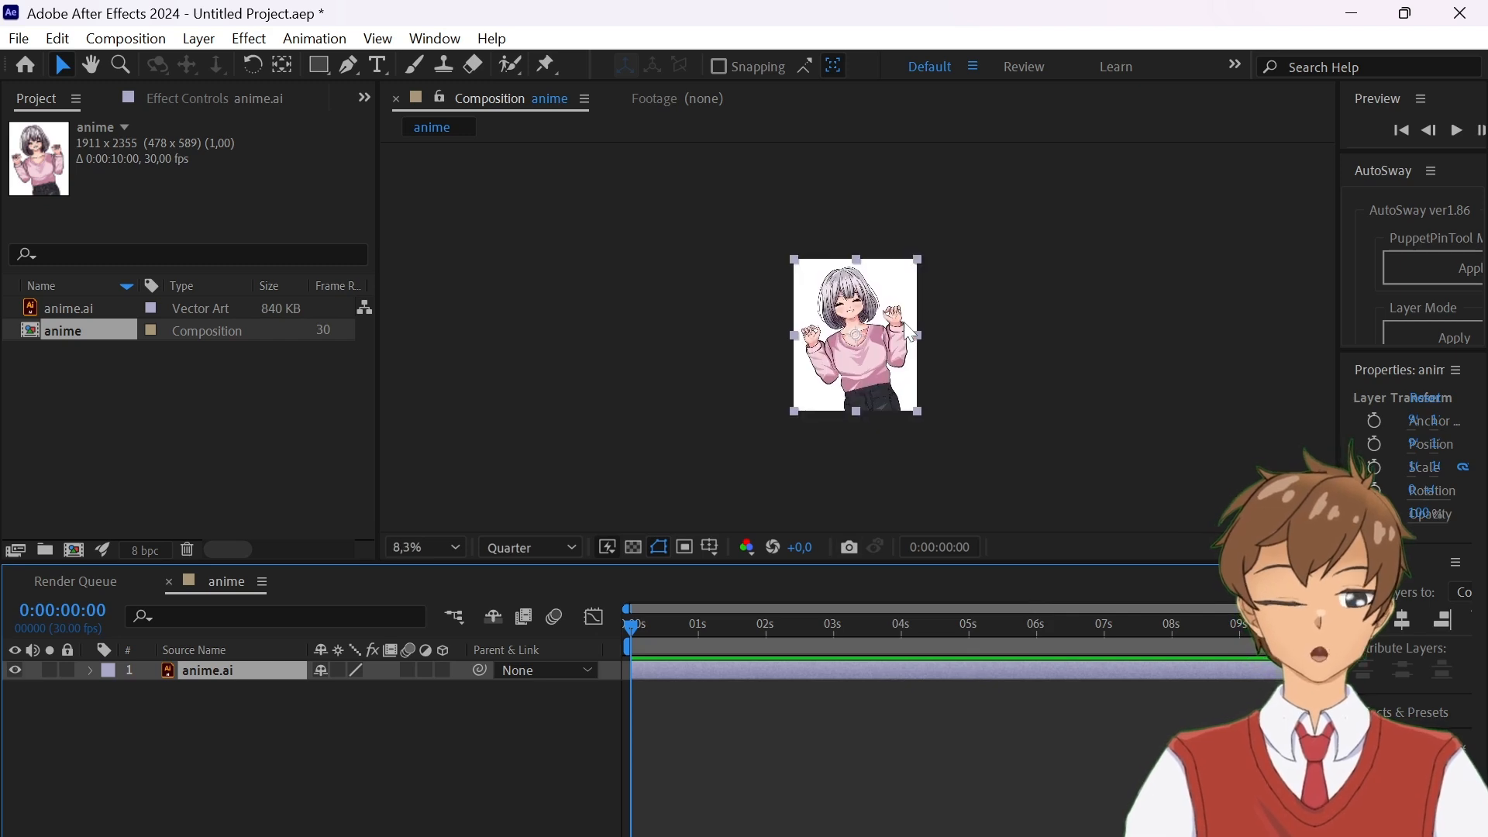
scroll(906, 325, "up", 2)
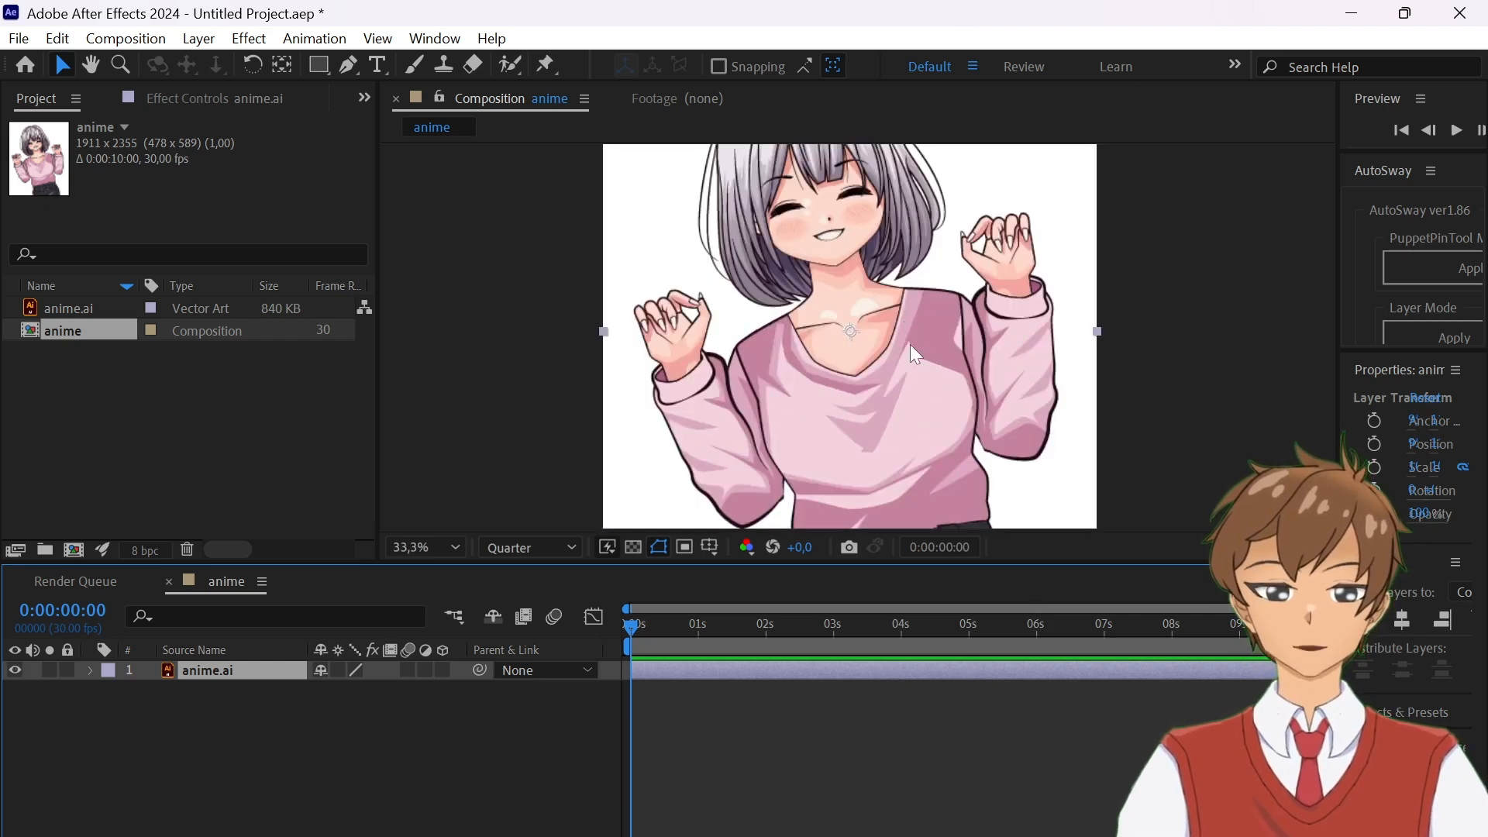
scroll(910, 344, "down", 1)
left_click(1112, 334)
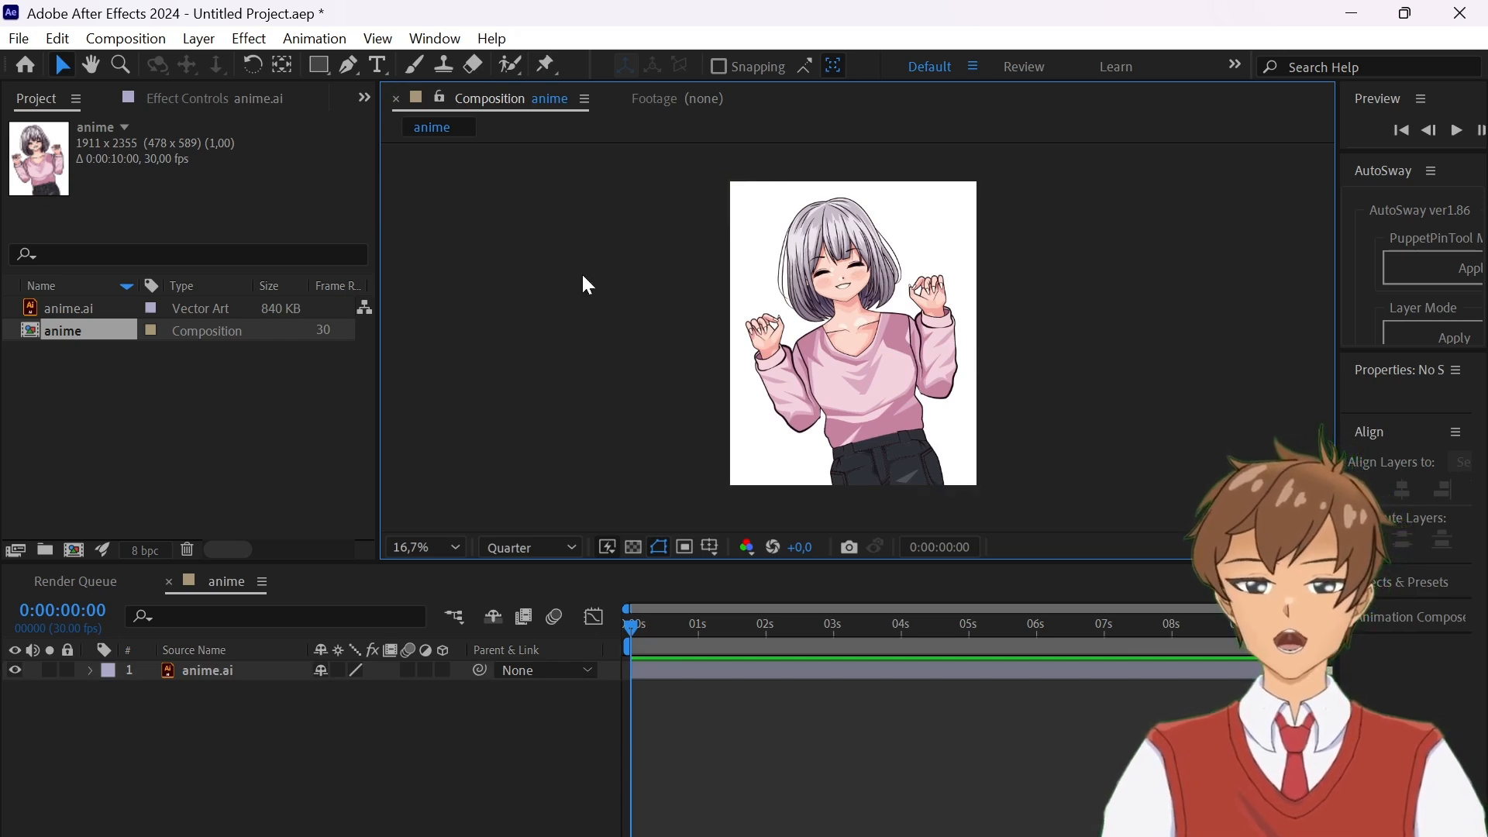
- Activate the Puppet Position Pin Tool and select the anime.ai layer
left_click(548, 69)
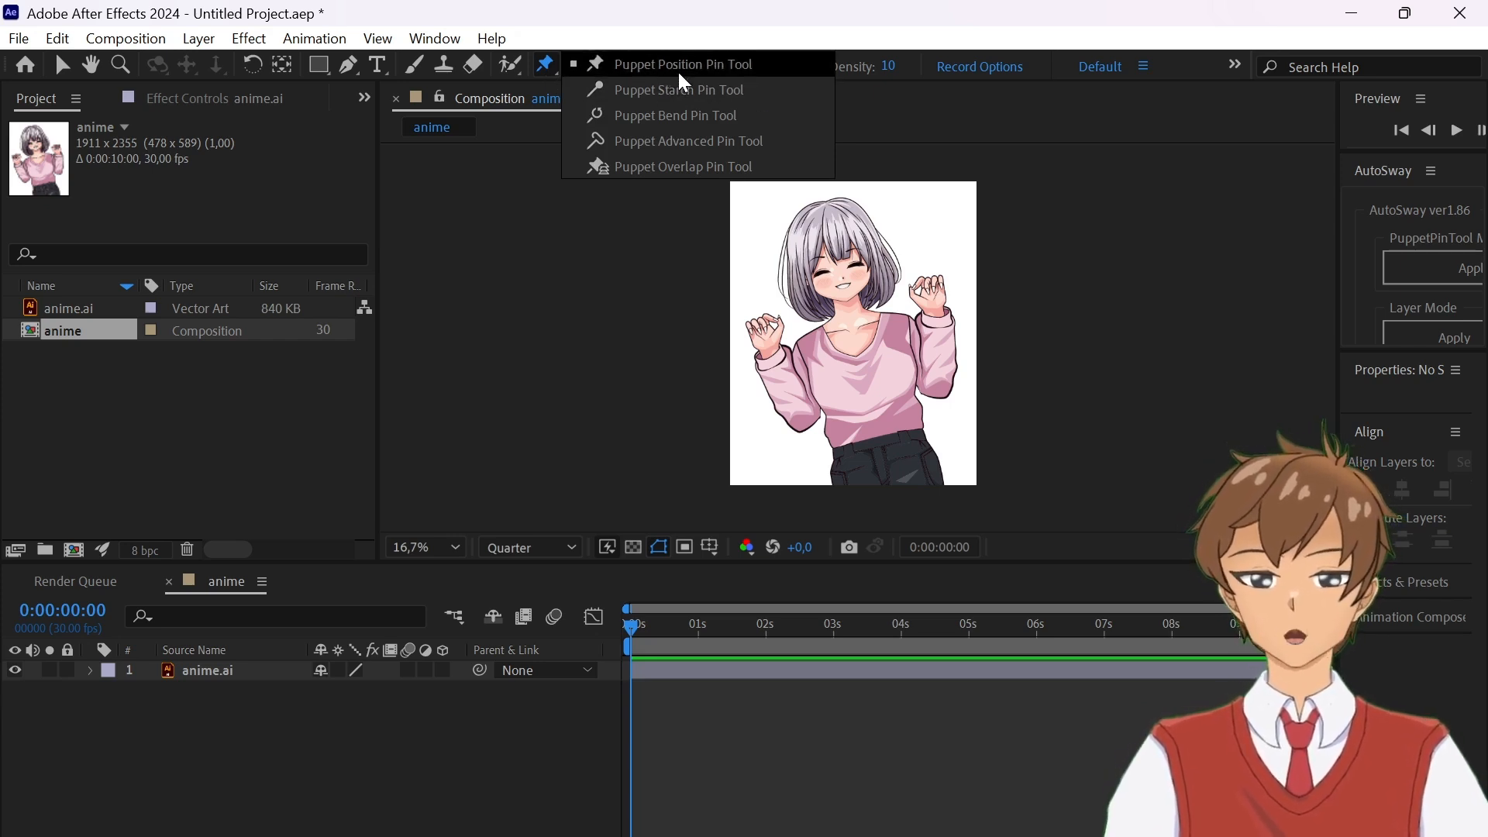
left_click(637, 70)
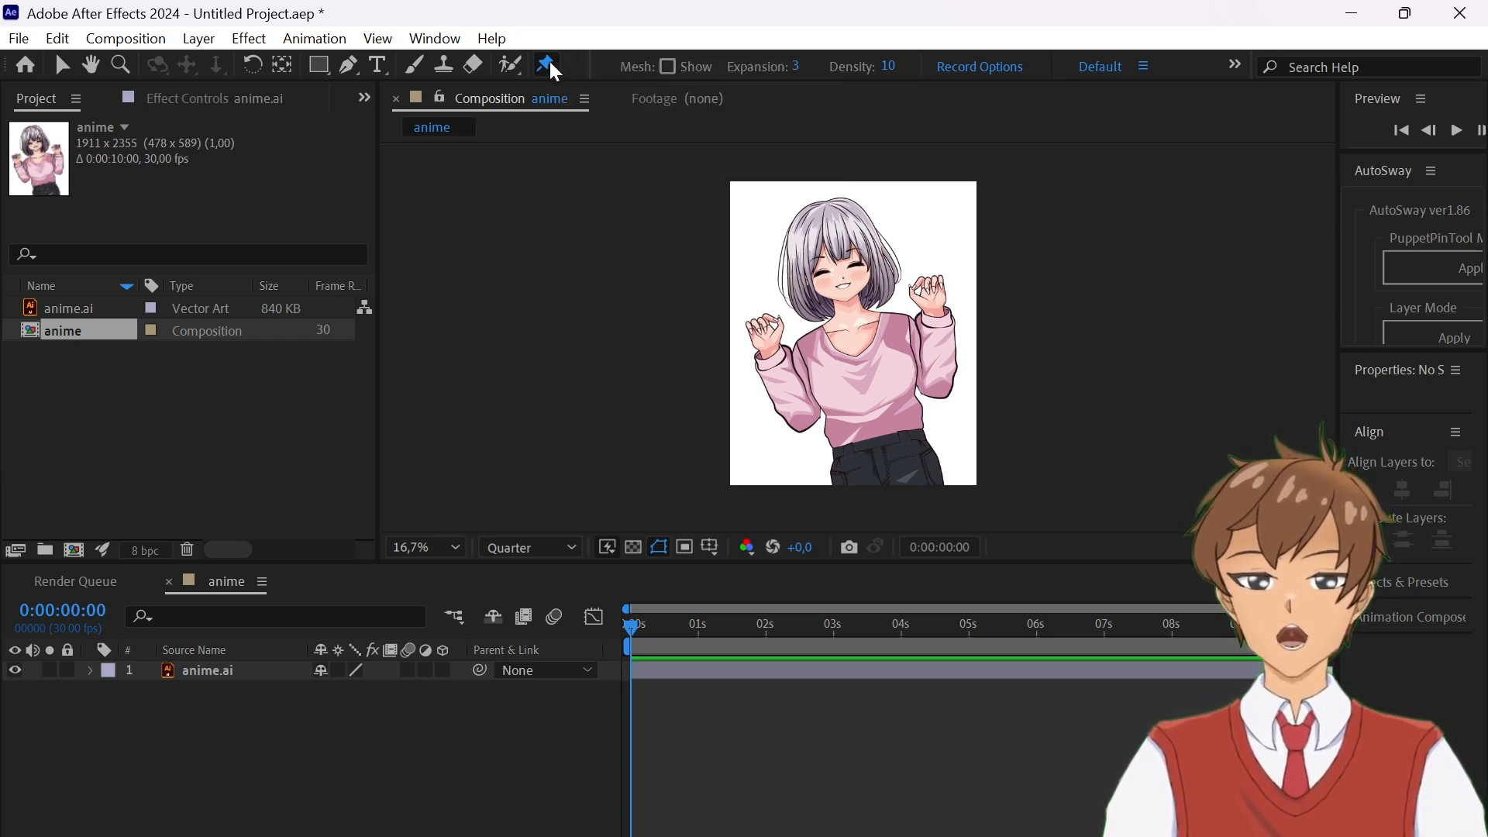
left_click(203, 682)
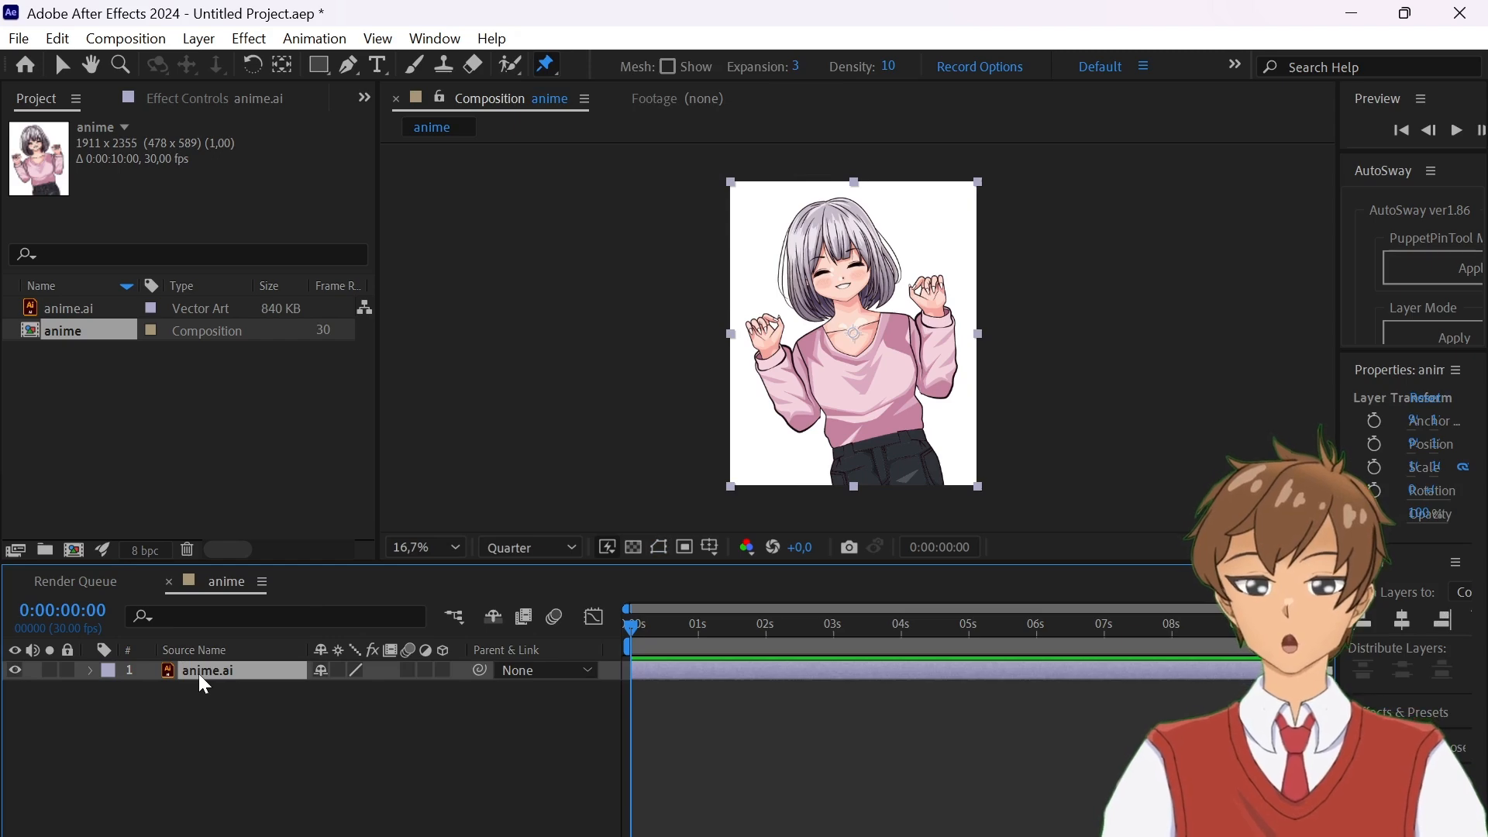
scroll(985, 226, "up", 2)
scroll(903, 288, "down", 1)
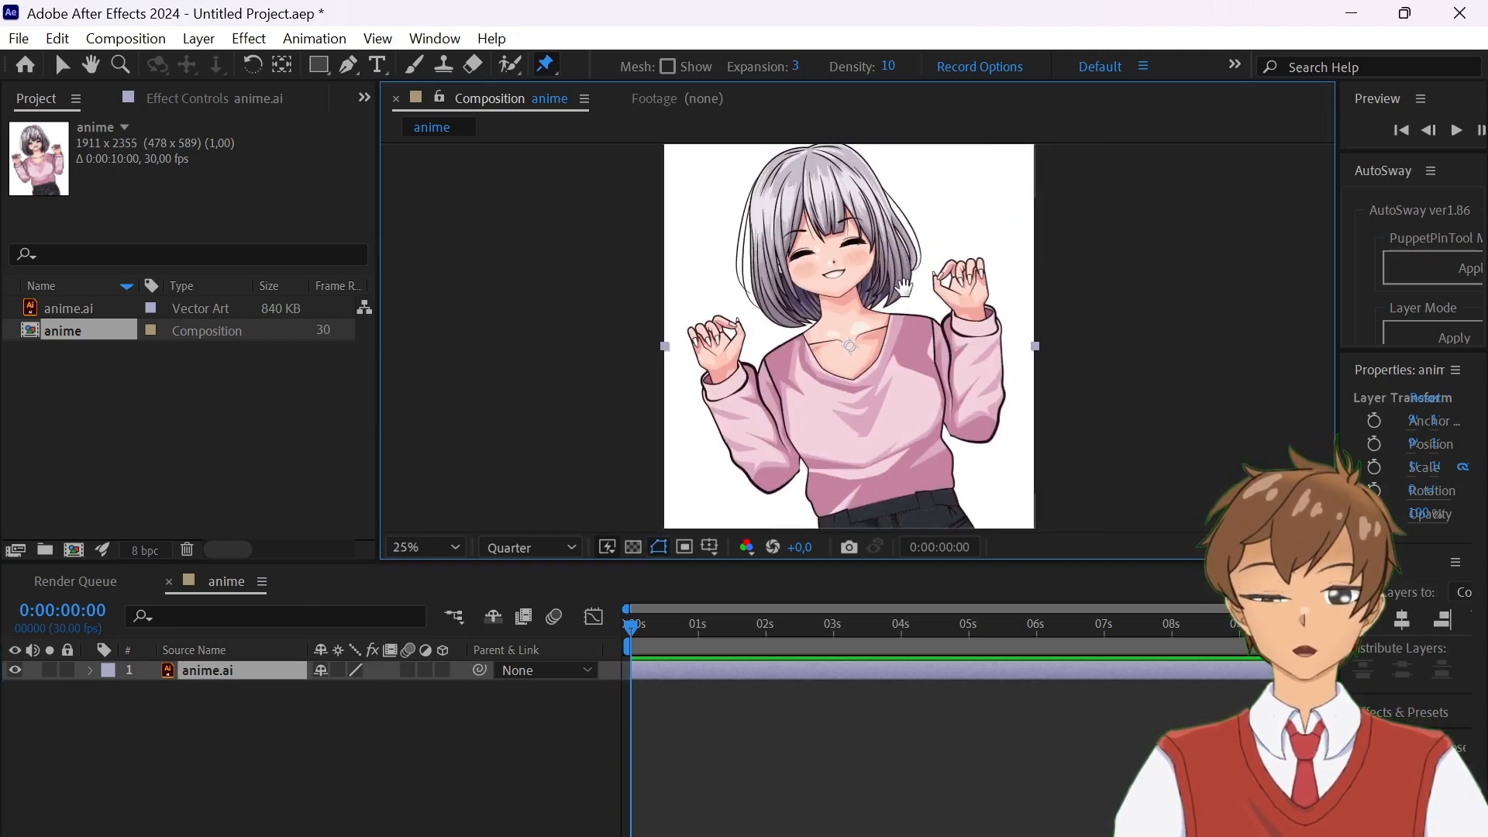
scroll(904, 289, "up", 1)
scroll(884, 329, "down", 1)
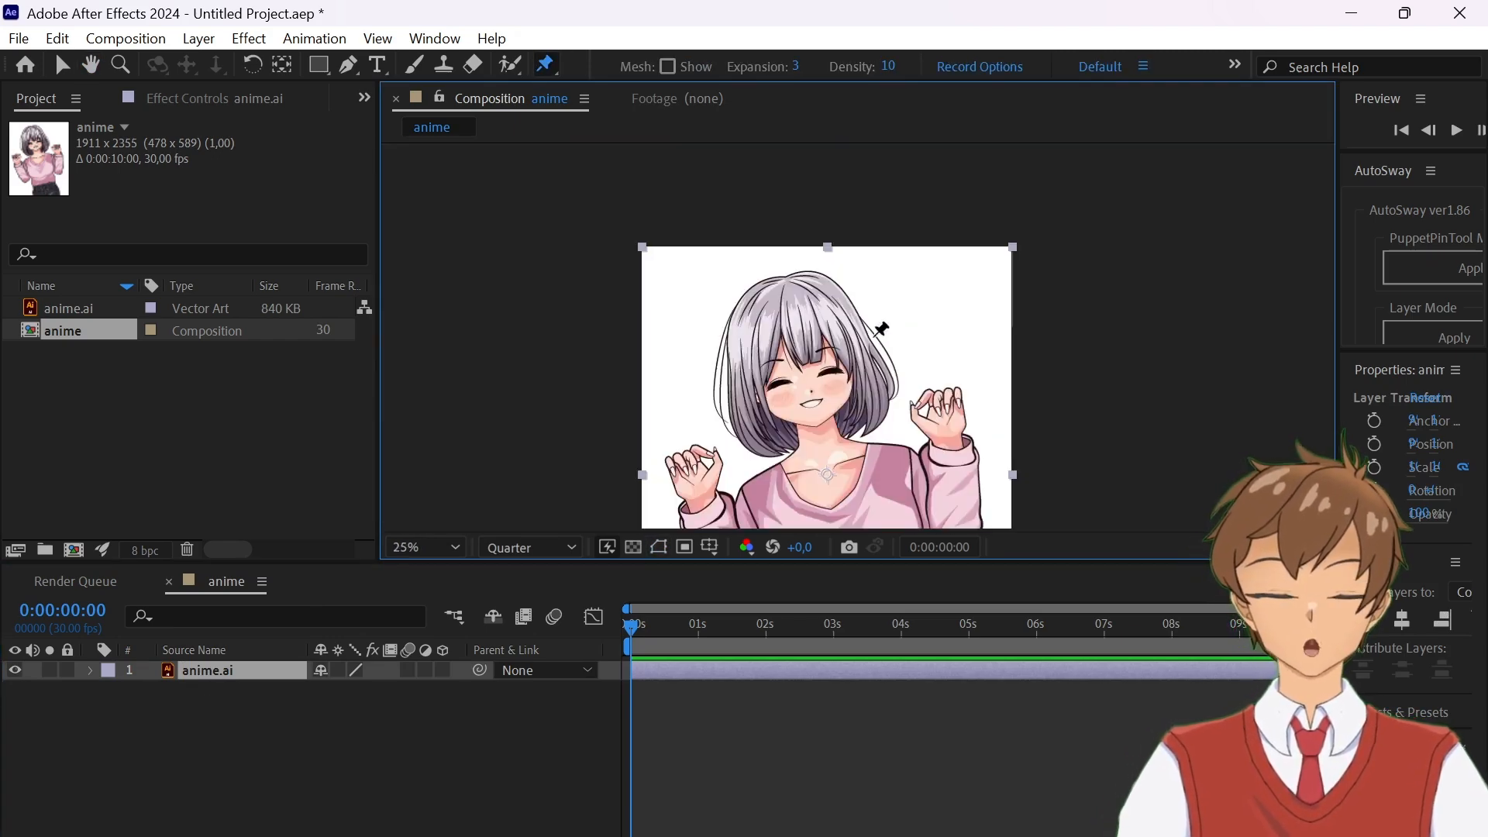
left_click_drag(875, 336, 921, 375)
key("ctrl+p")
scroll(910, 199, "up", 1)
scroll(908, 275, "down", 2)
scroll(912, 341, "up", 1)
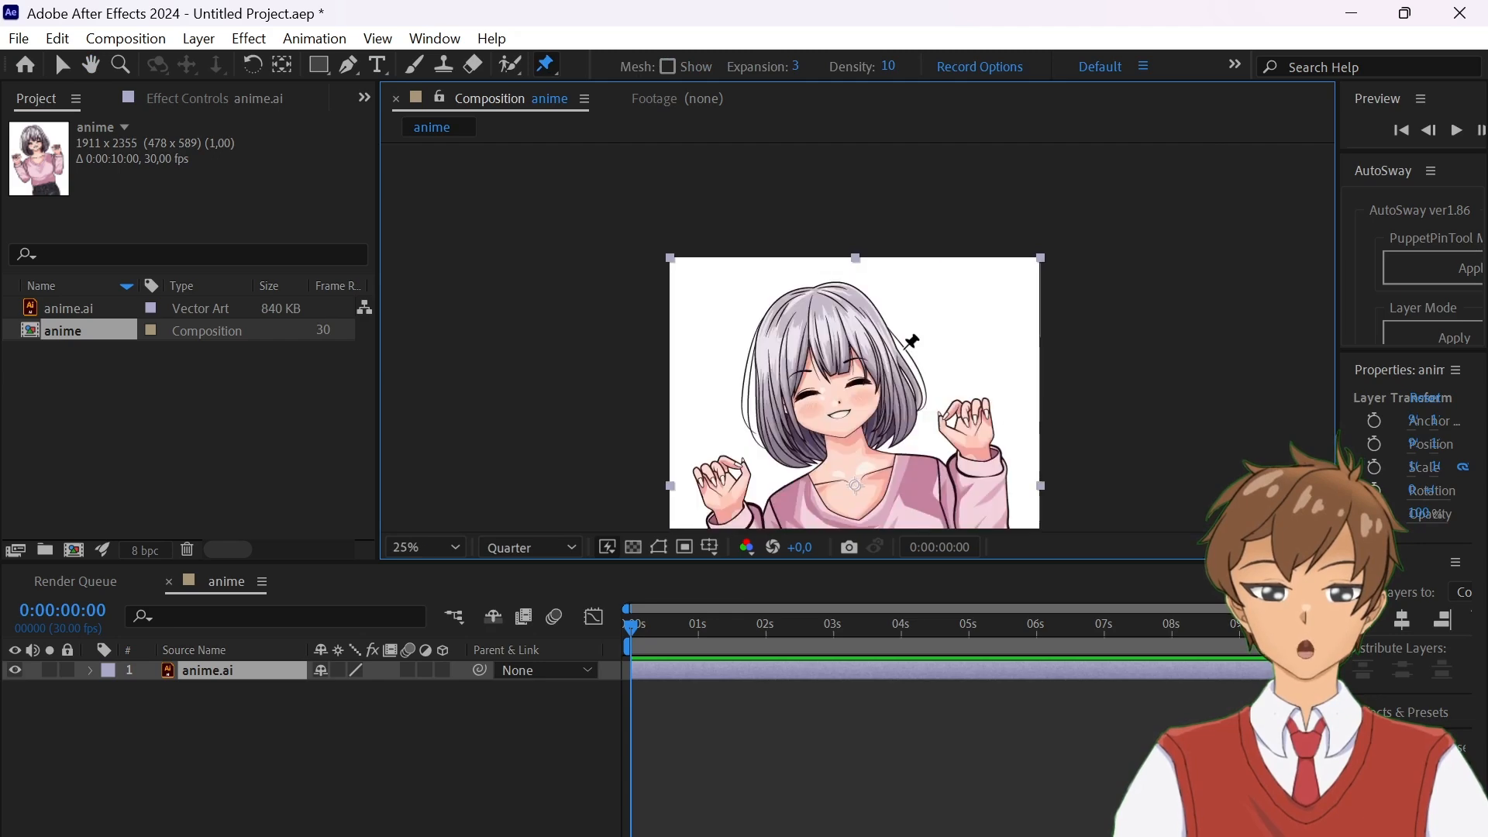
scroll(925, 316, "down", 1)
scroll(923, 342, "up", 1)
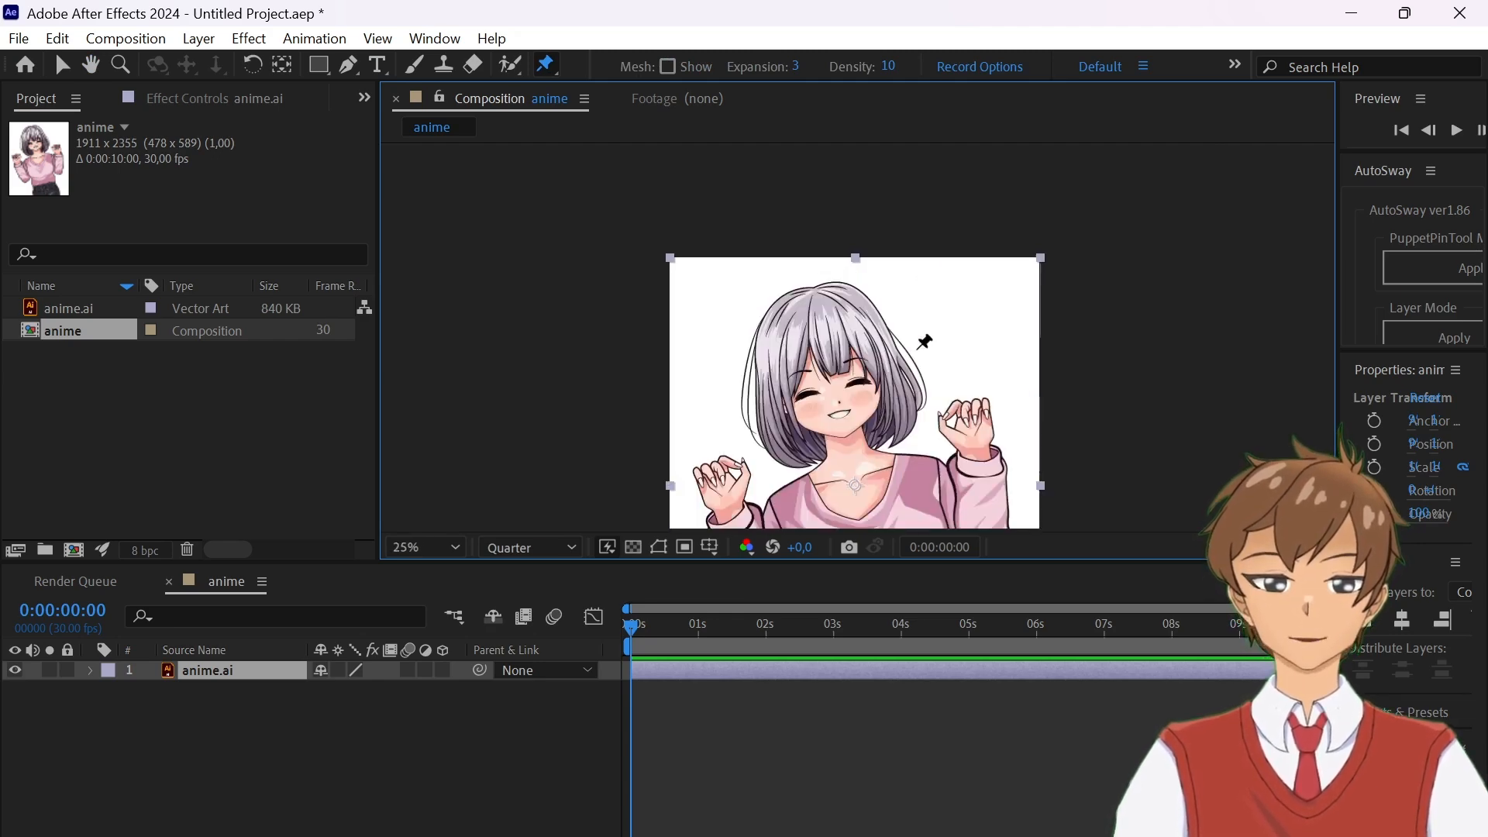
- Place puppet position pins on the character's upper hair, chin and base of the neck
scroll(924, 341, "up", 2)
left_click_drag(949, 203, 960, 333)
key("ctrl+p")
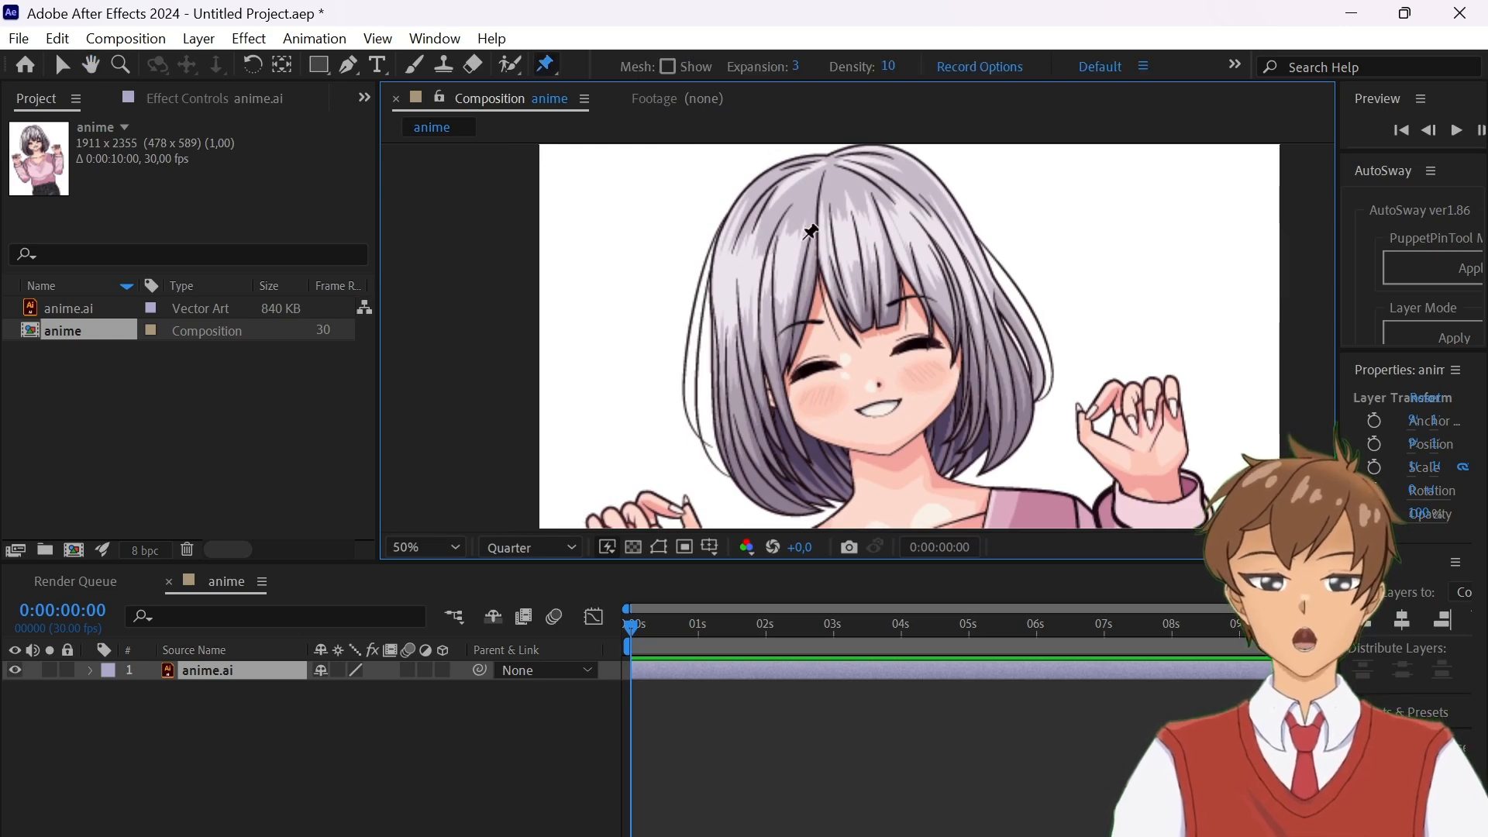
left_click(840, 246)
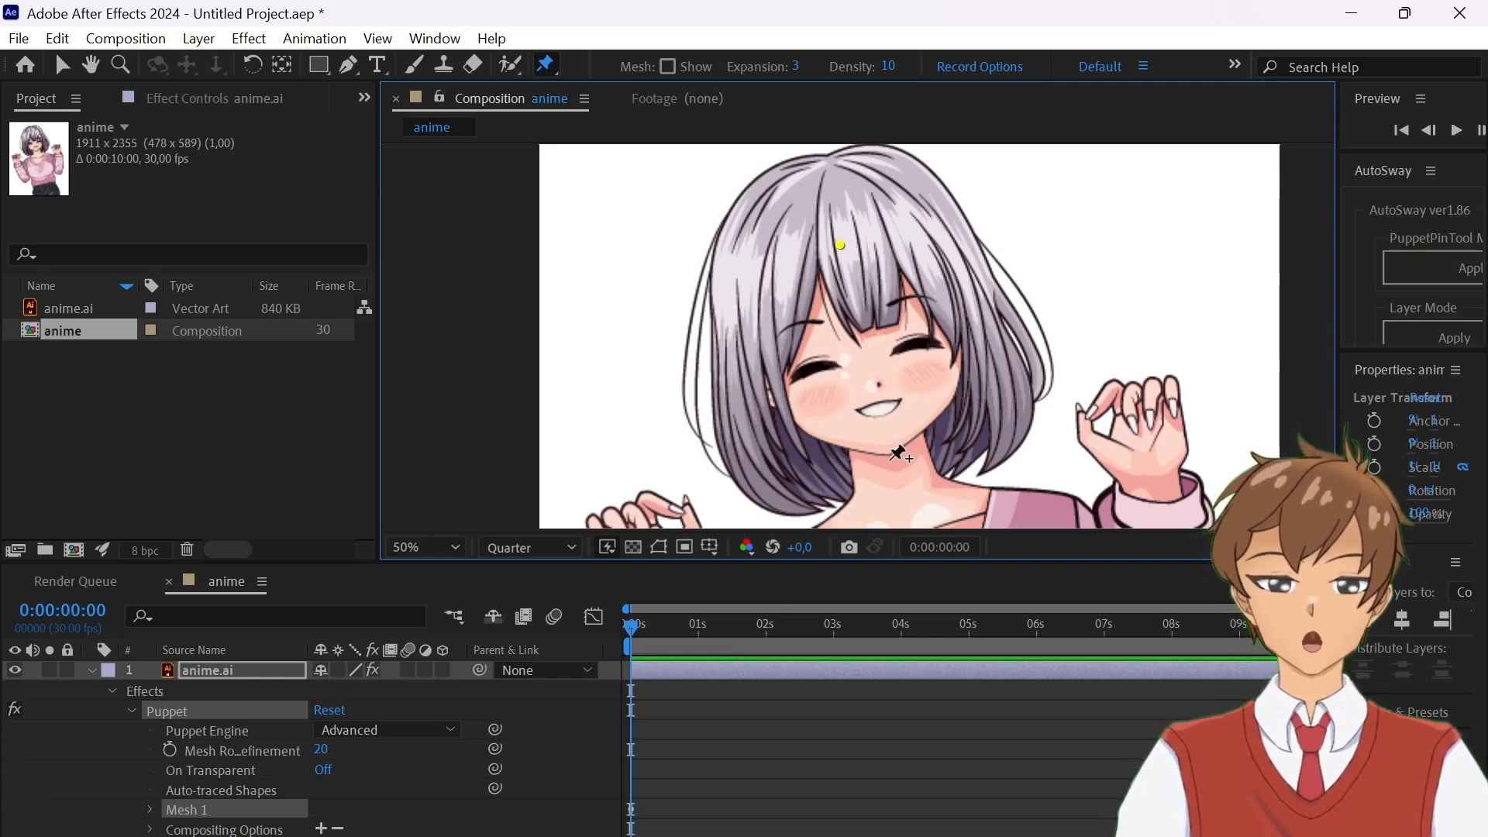
left_click(892, 462)
scroll(922, 345, "down", 3)
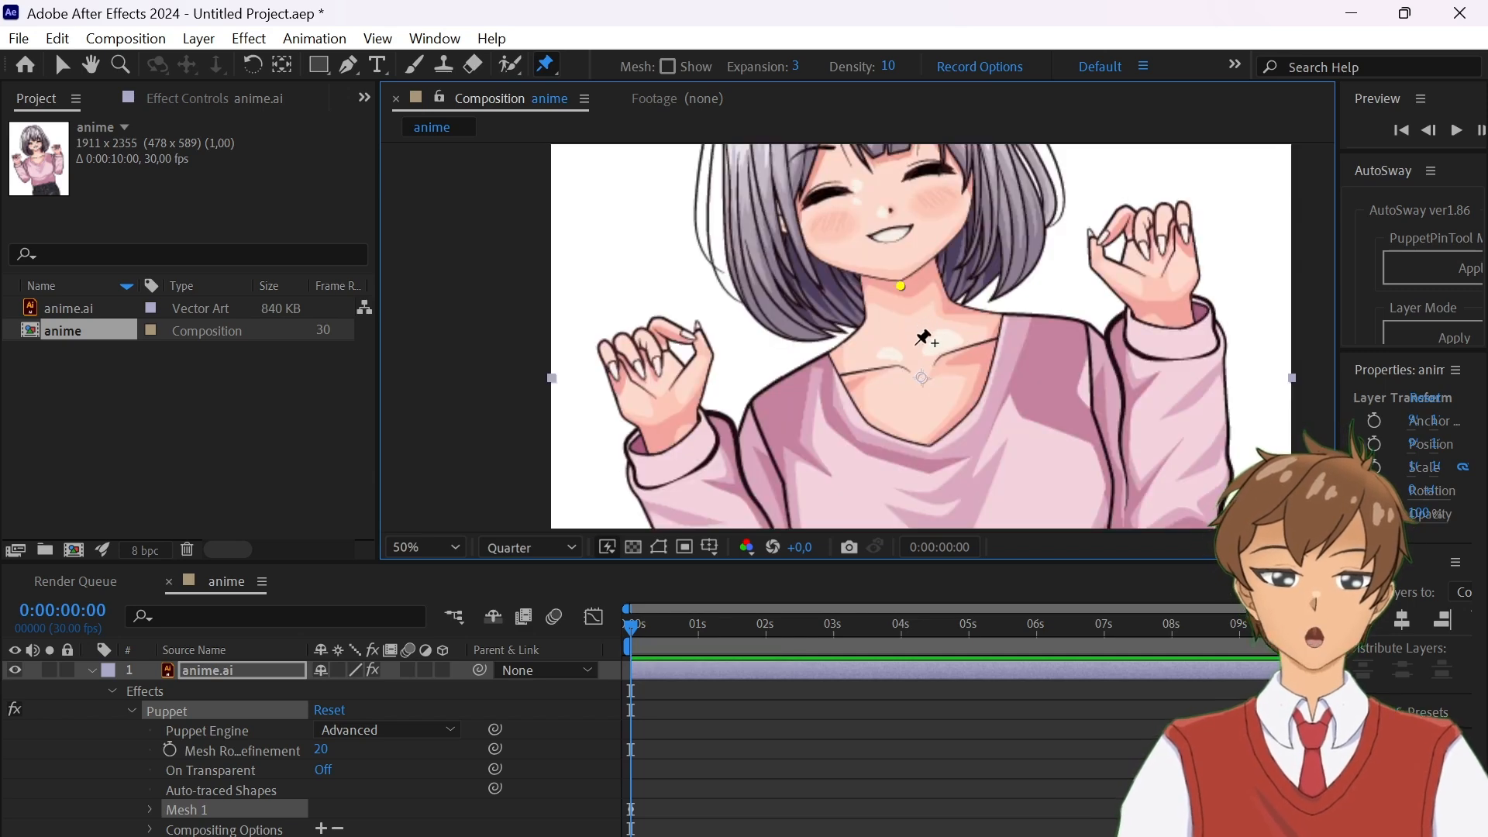
scroll(922, 349, "down", 1)
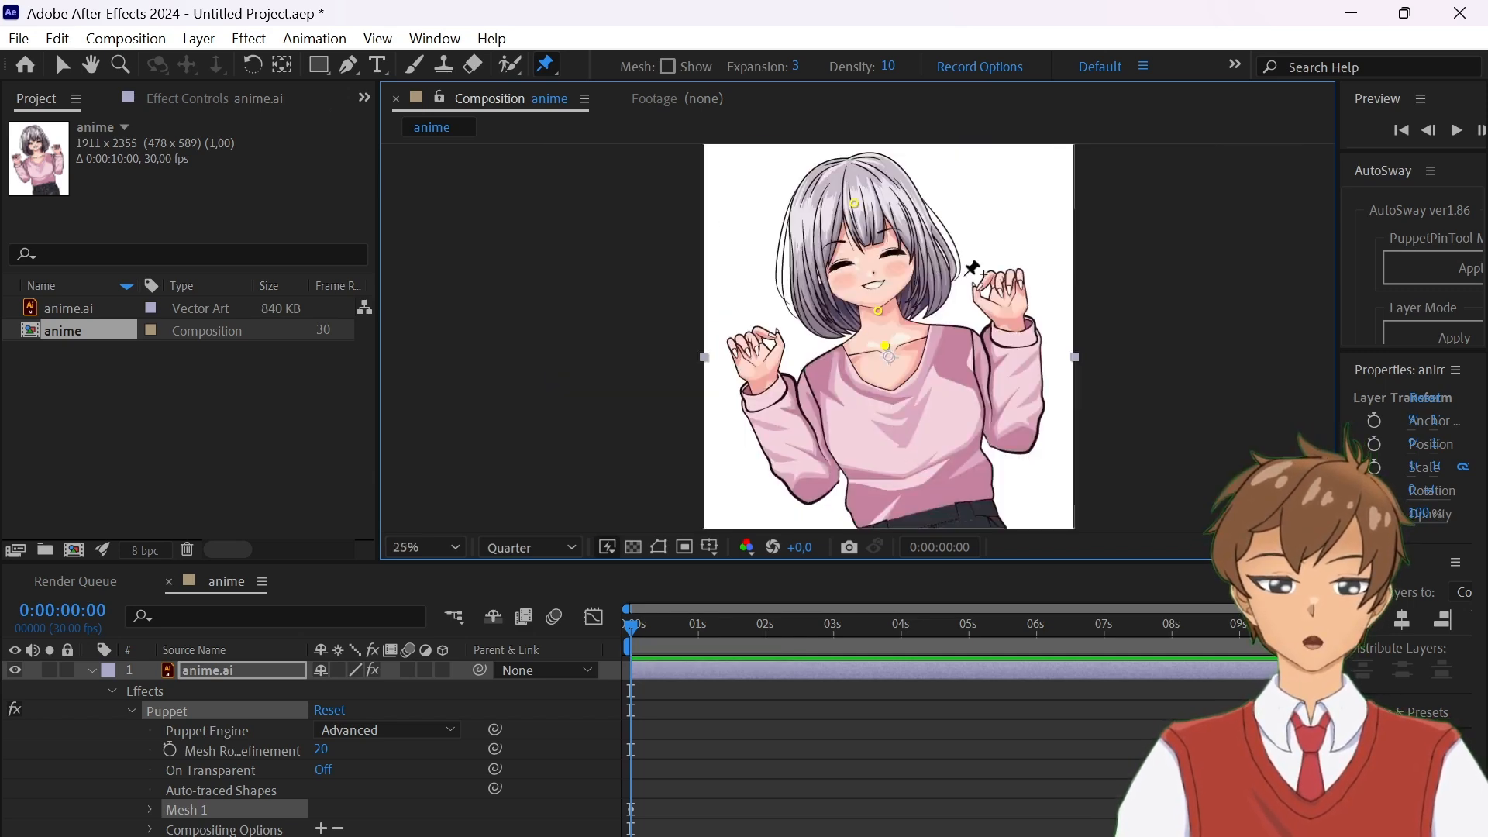
- Place puppet position pins on the wrist, elbow and mid-forearm of the character's arm on the image's left side
scroll(891, 326, "up", 1)
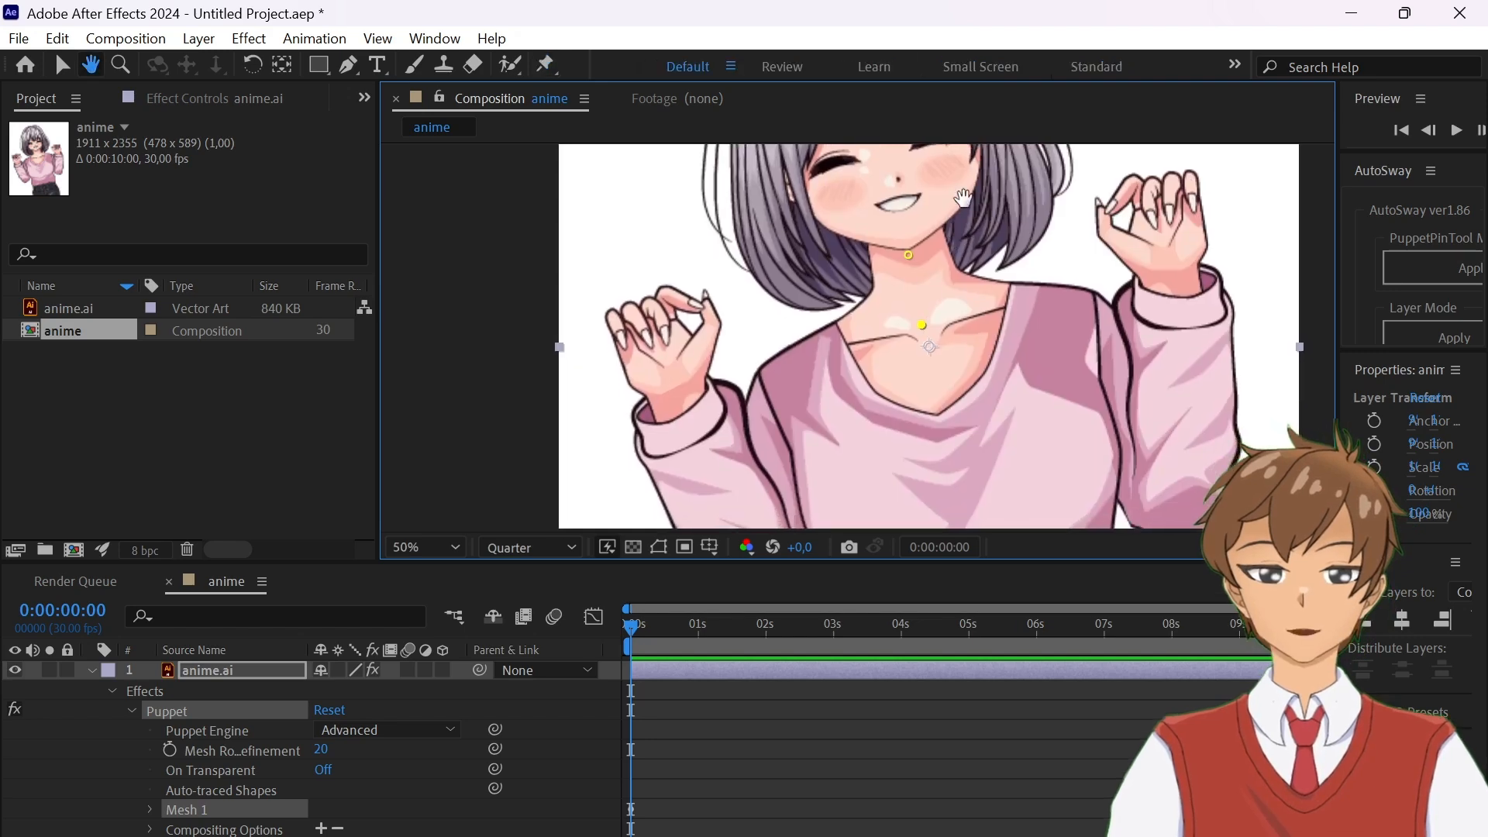
scroll(697, 295, "down", 3)
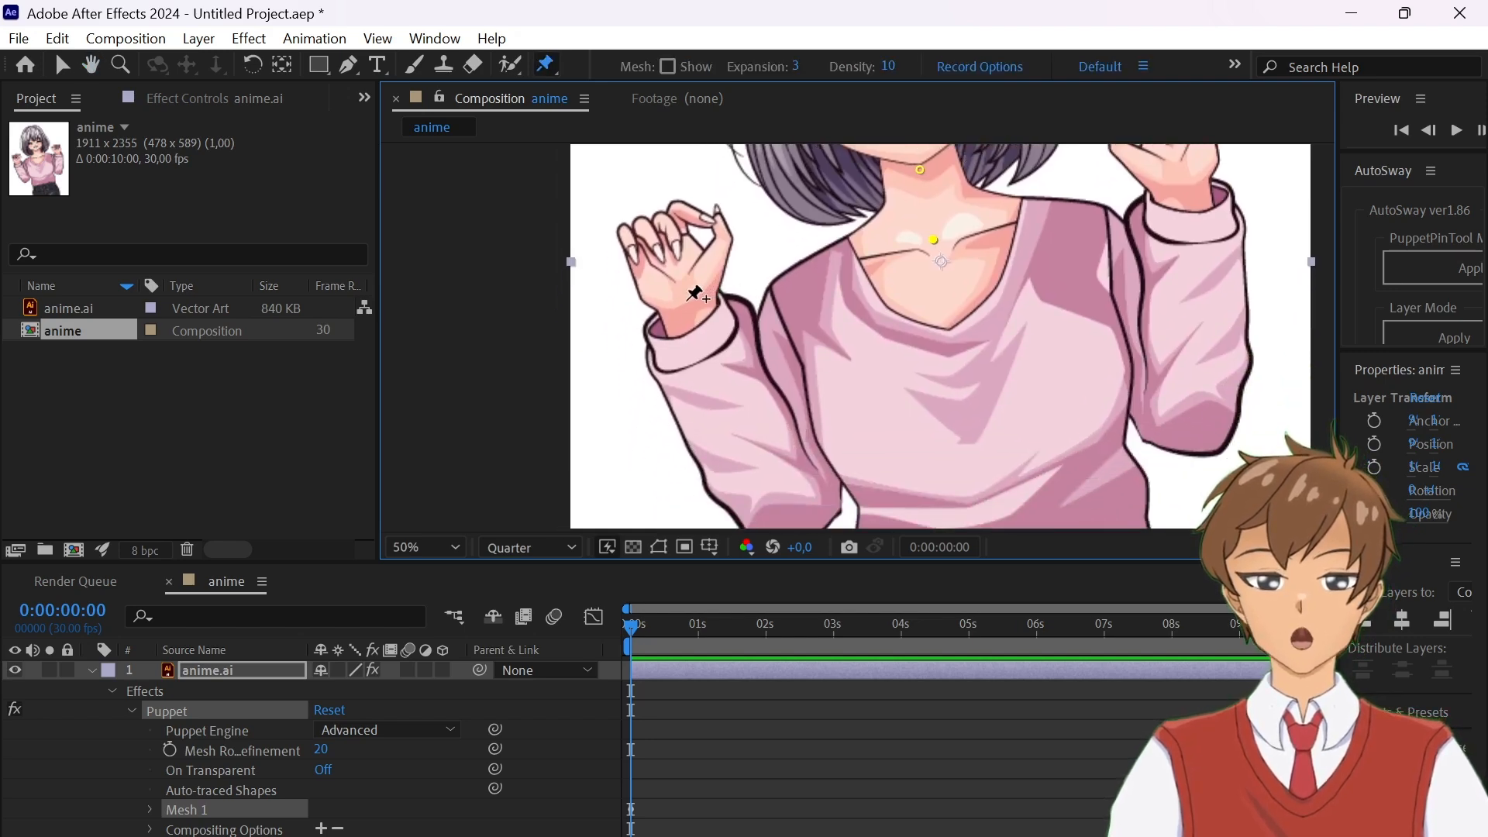
left_click(688, 301)
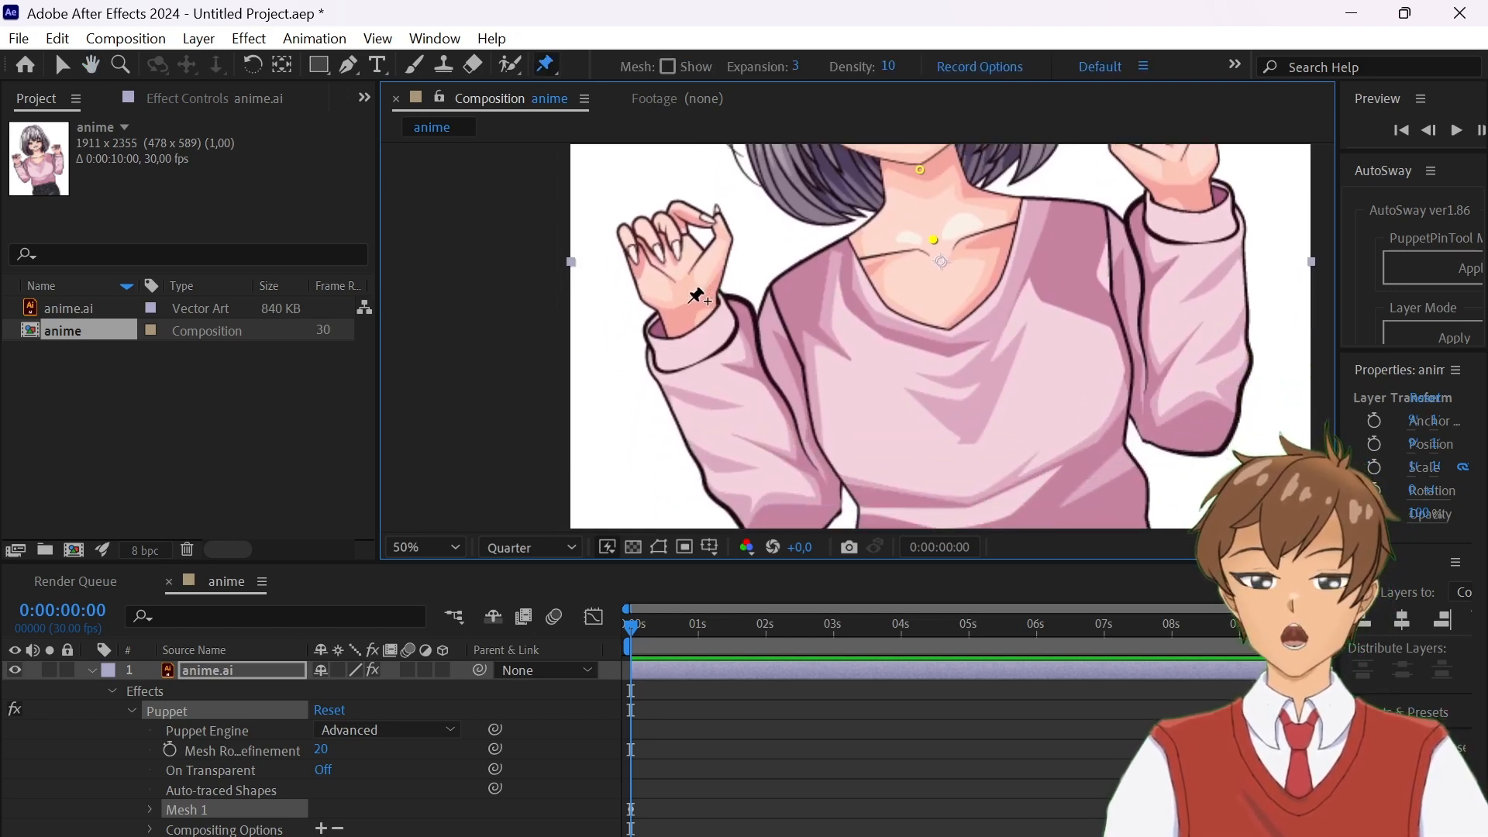
scroll(775, 341, "down", 2)
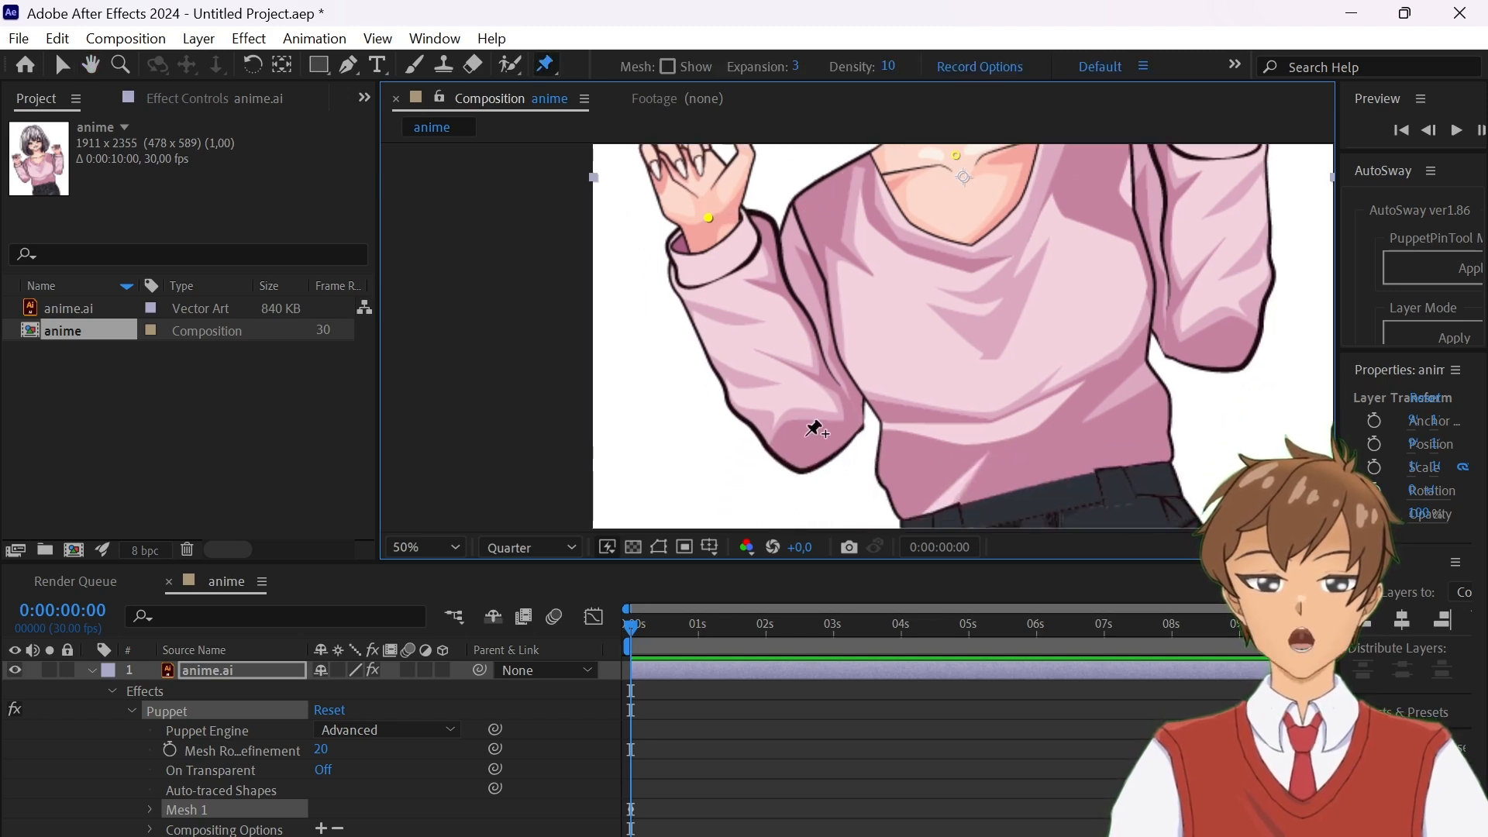
left_click(811, 442)
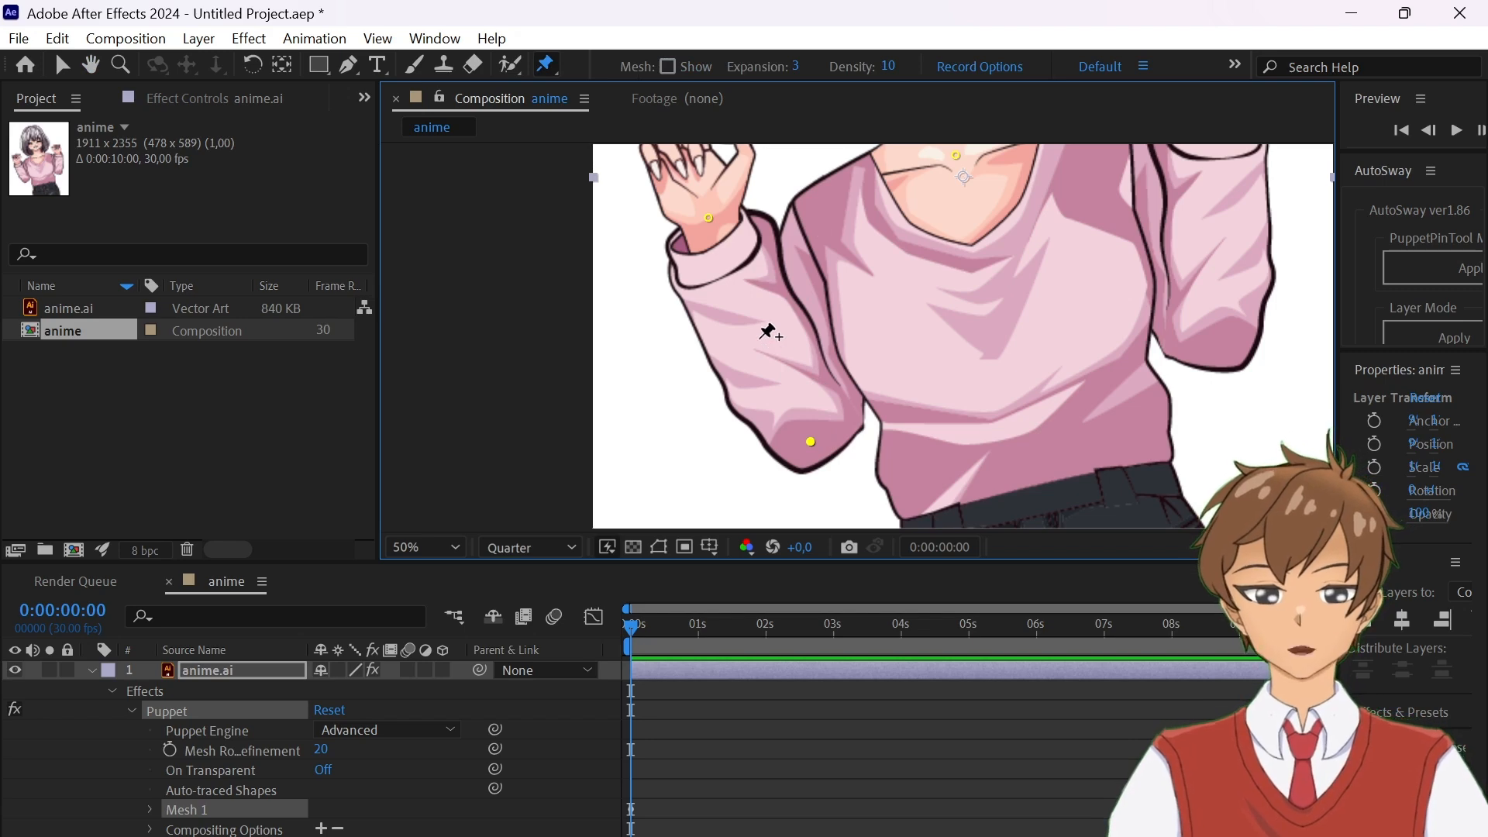
left_click(757, 341)
scroll(926, 293, "down", 2)
scroll(1079, 209, "up", 2)
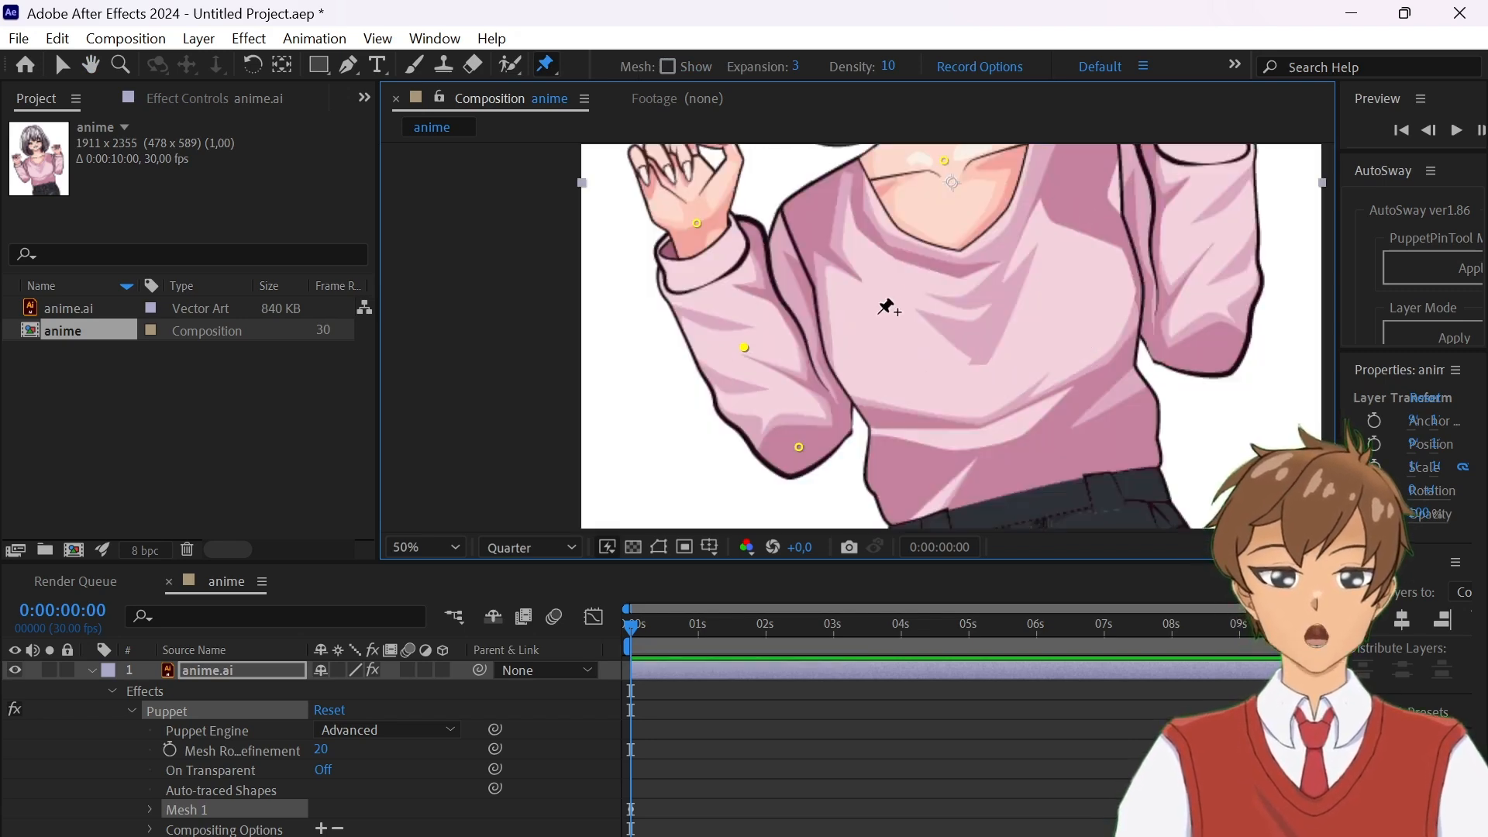
- Place puppet position pins on the wrist, mid-forearm and elbow of the character's arm on the image's right side
scroll(887, 307, "down", 2)
scroll(981, 253, "up", 2)
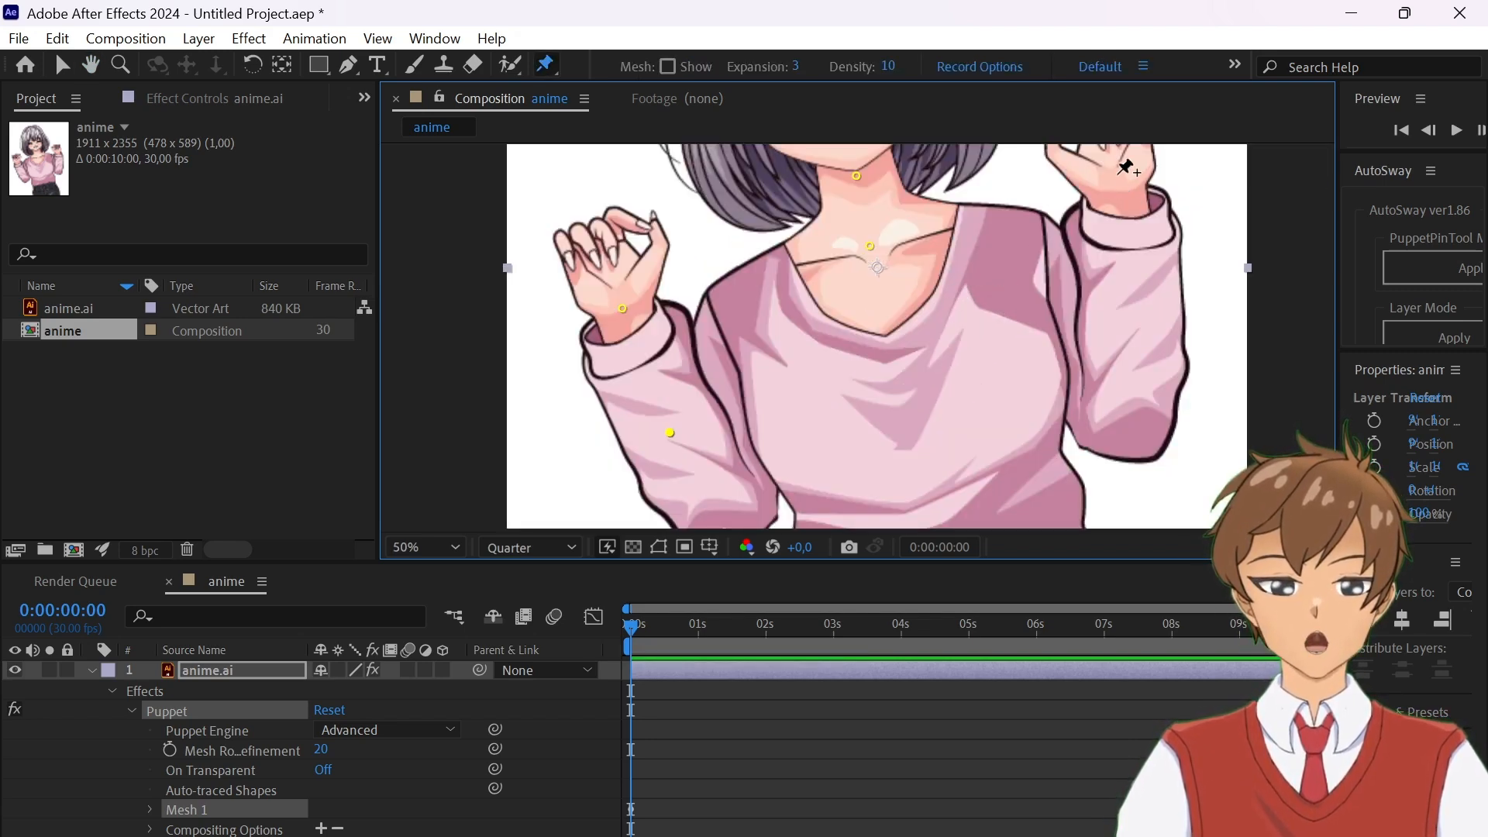
left_click(1120, 190)
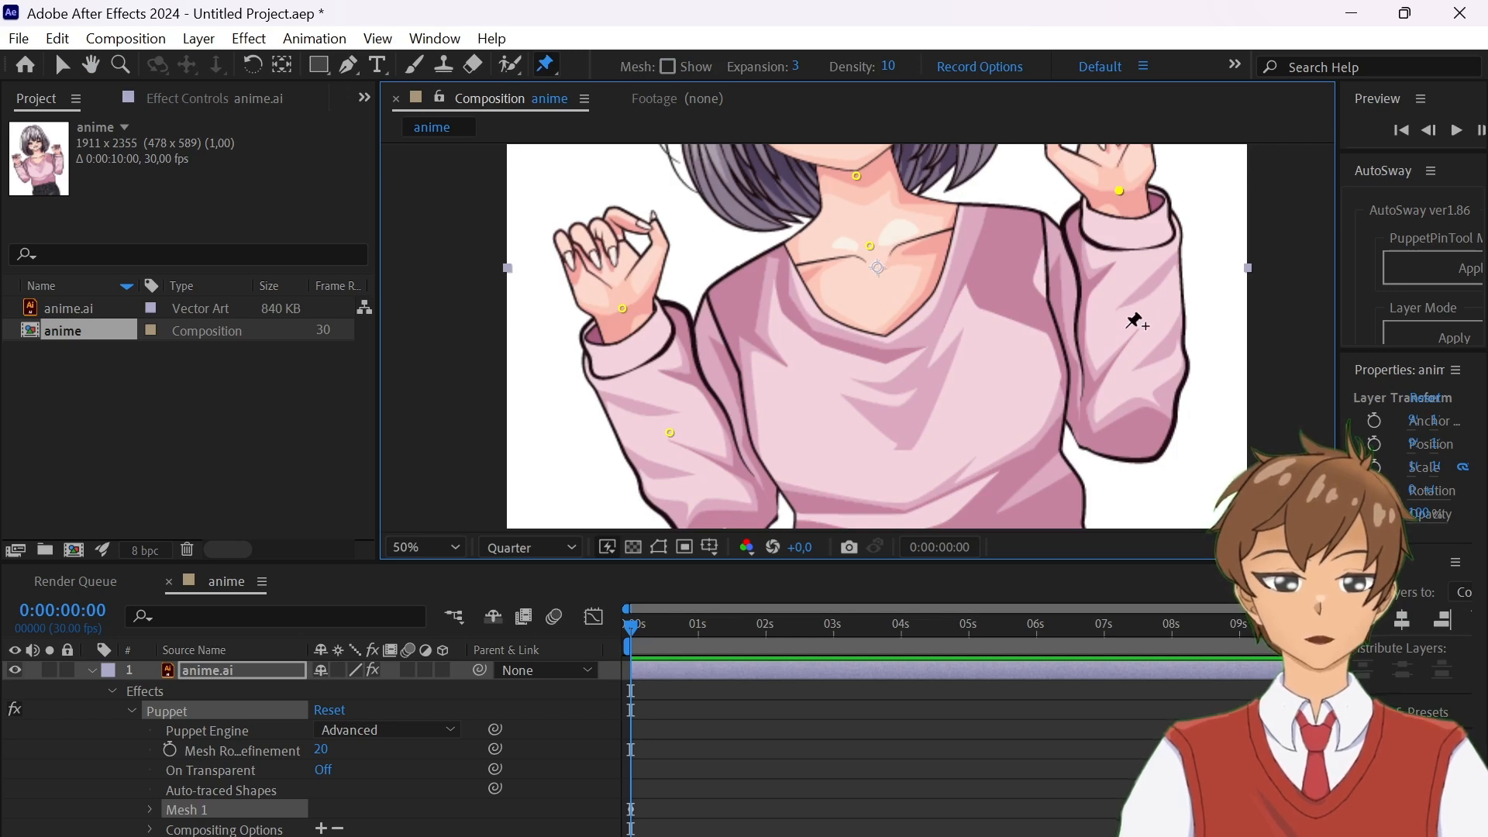
left_click(1126, 328)
left_click(1138, 440)
- Place puppet position pins on the middle of the character's chest and at the waistband
scroll(934, 295, "down", 2)
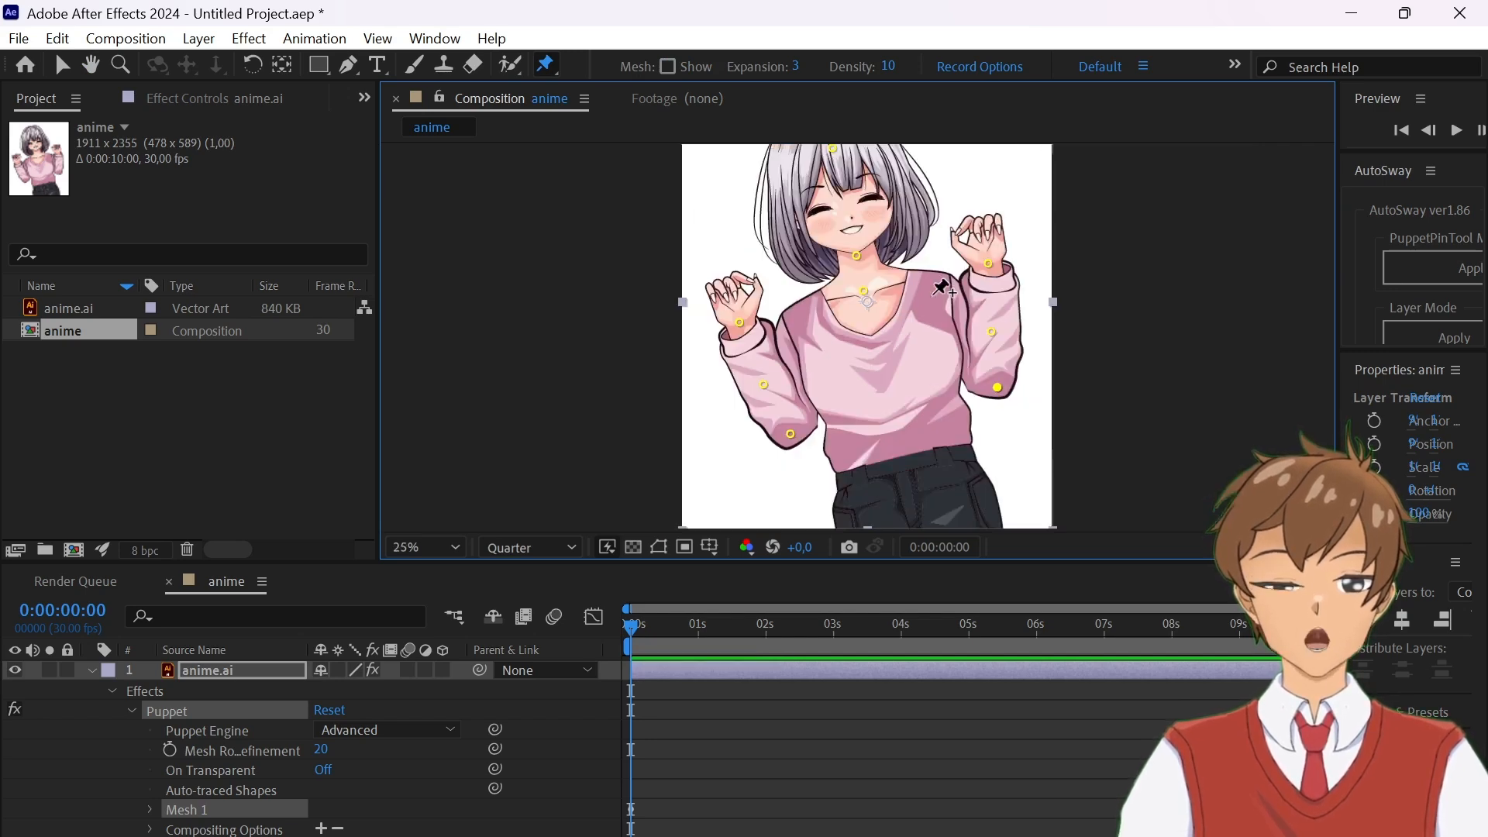
scroll(889, 341, "up", 2)
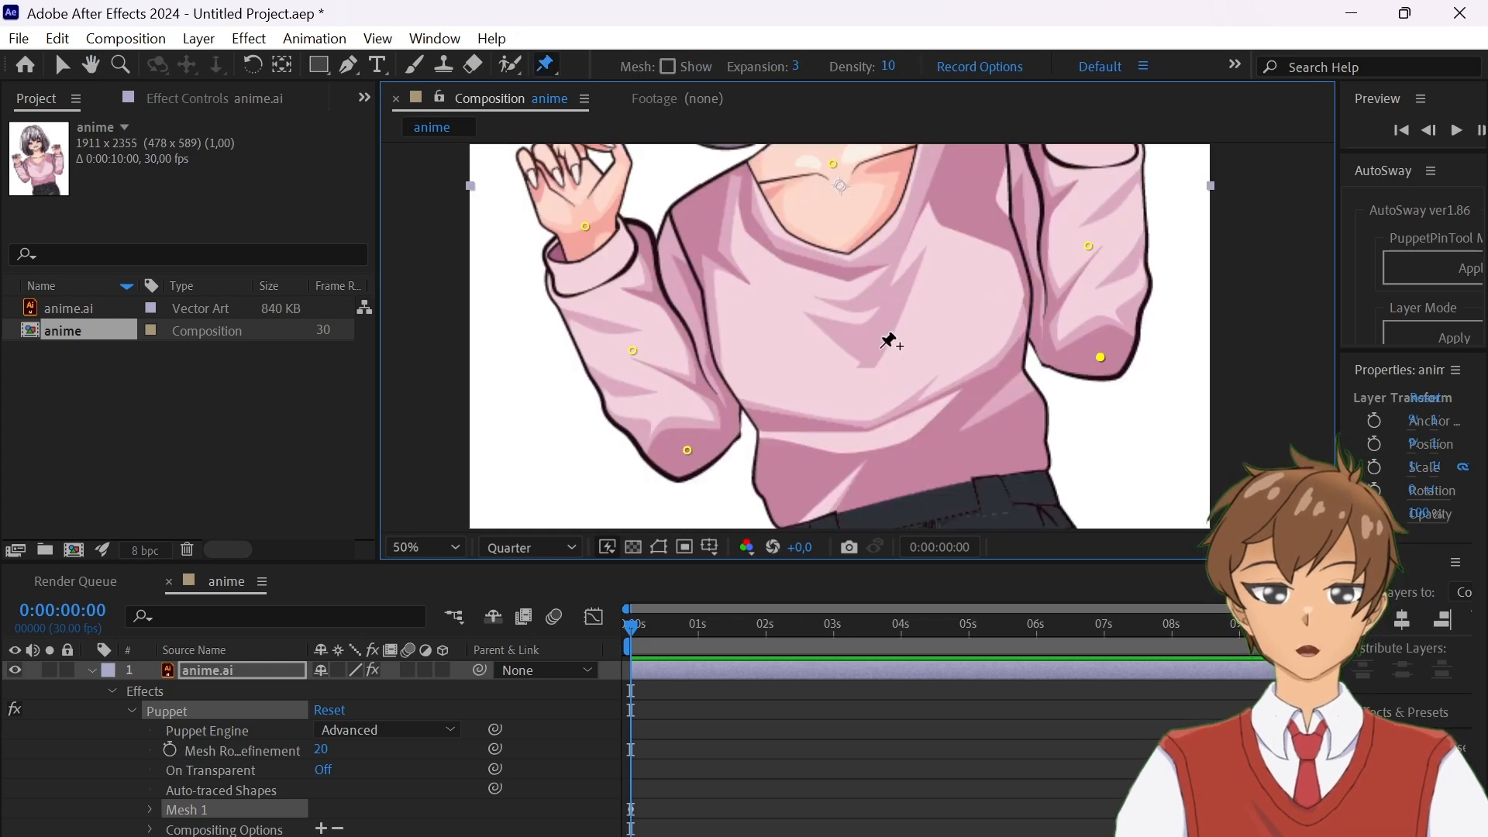
left_click(855, 295)
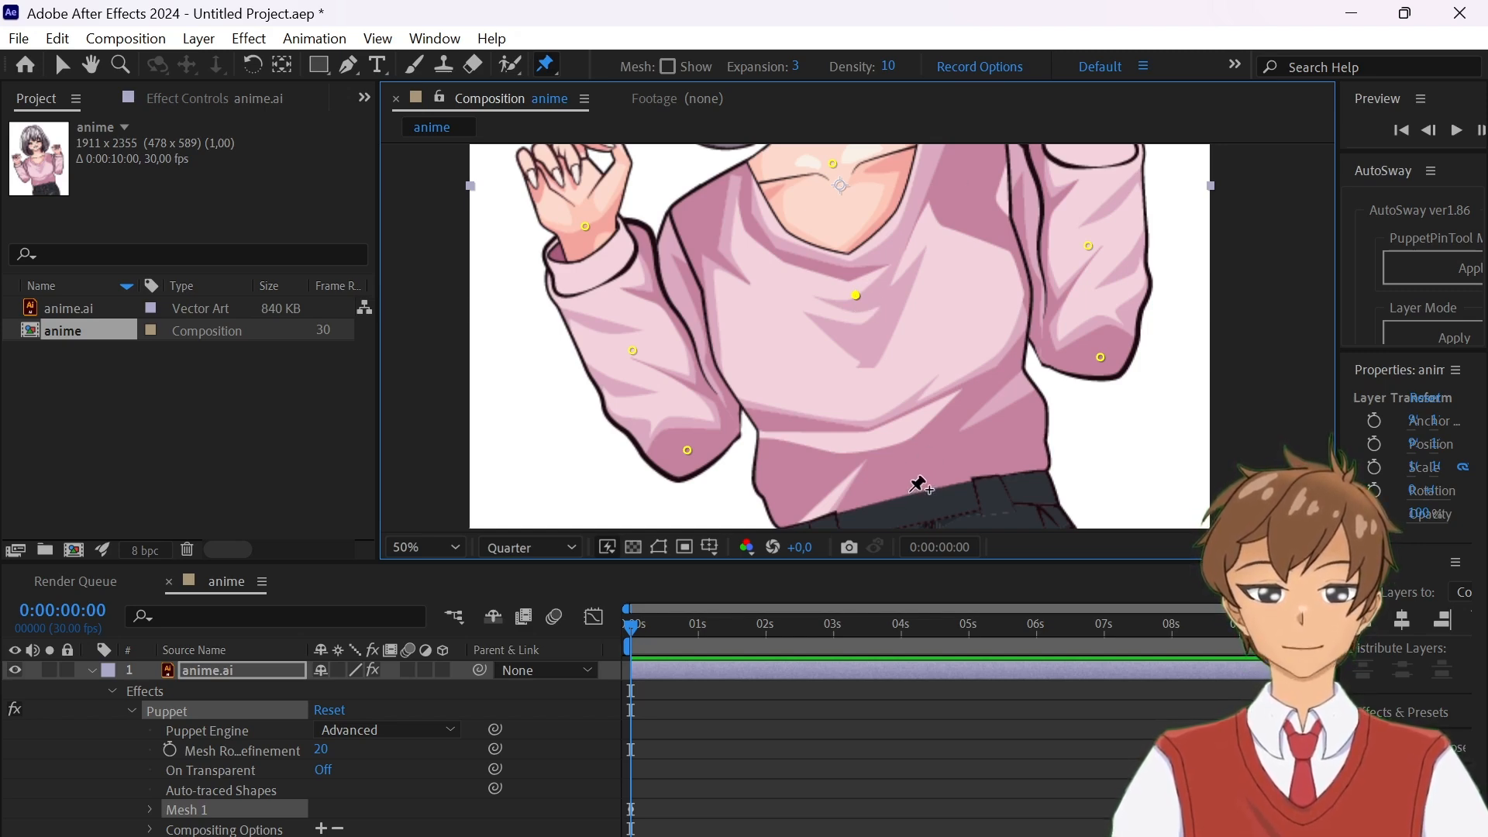
left_click(909, 500)
- Turn on the display of the puppet mesh over the character
scroll(940, 380, "down", 2)
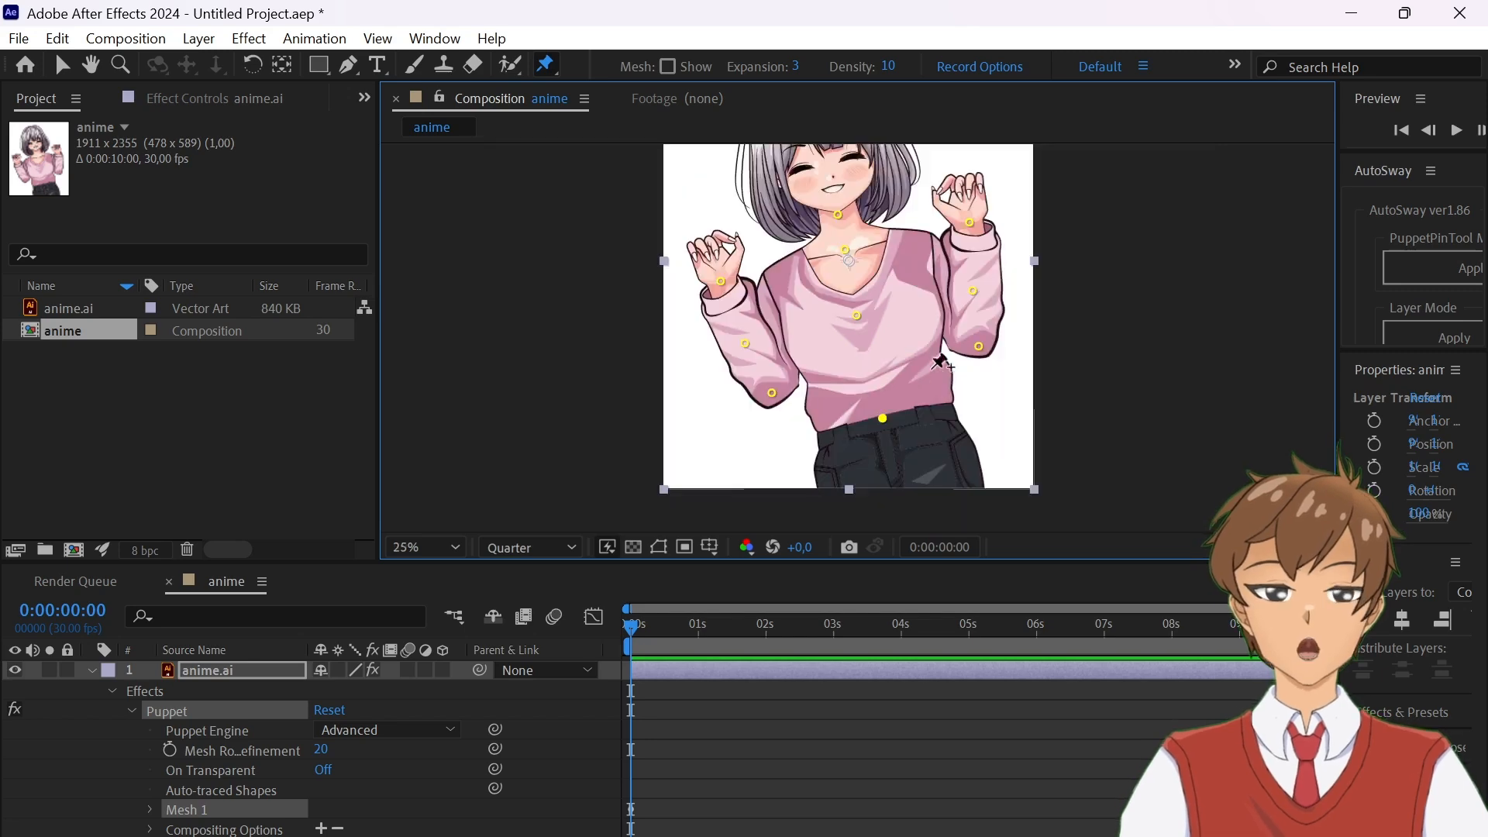
scroll(922, 304, "down", 2)
scroll(920, 302, "up", 1)
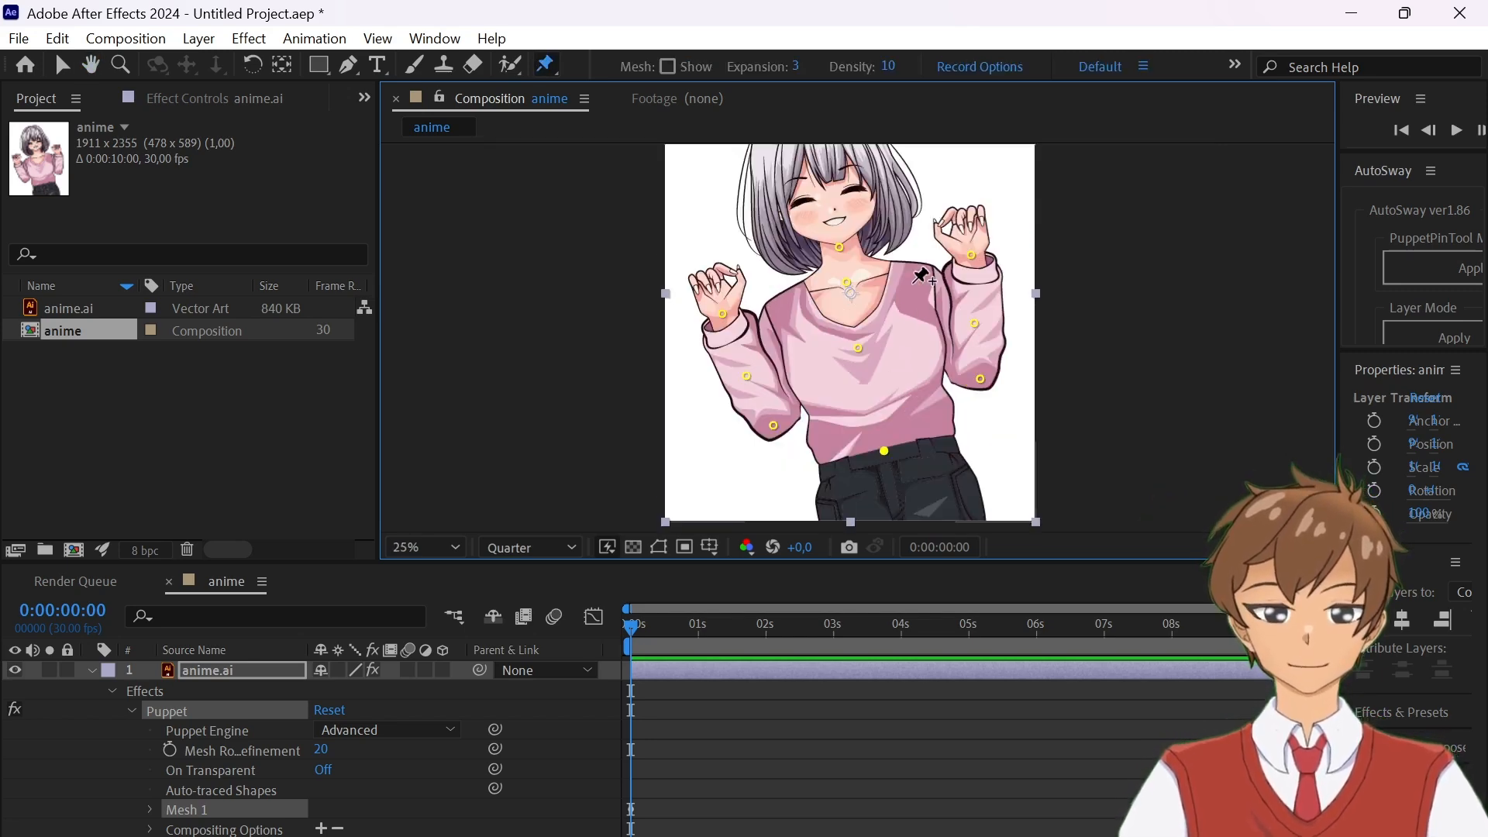
key("space")
mouse_move(989, 318)
left_mouse_down()
mouse_move(979, 372)
mouse_move(1003, 282)
mouse_move(999, 364)
mouse_move(967, 329)
left_mouse_up()
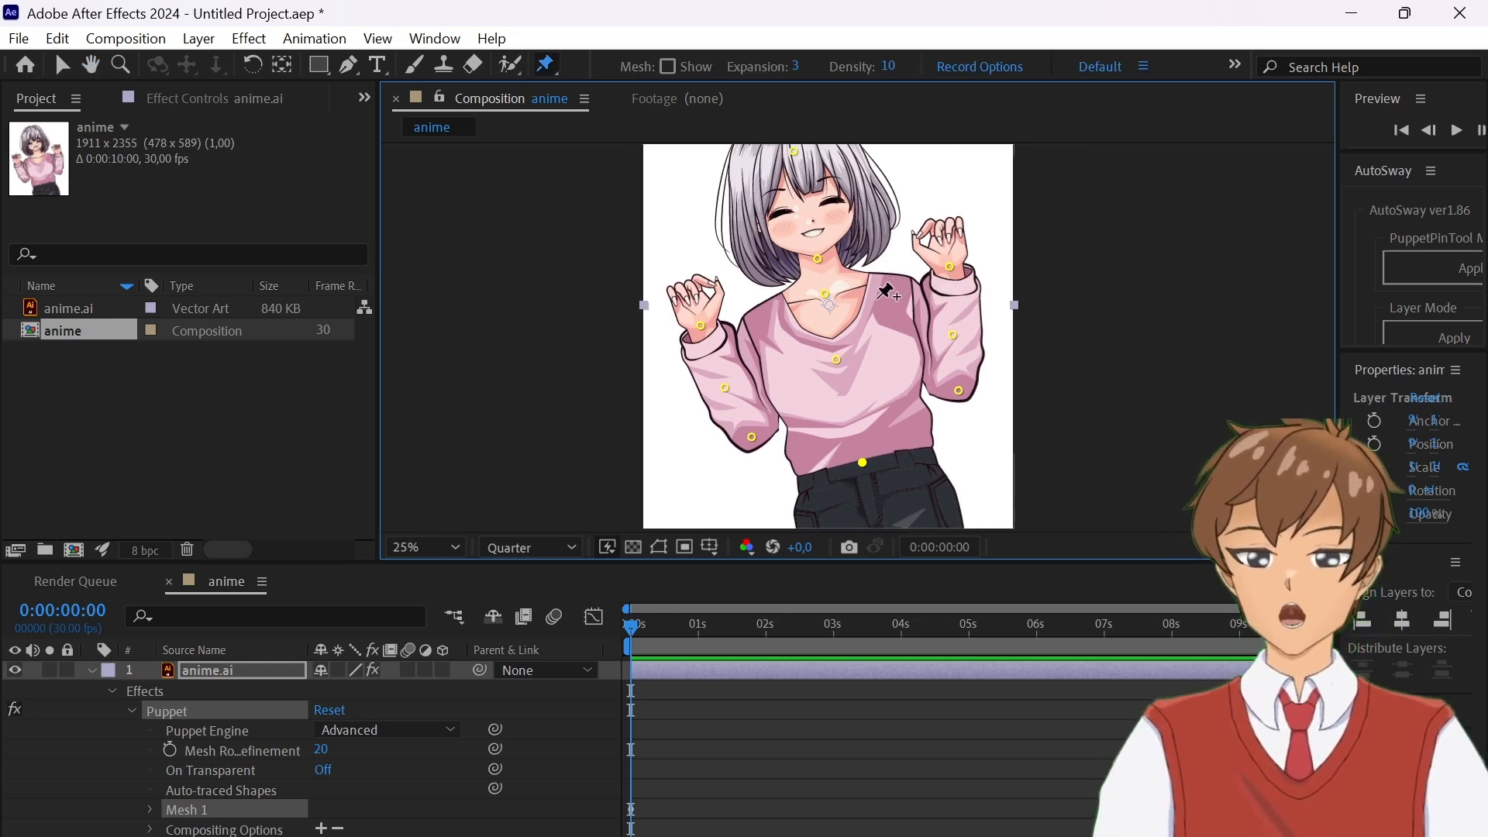
scroll(886, 292, "down", 1)
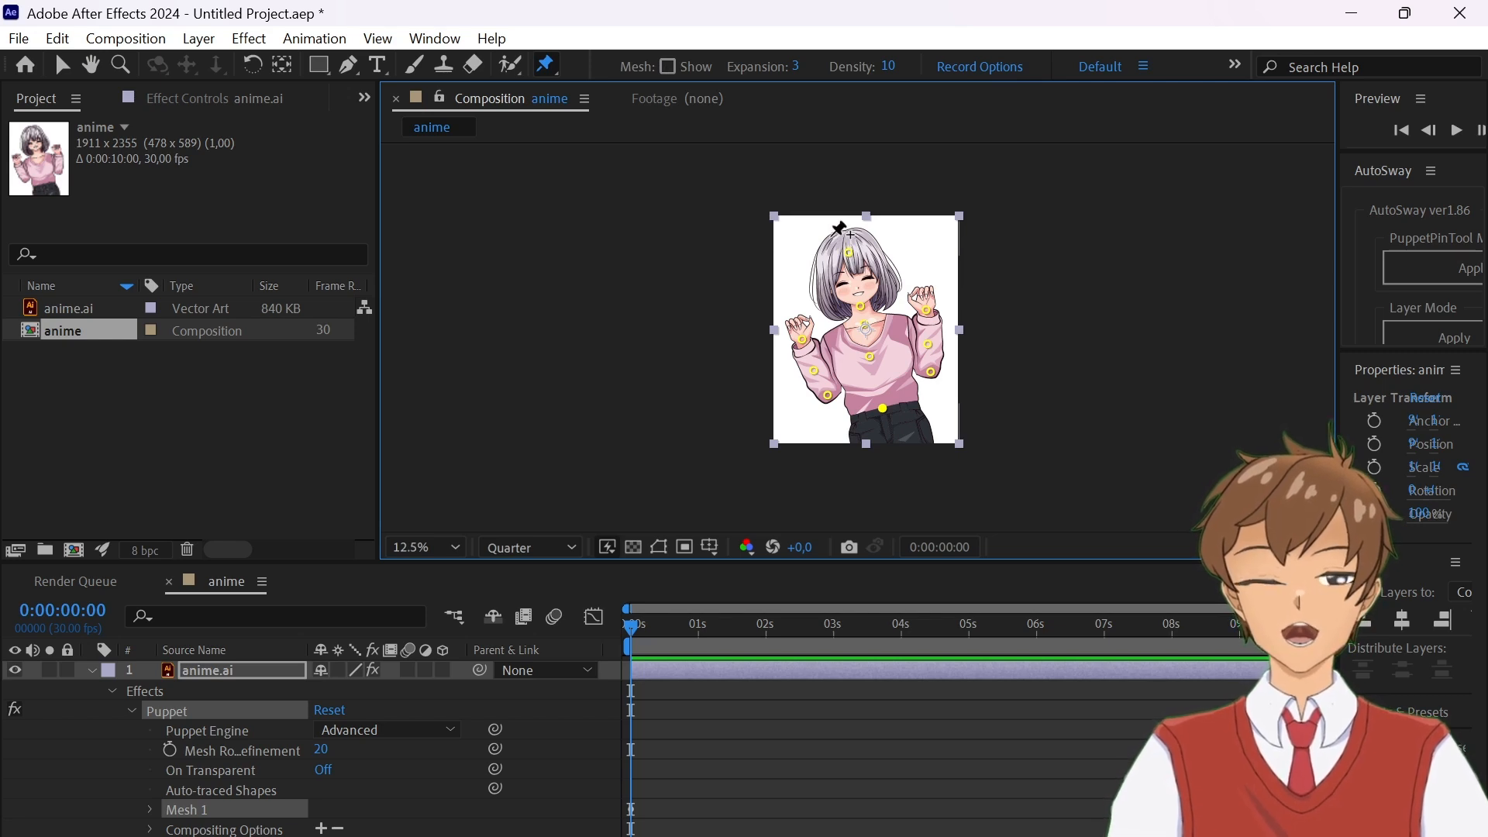
left_click(667, 66)
scroll(847, 227, "up", 4)
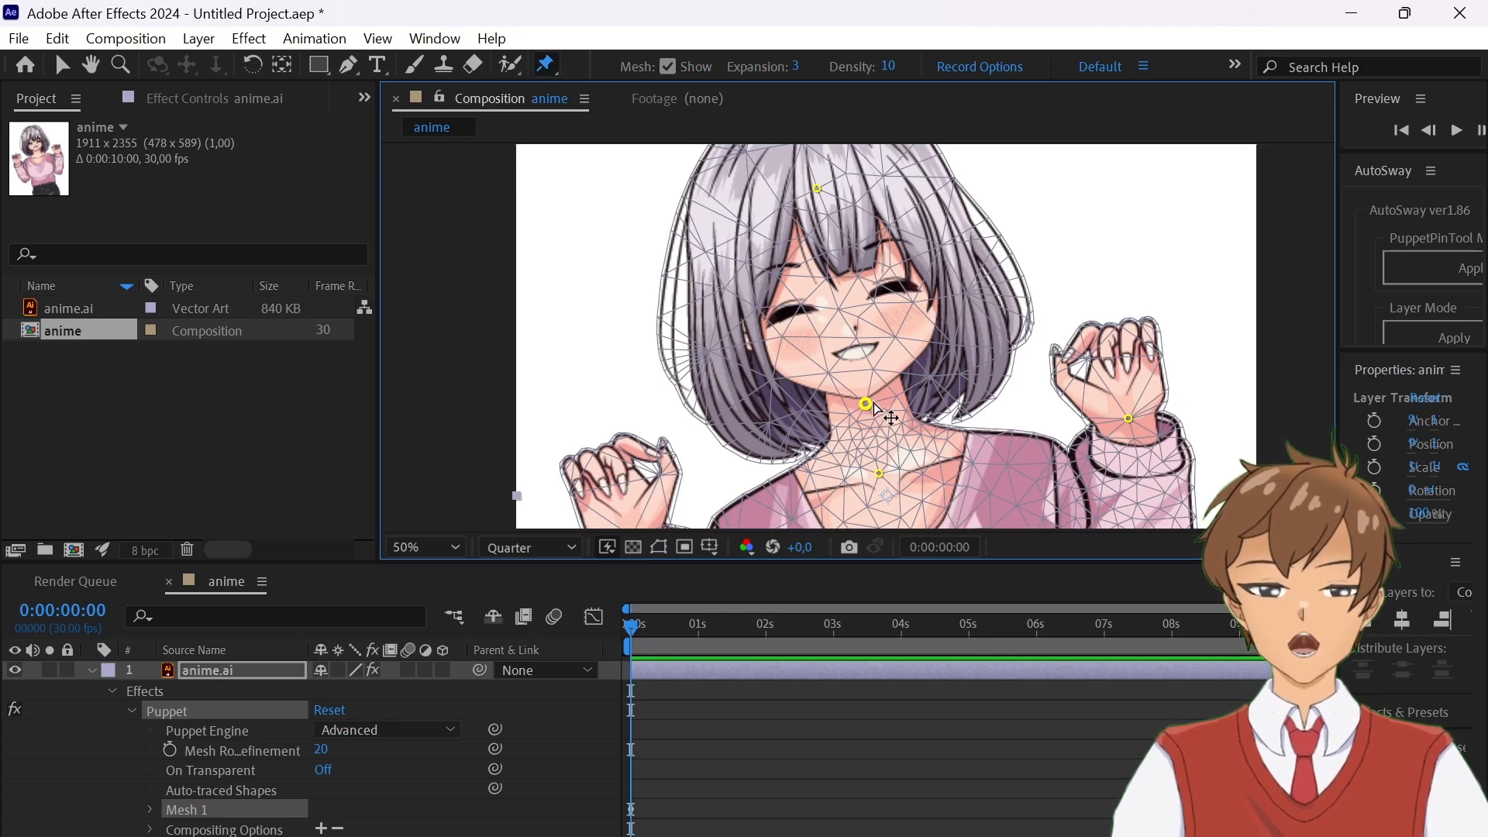
- Test the deformation by moving the chin pin, undo it, and repeat the test with the mesh Expansion set to 23
left_click_drag(874, 405, 800, 413)
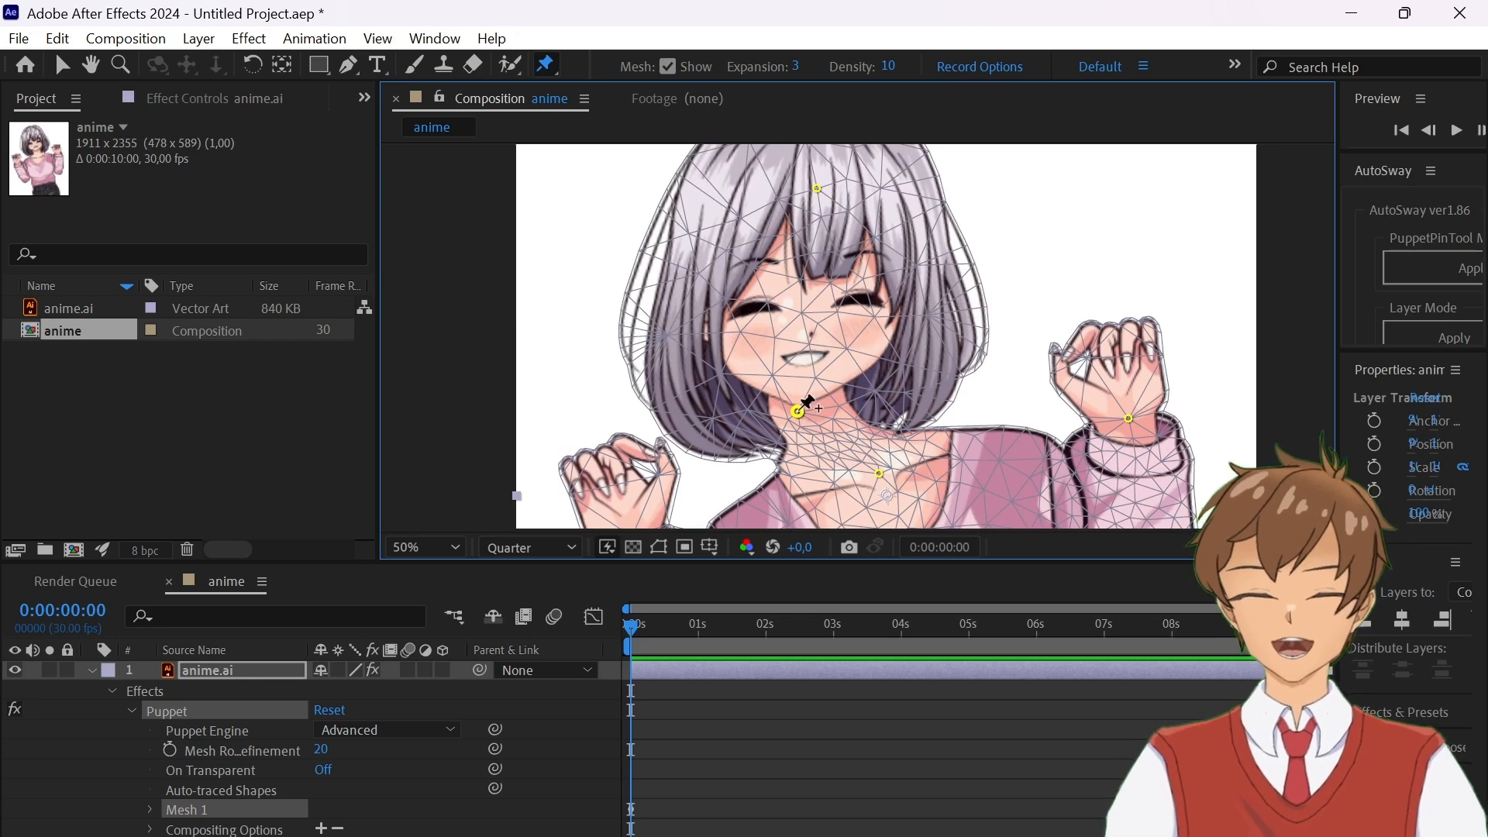
key("ctrl+z")
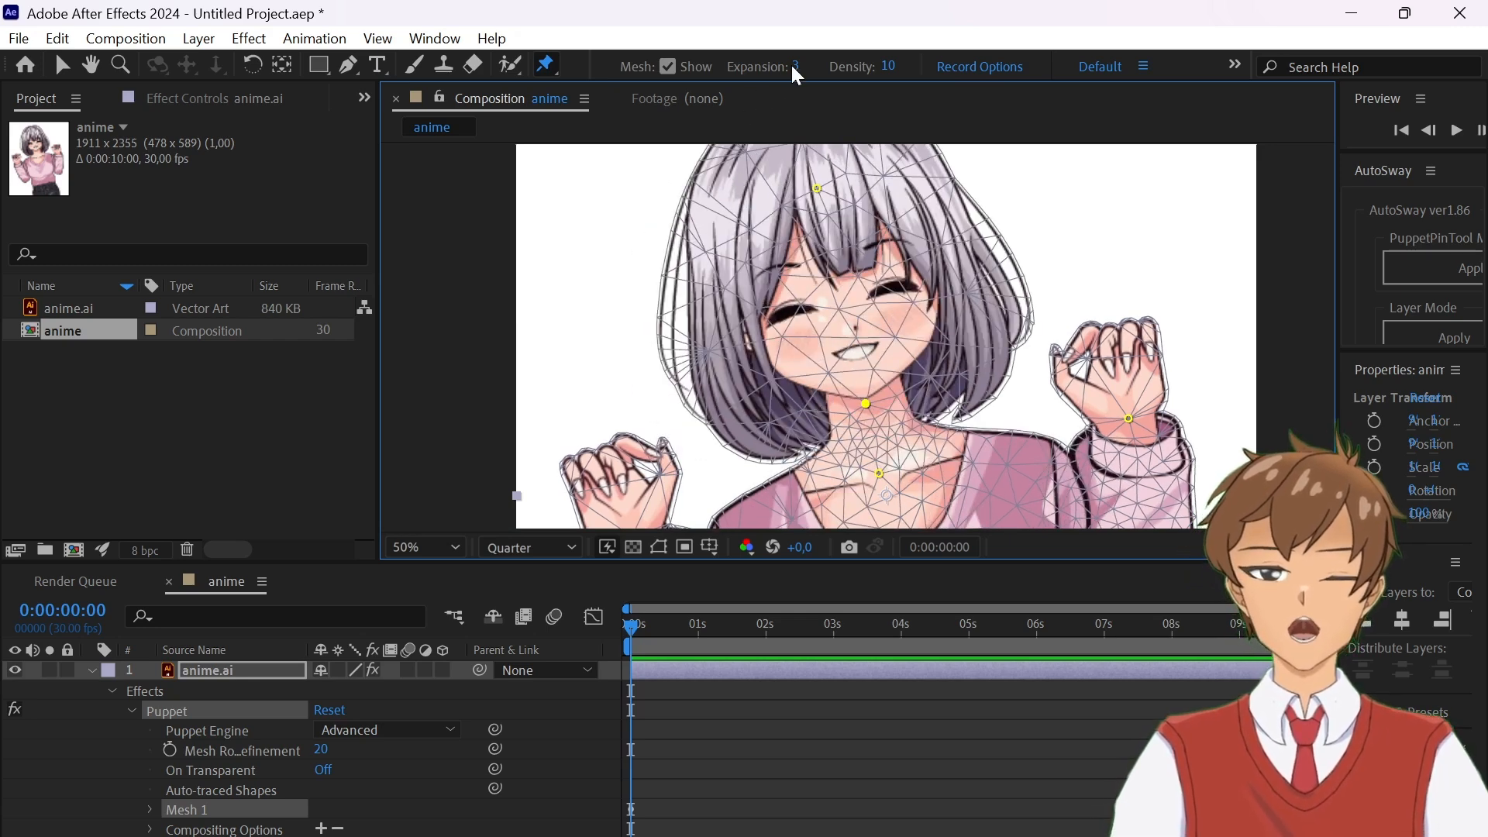
left_click_drag(795, 66, 821, 65)
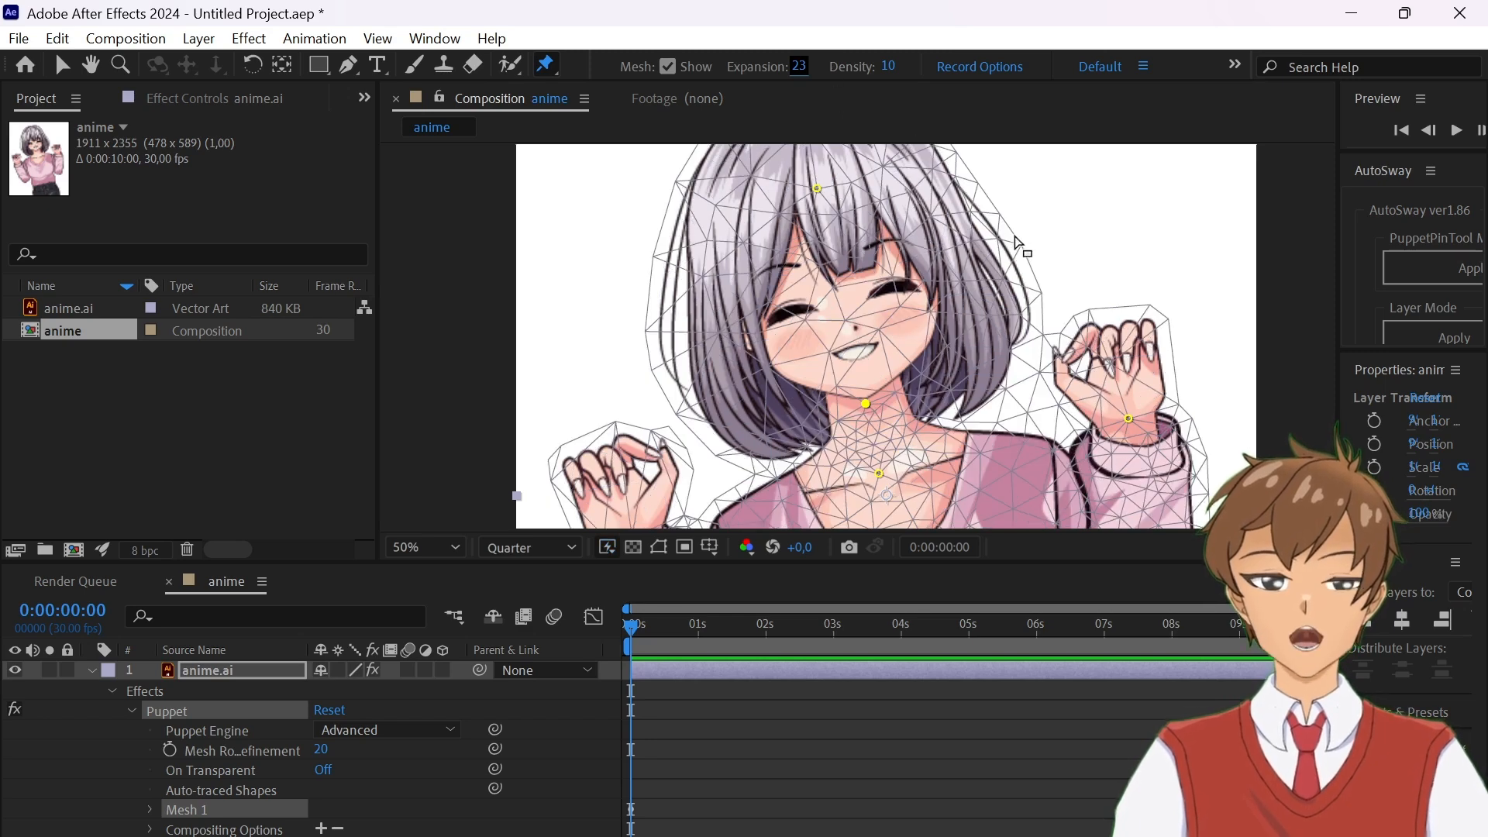
mouse_move(865, 404)
left_mouse_down()
mouse_move(913, 389)
mouse_move(824, 410)
left_mouse_up()
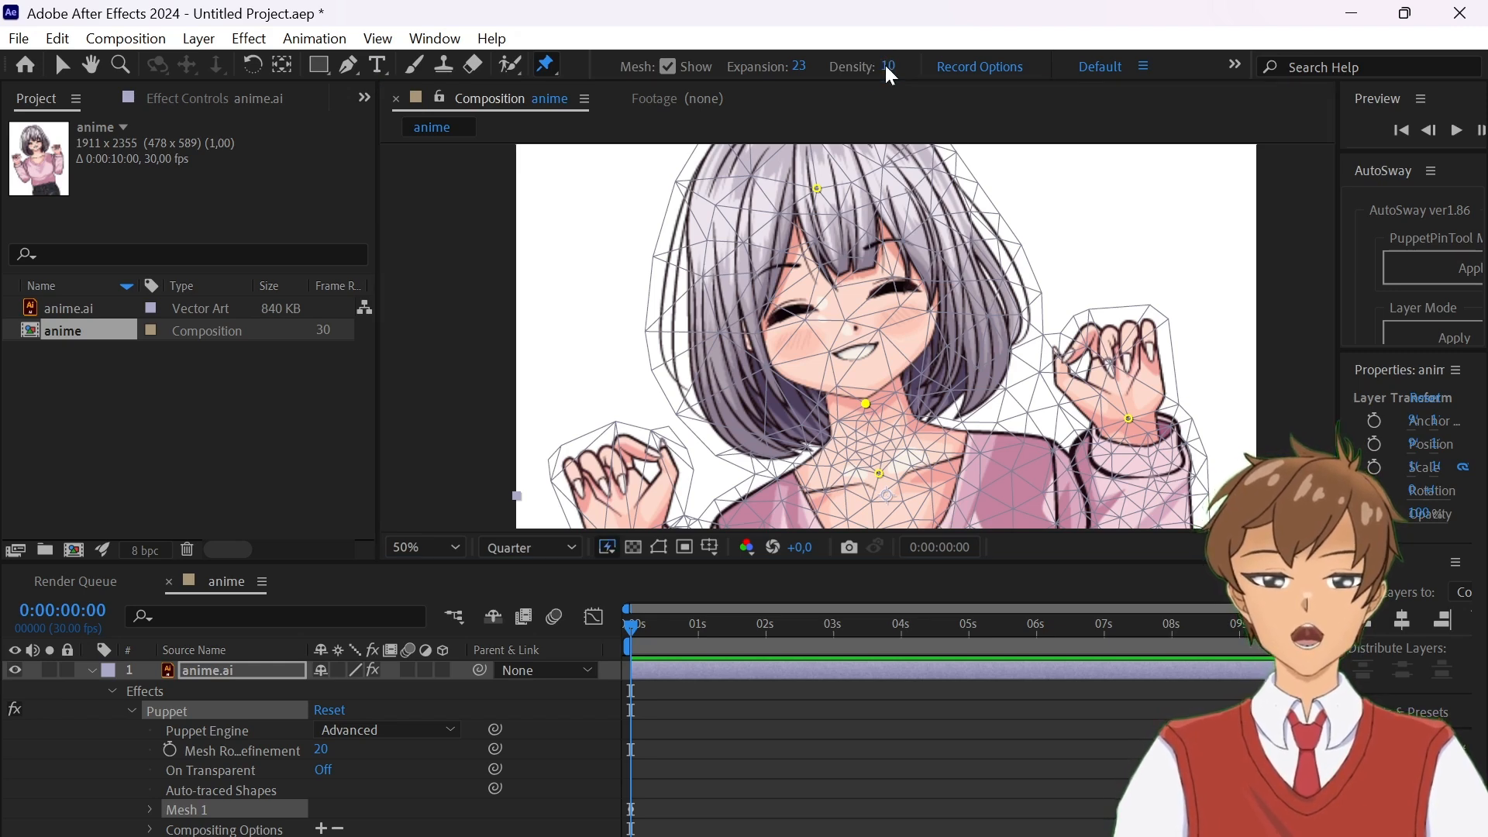
- Set the puppet mesh Density to 11 and inspect the mesh around the neck, hands and torso
left_click_drag(899, 64, 905, 63)
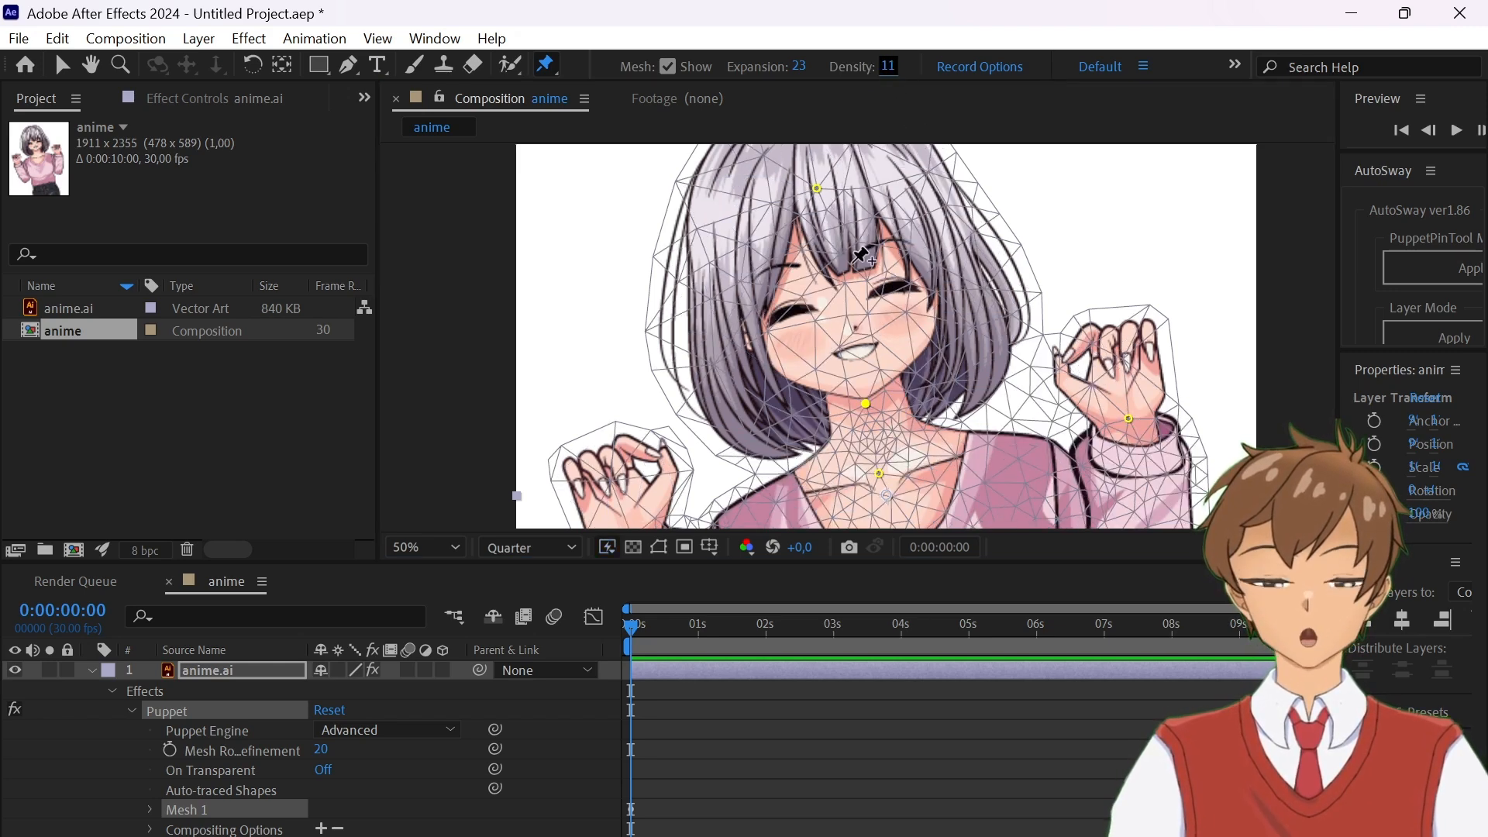
left_click_drag(821, 458, 882, 327)
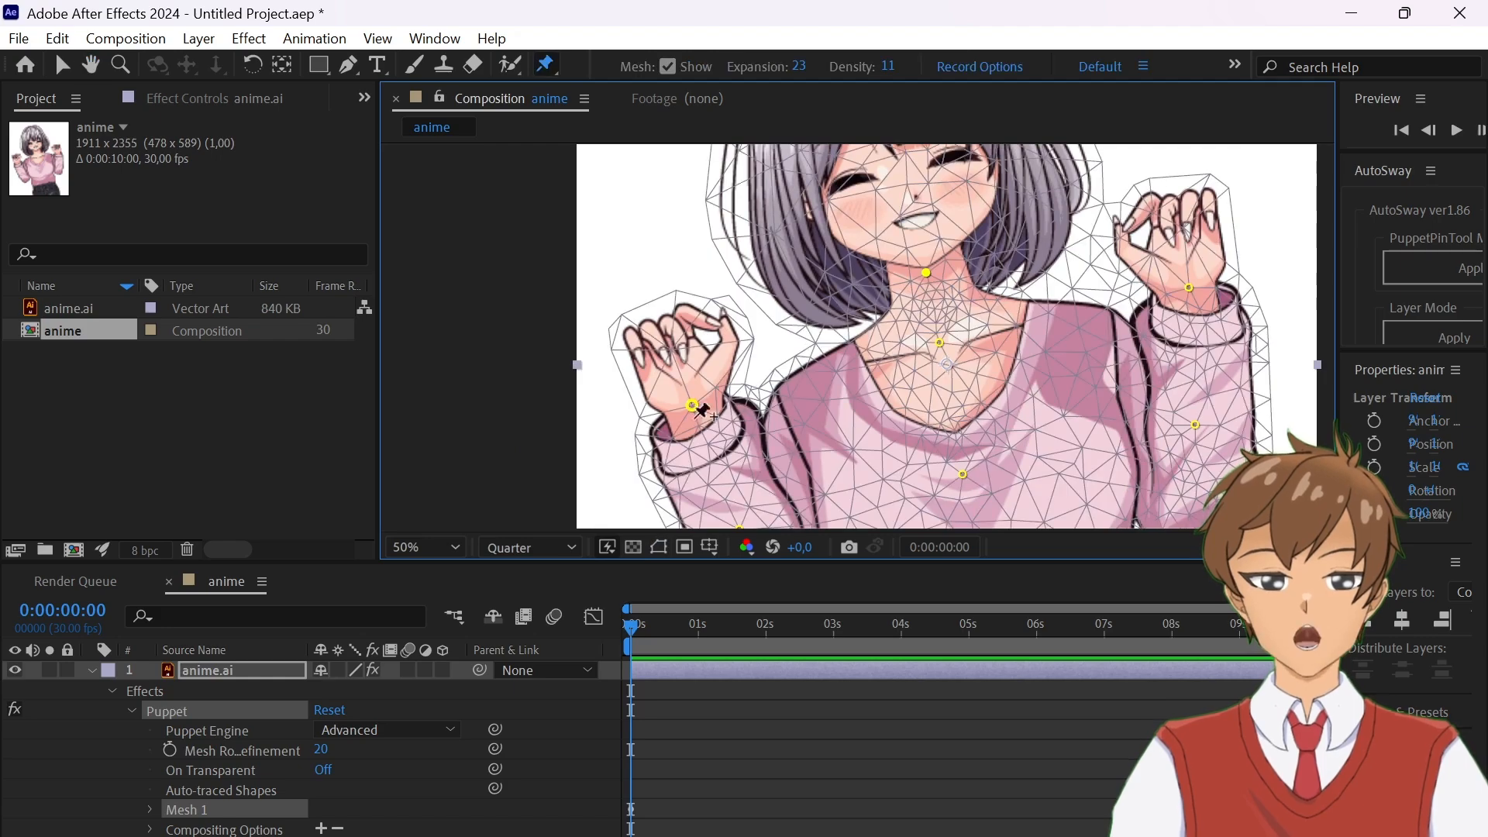
scroll(954, 375, "up", 1)
left_click_drag(949, 377, 870, 206)
scroll(799, 331, "down", 1)
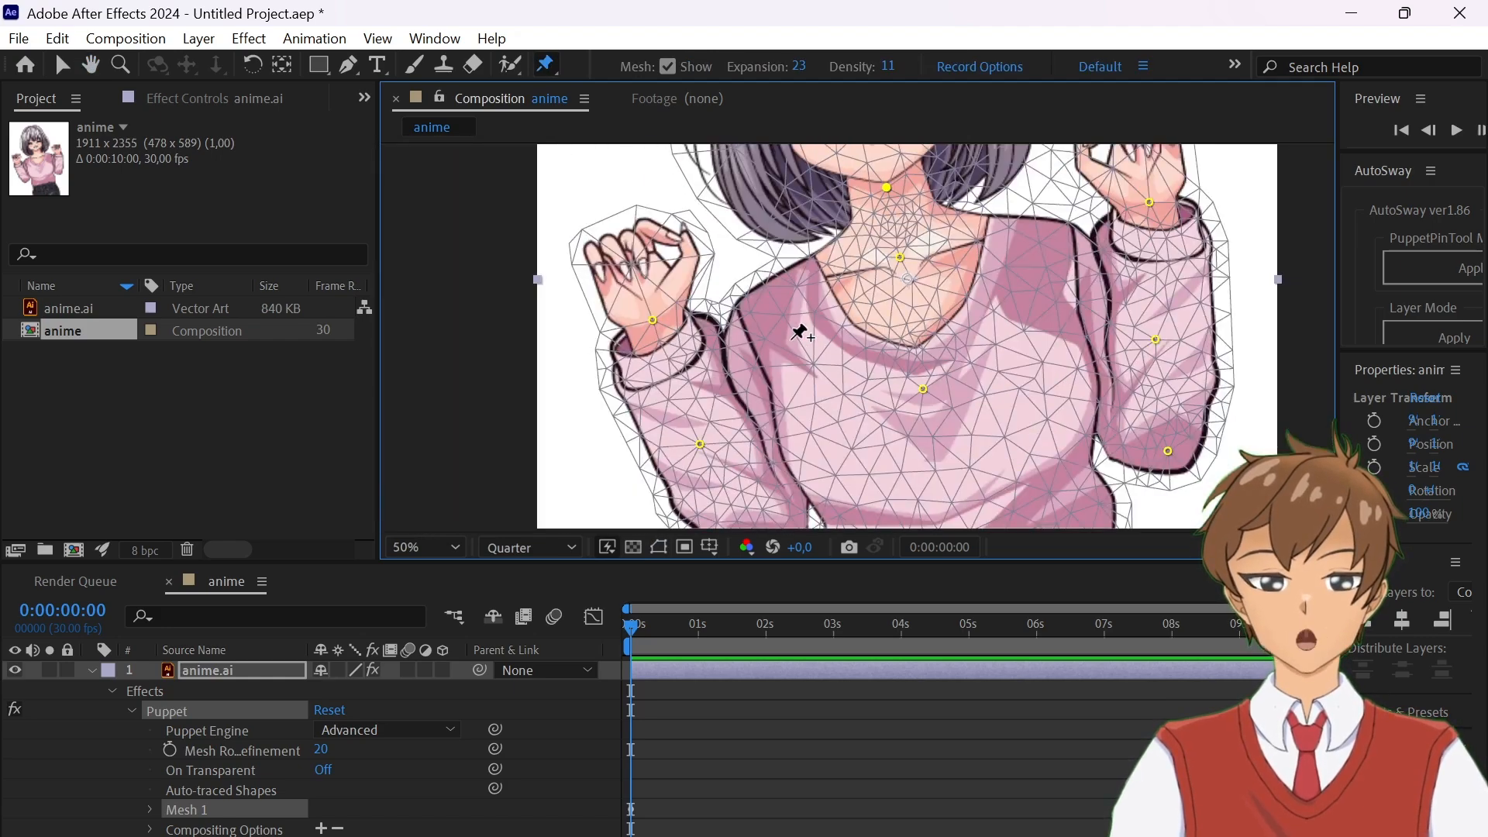
scroll(785, 336, "up", 1)
left_click_drag(781, 339, 765, 442)
scroll(800, 342, "down", 3)
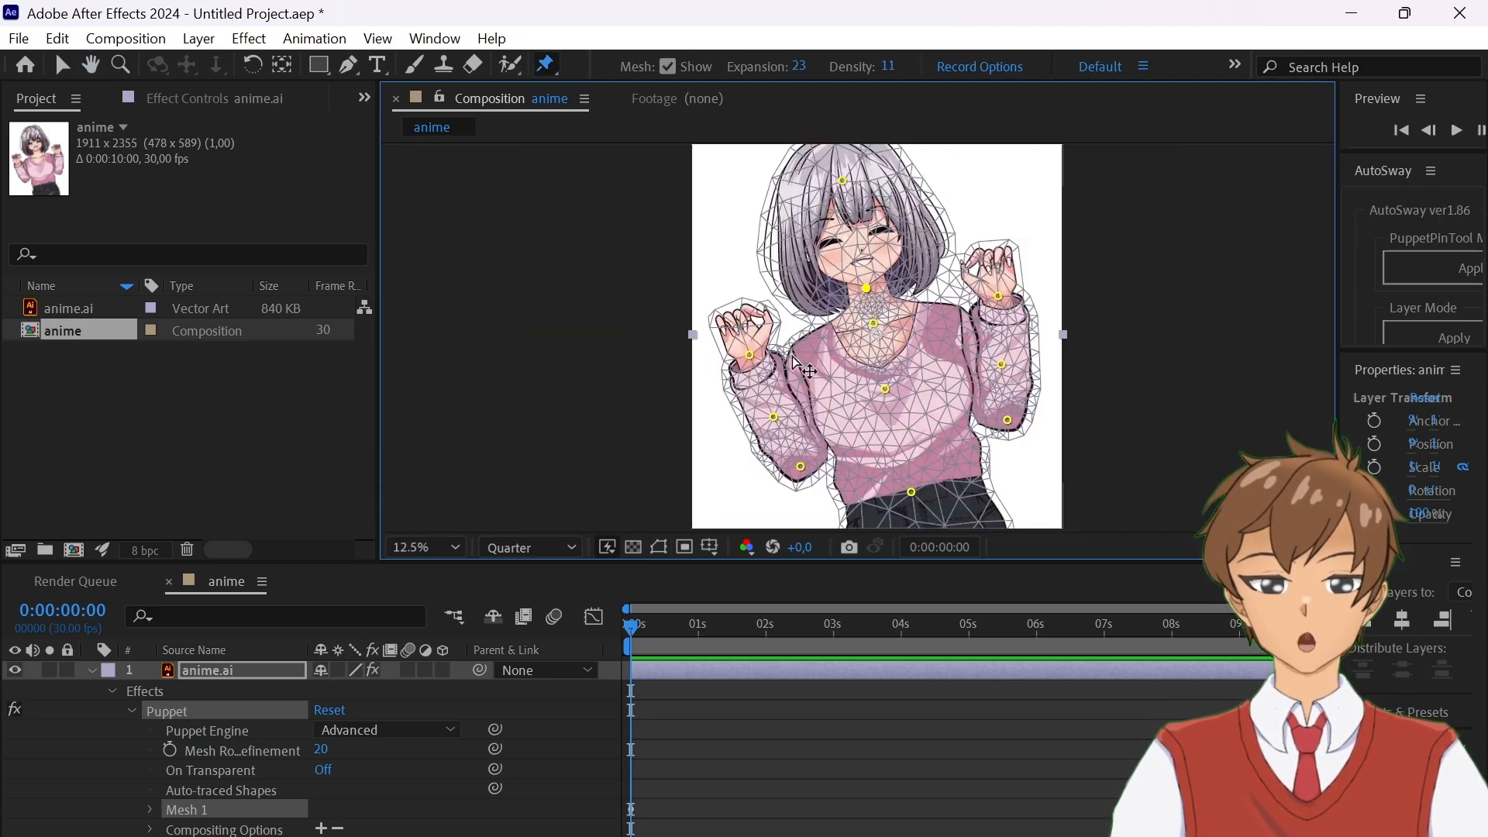
- Set the puppet mesh Expansion to 10
scroll(845, 252, "up", 1)
left_click(800, 68)
type("10")
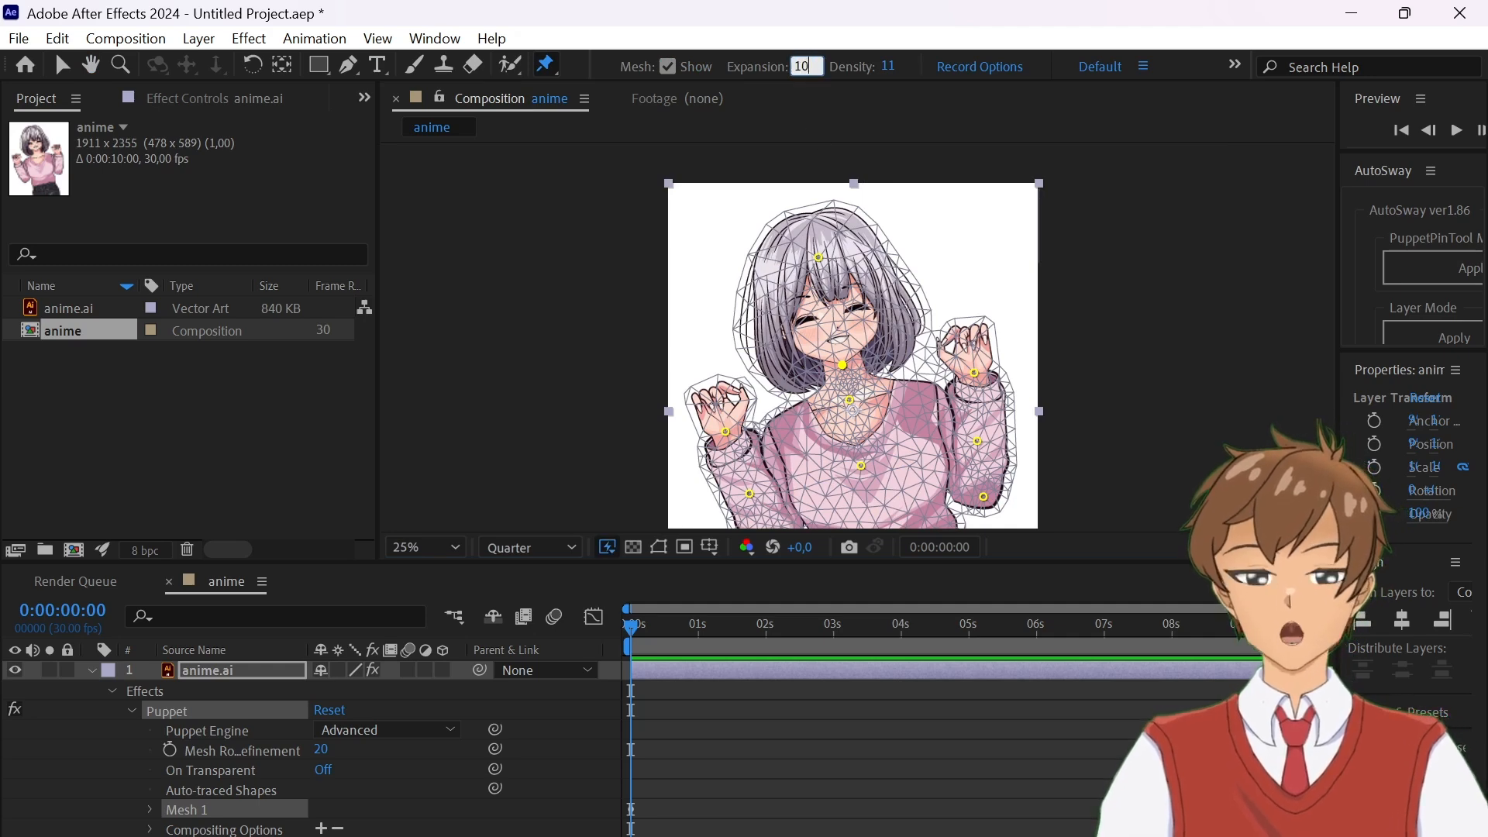
left_click(1136, 292)
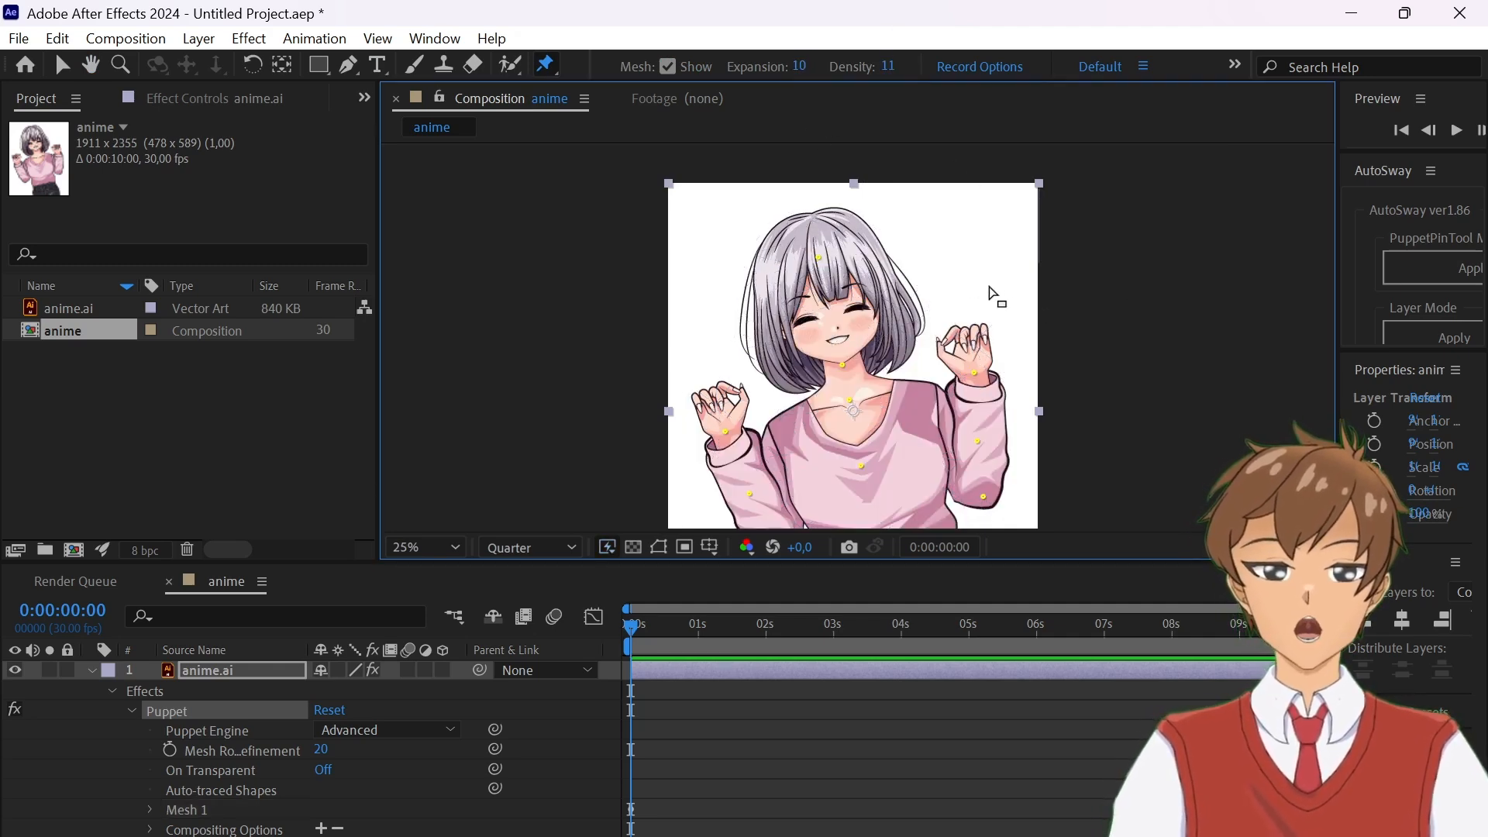
- Try to set the puppet mesh Density to 10
key("period")
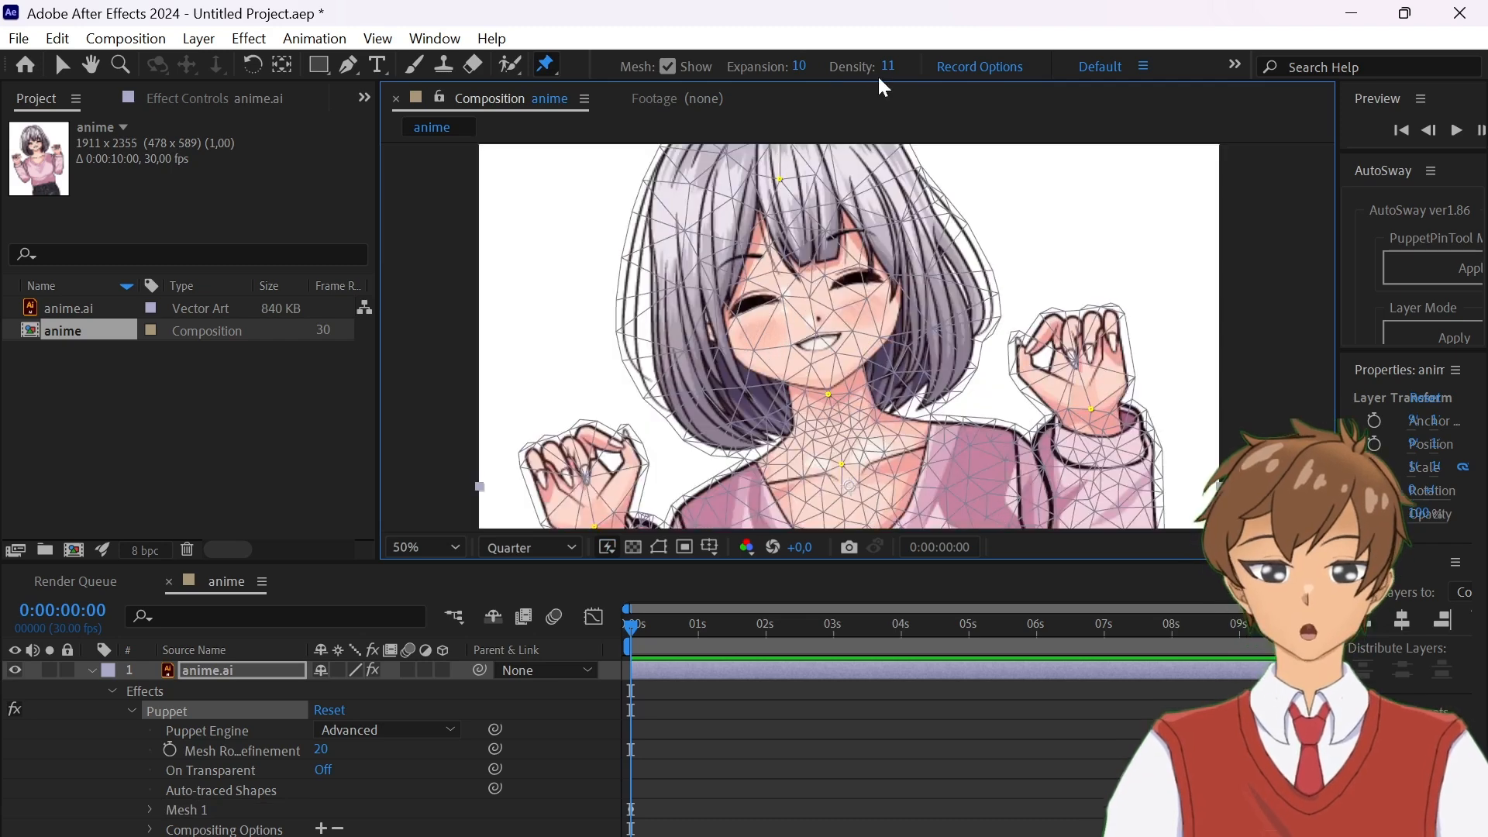
left_click(889, 66)
type("10")
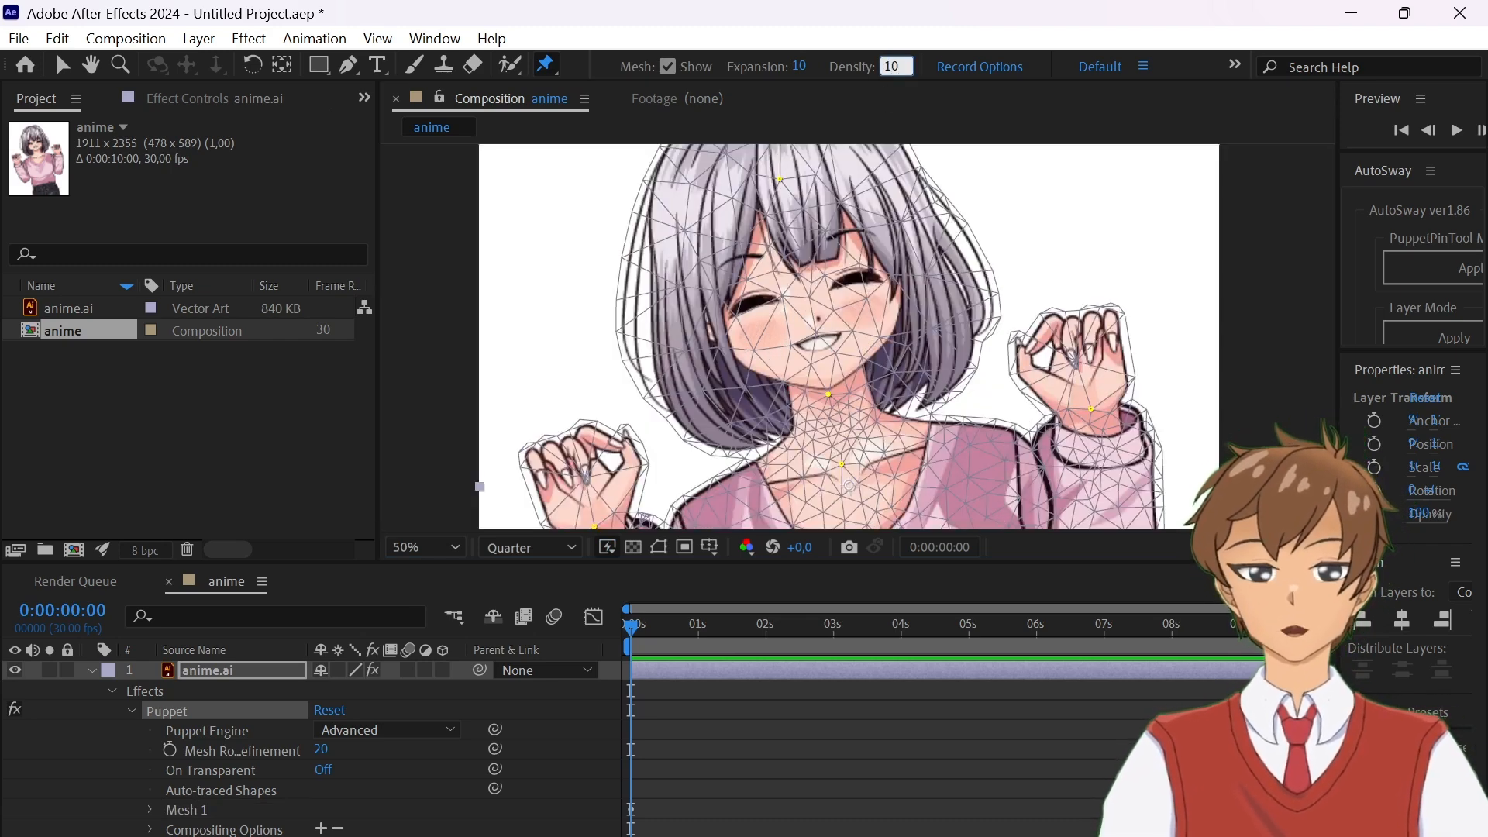
left_click(1257, 280)
scroll(782, 277, "down", 2)
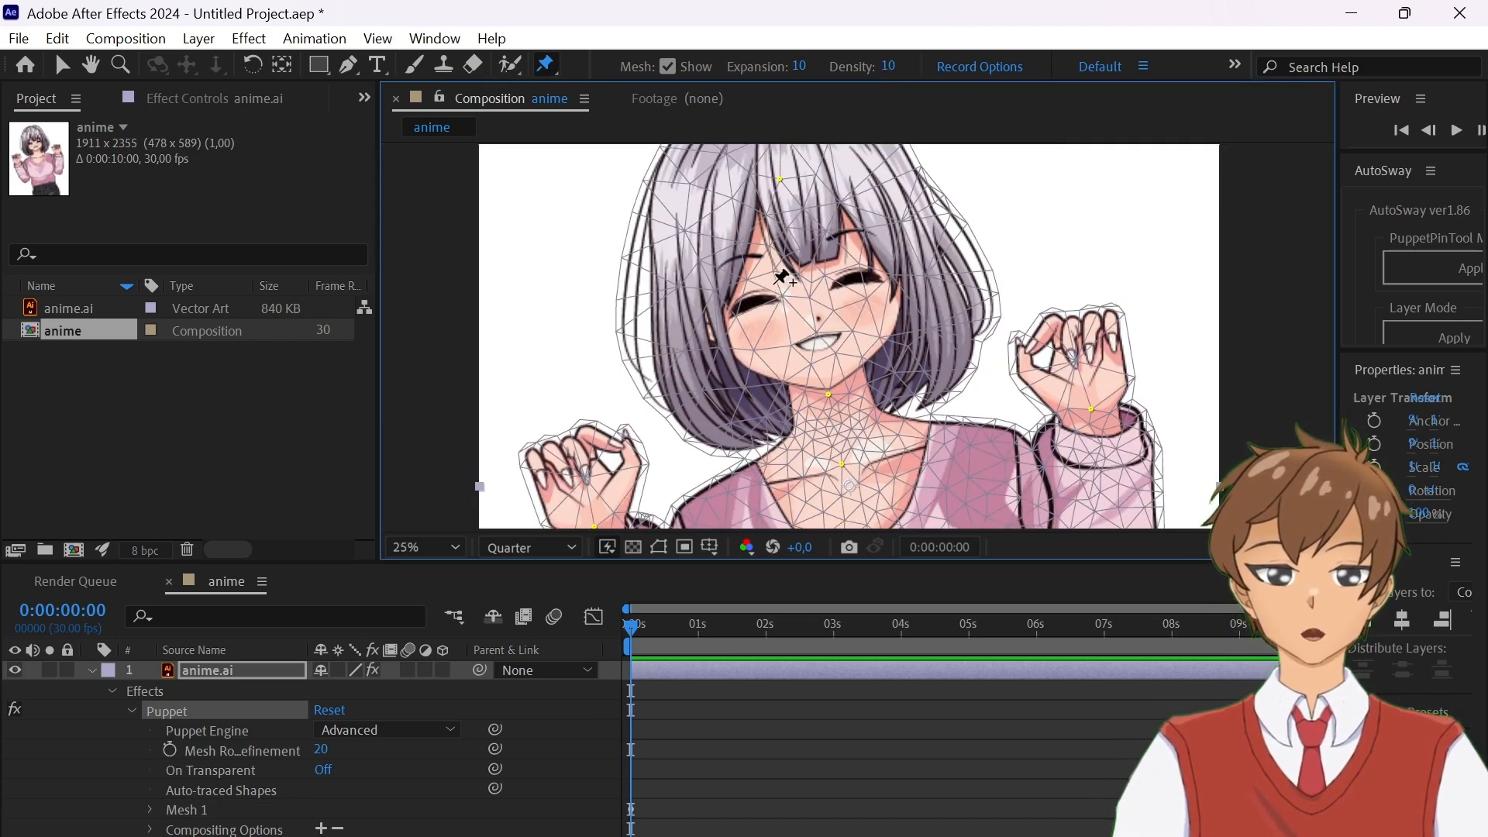
- Collapse the anime.ai layer's Effects group, reveal only the layer's keyframed properties and review the puppet pin position keyframes
key("space")
left_click_drag(834, 243, 806, 224)
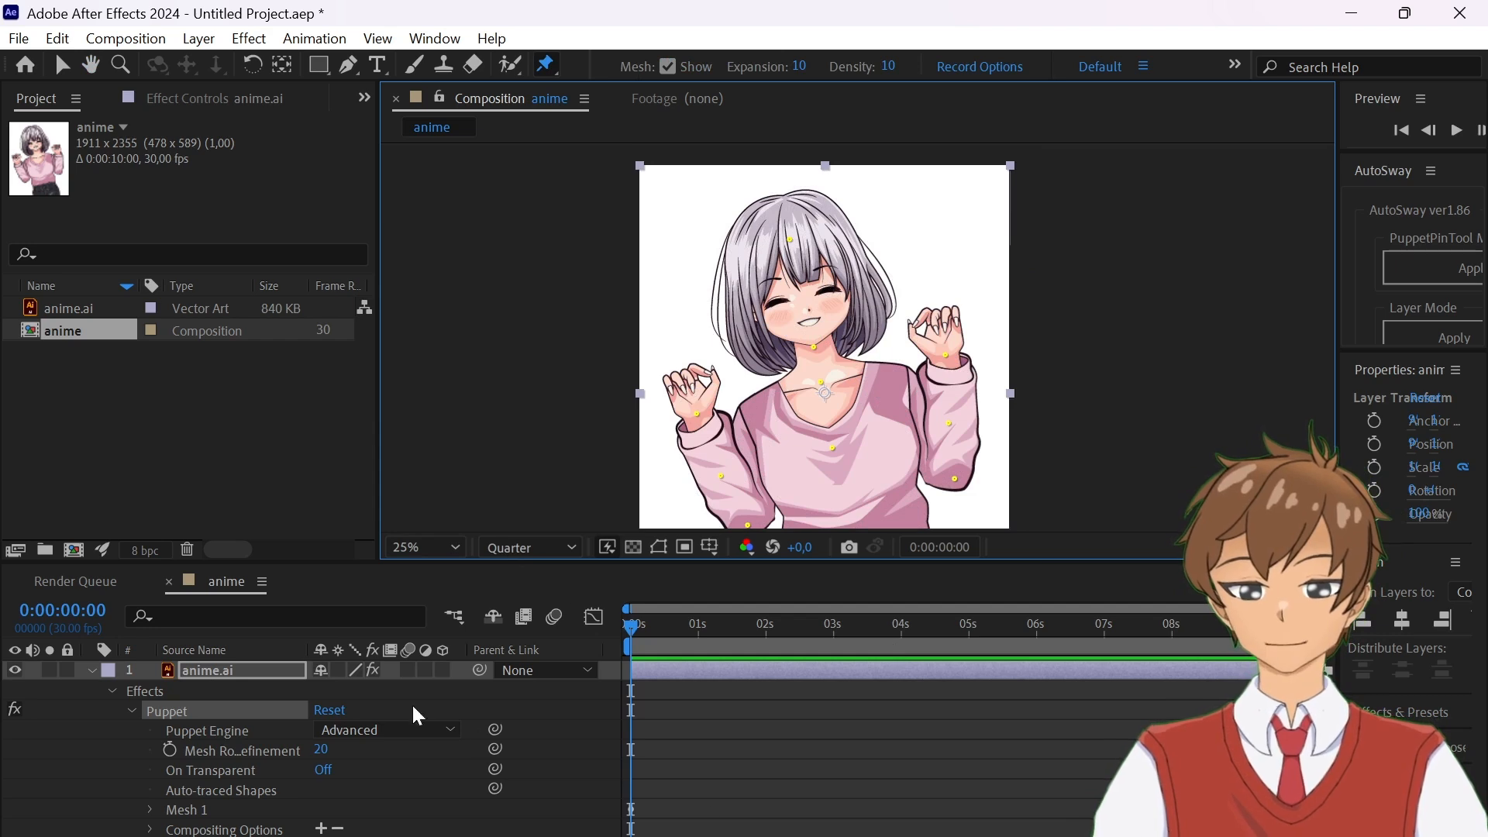
left_click(126, 714)
left_click(130, 711)
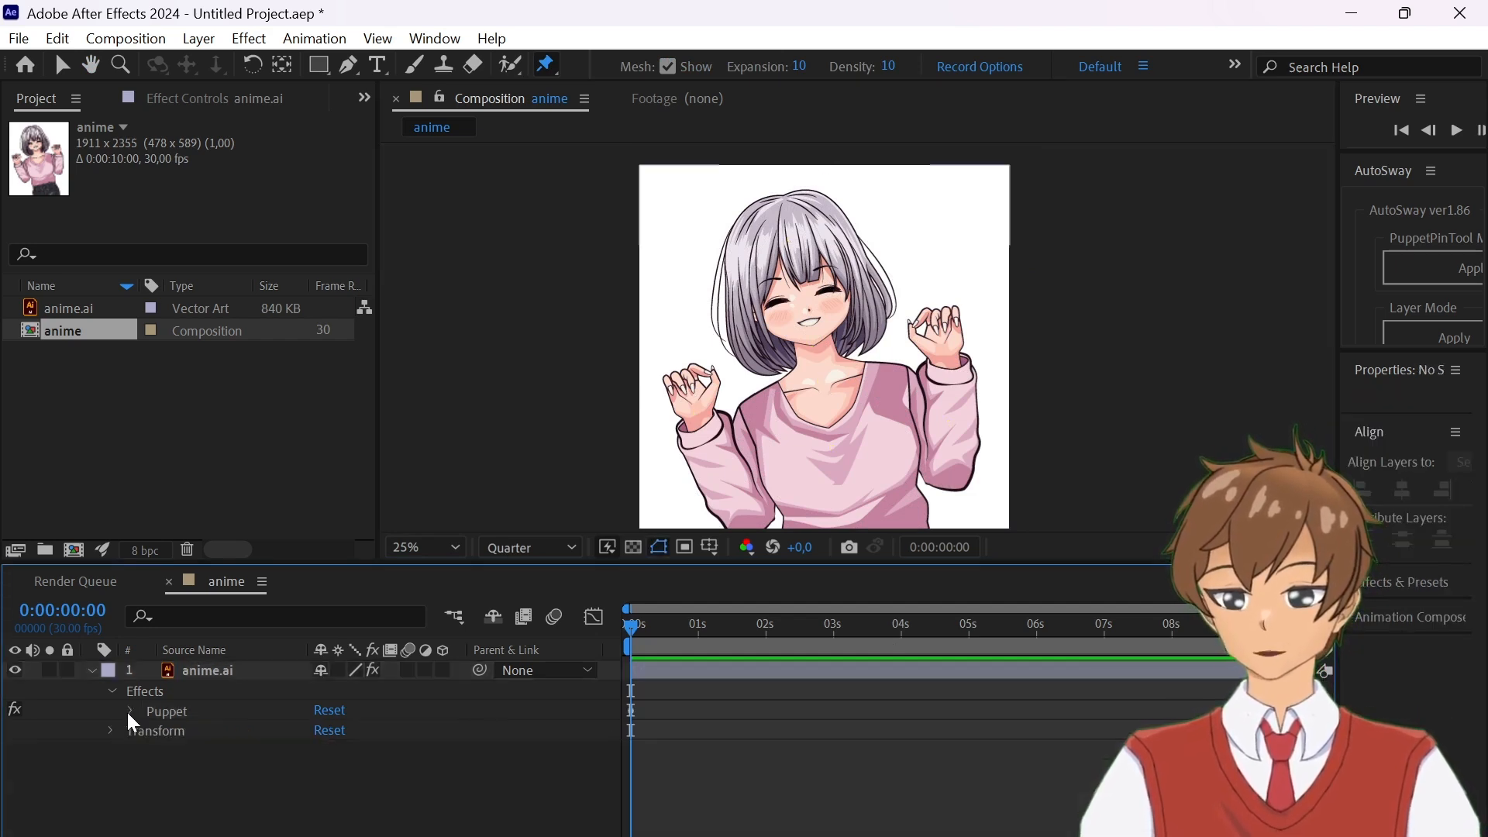
left_click(113, 692)
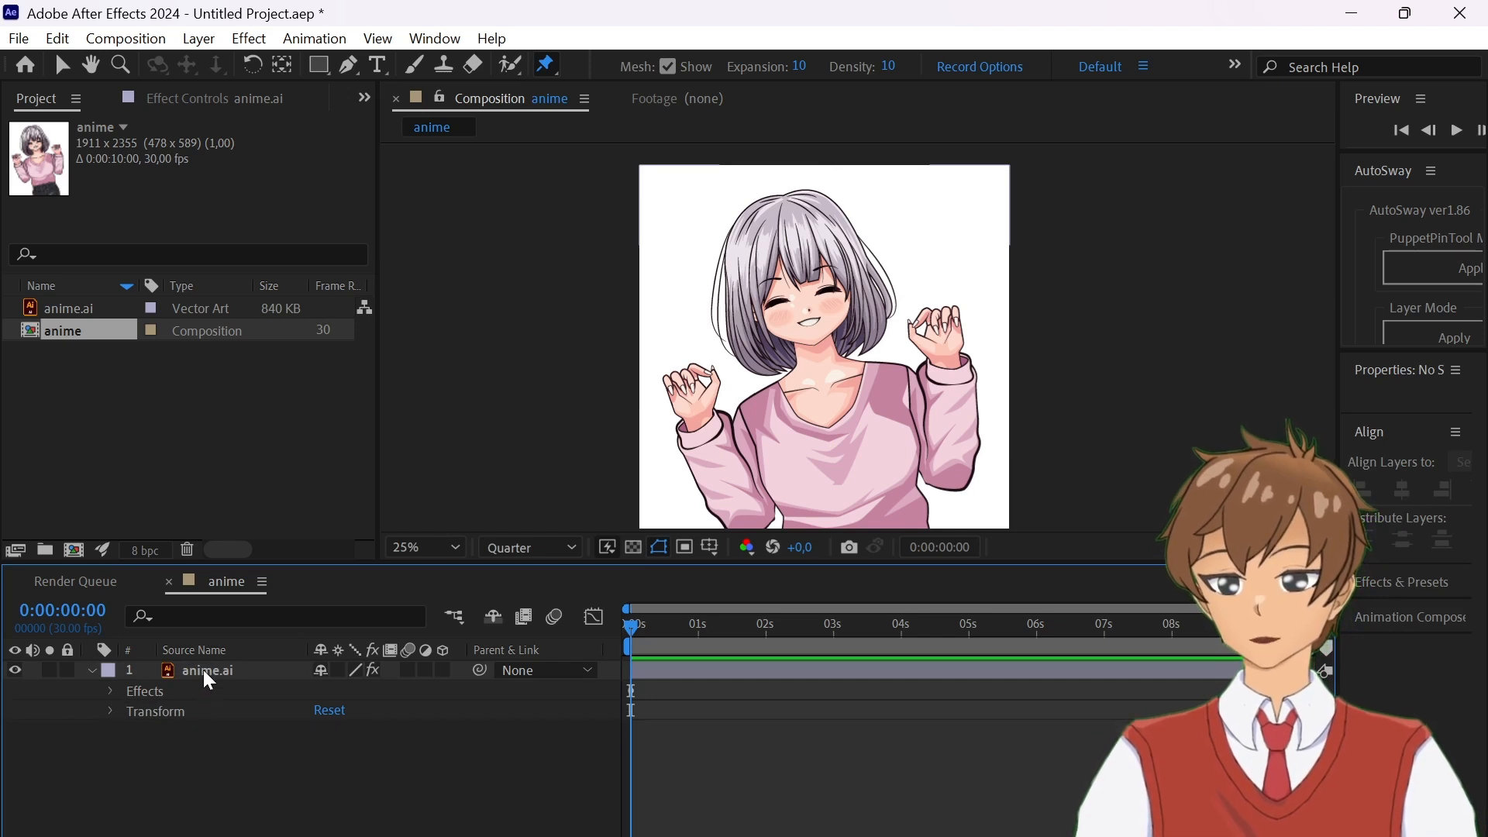
left_click(208, 671)
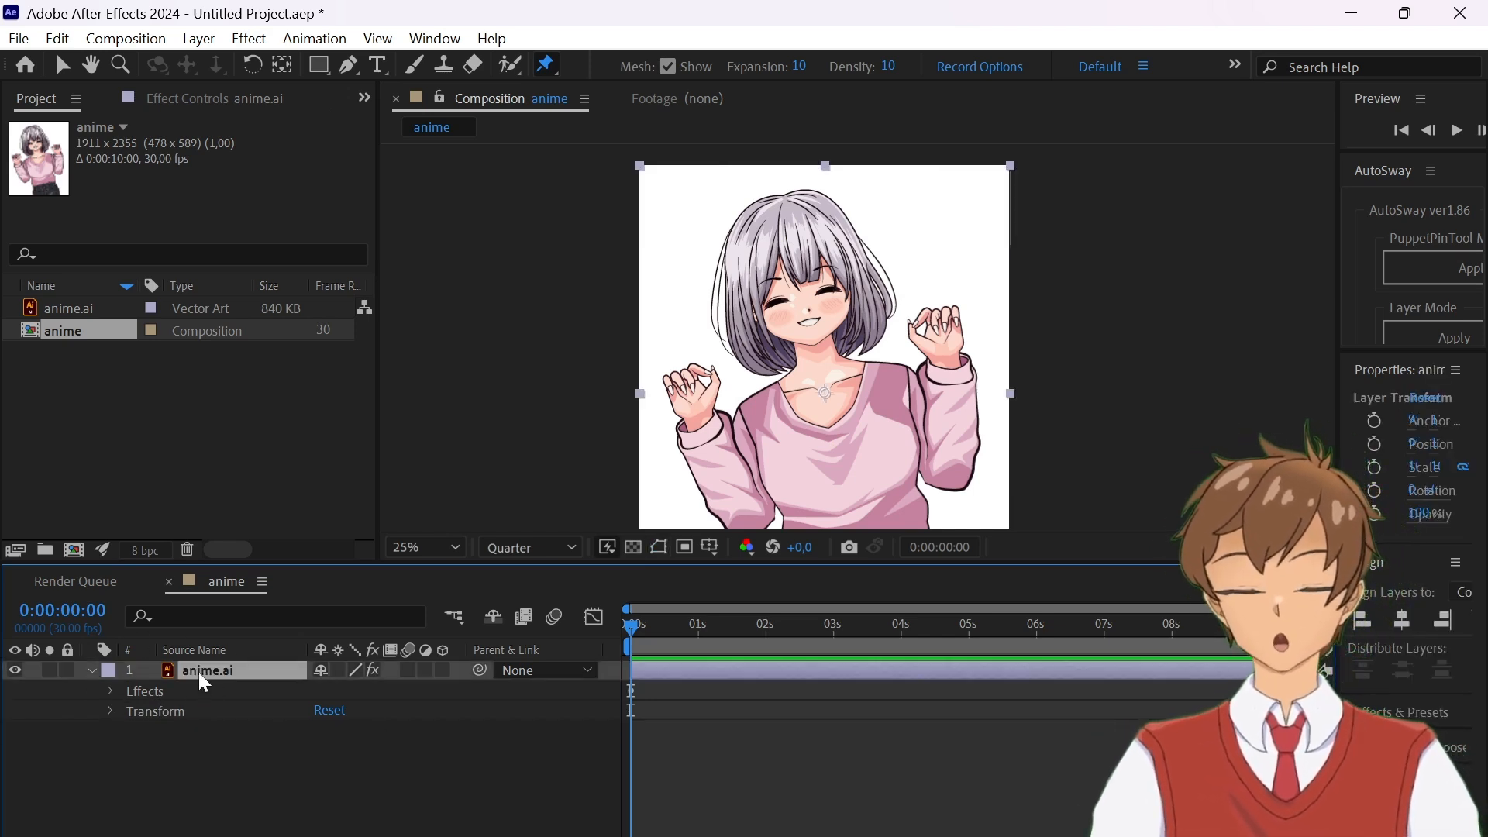
key("u")
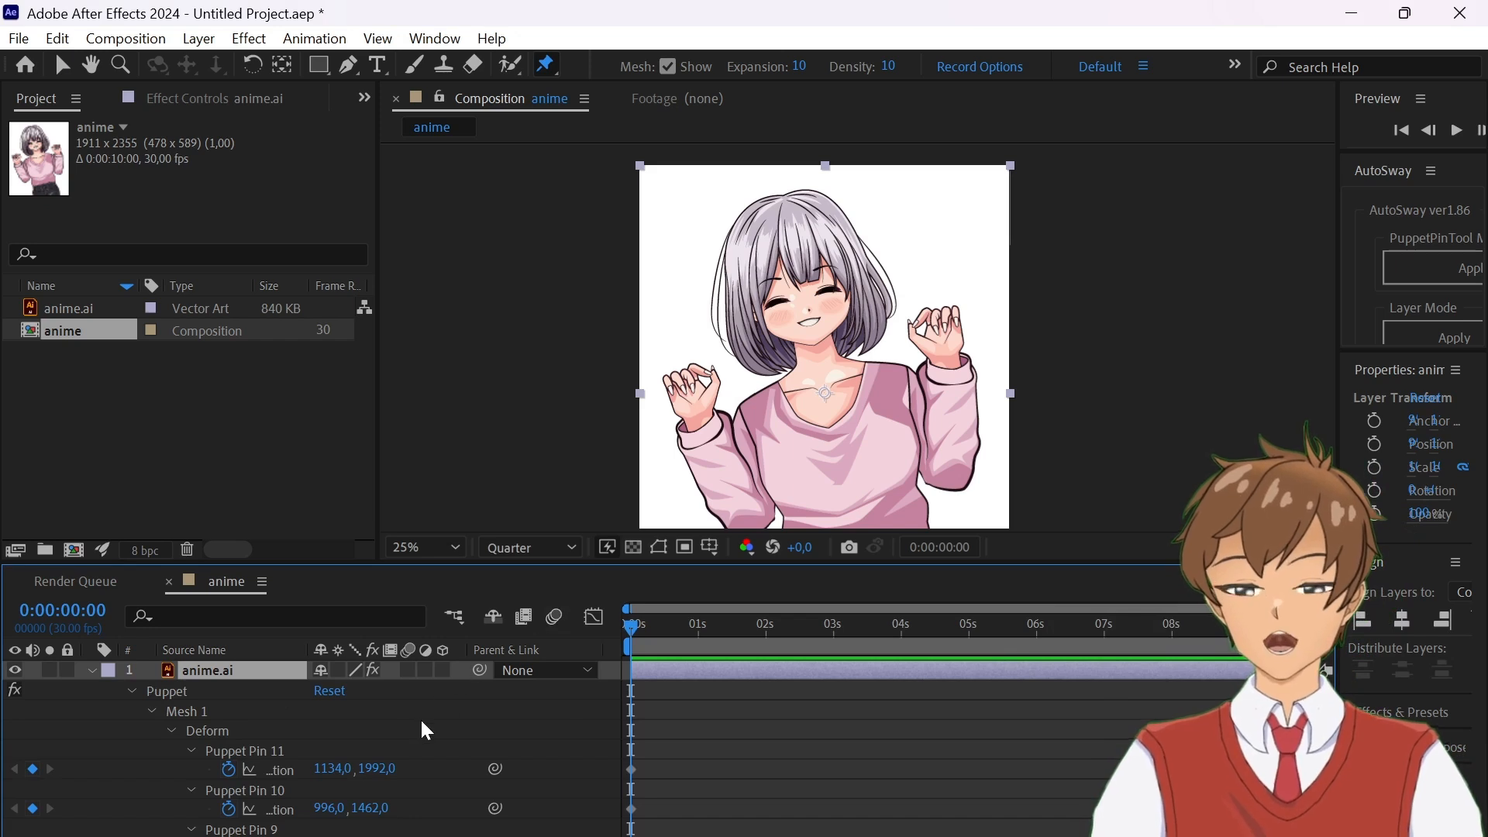
scroll(417, 740, "down", 1)
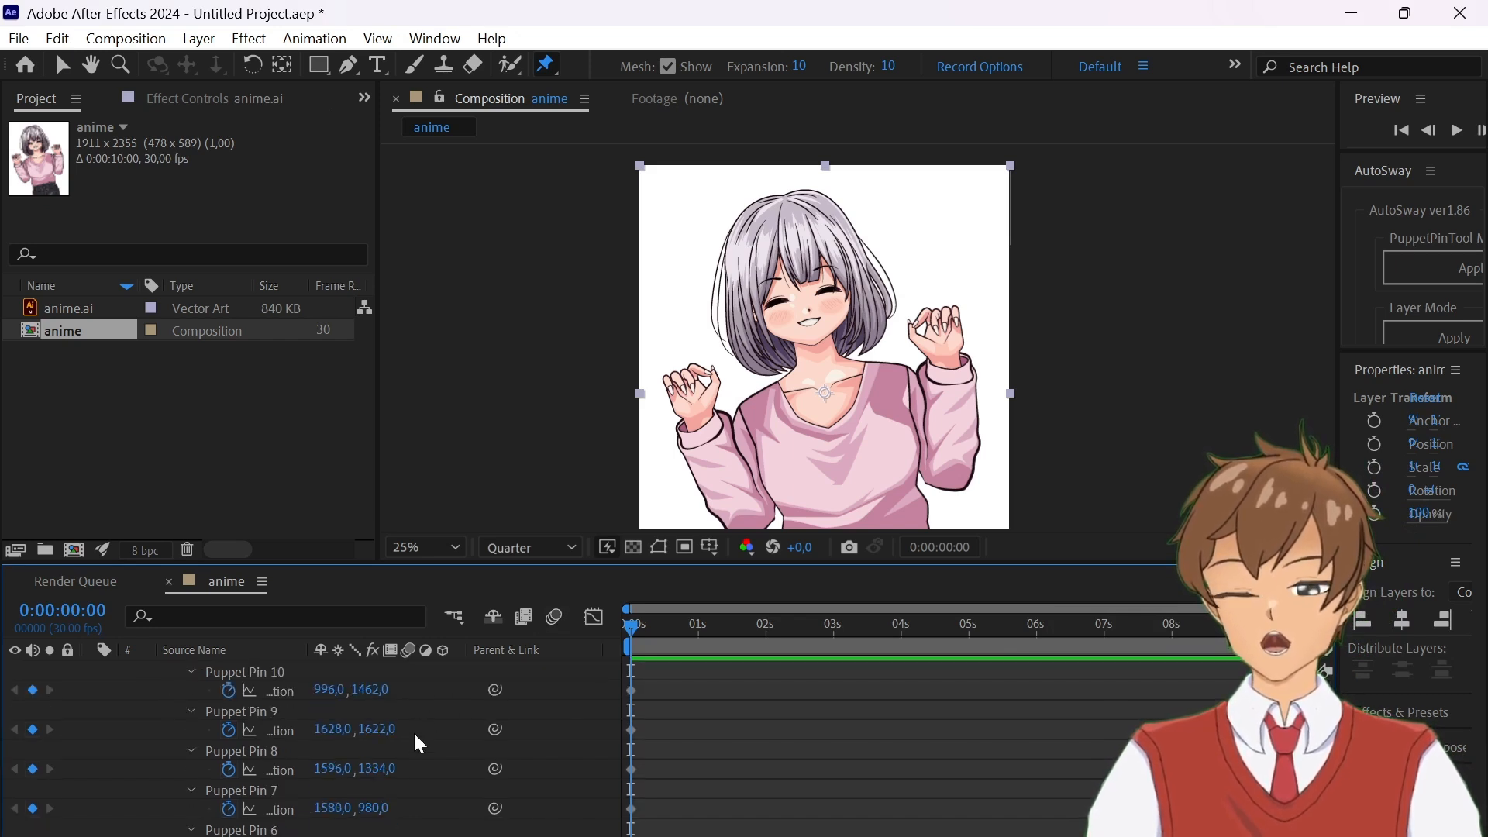
scroll(417, 744, "down", 5)
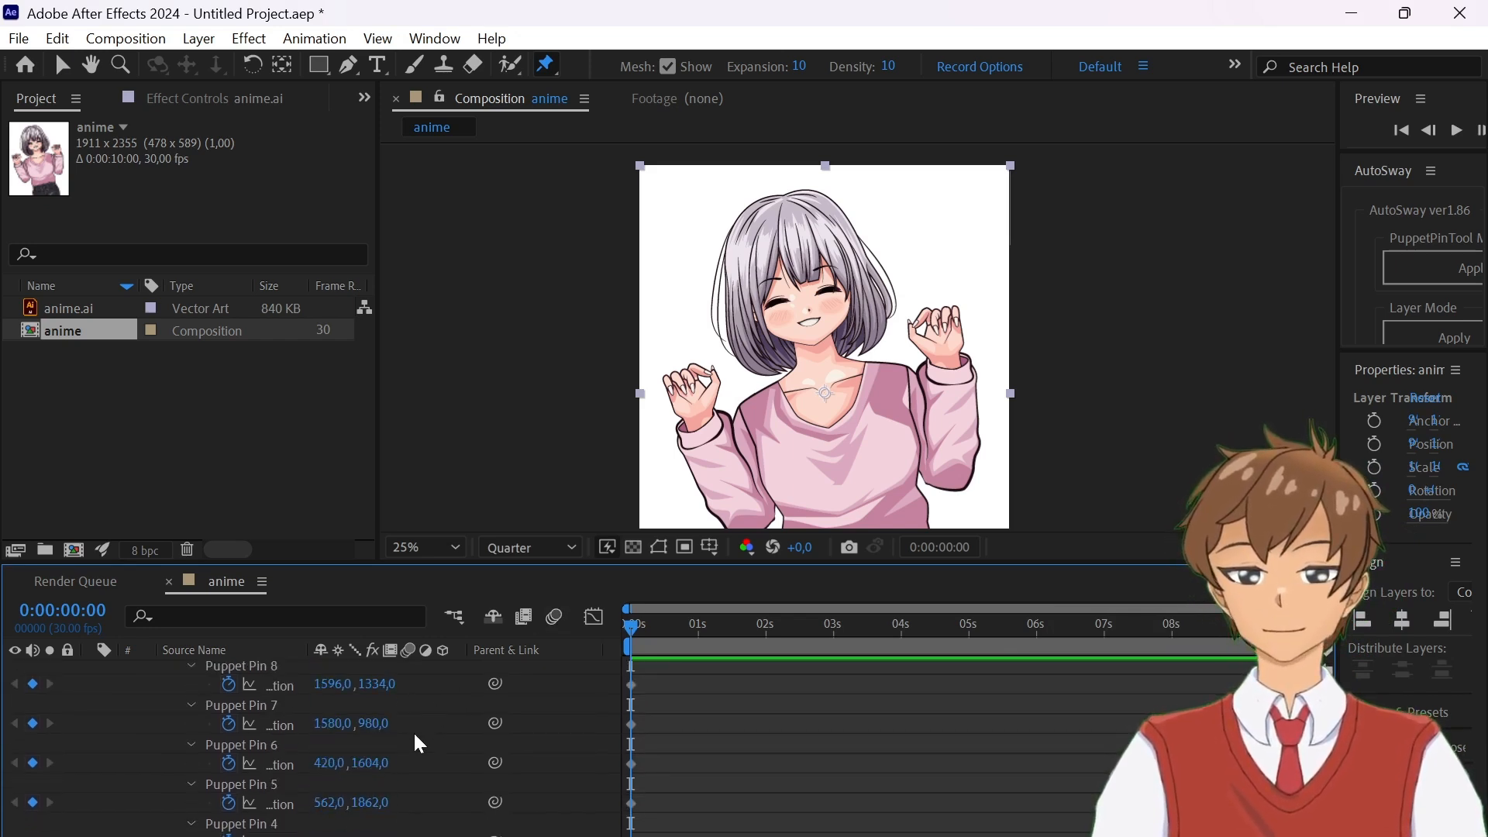
scroll(418, 744, "up", 5)
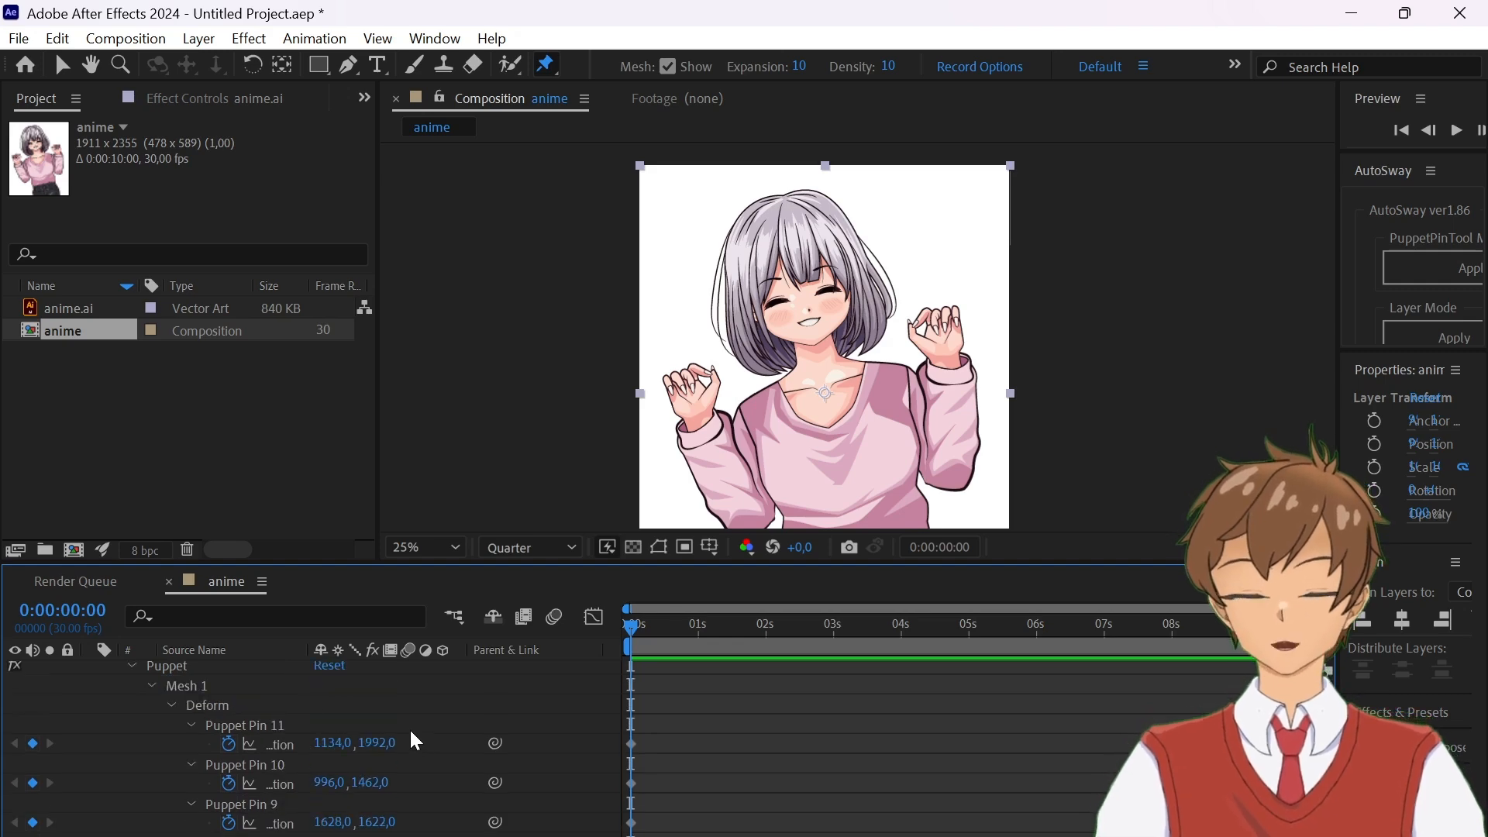
scroll(332, 756, "down", 5)
- Hide the puppet mesh and select the pin on the character's upper hair
key("period")
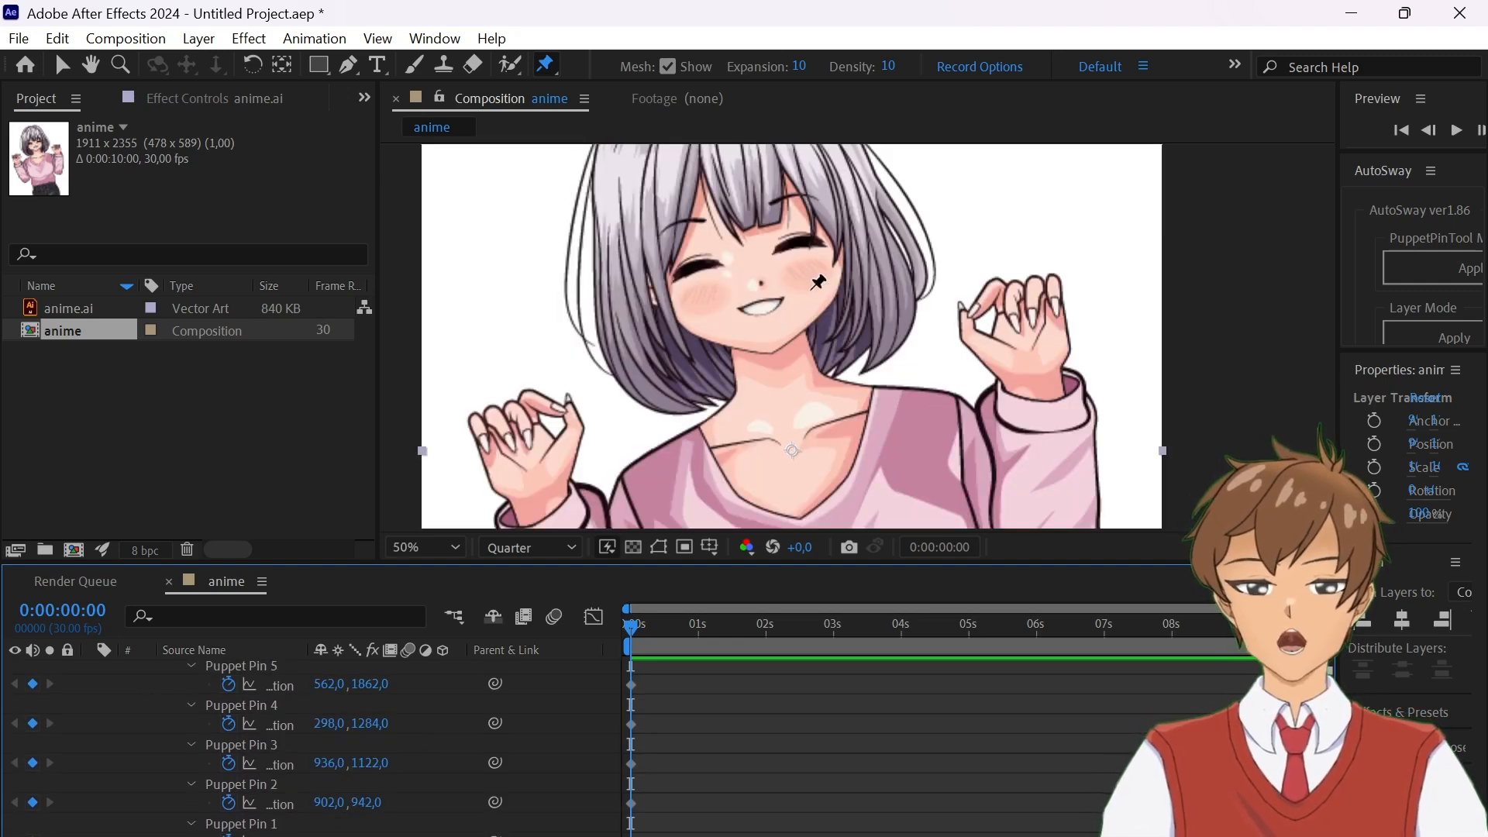
left_click_drag(817, 316, 855, 440)
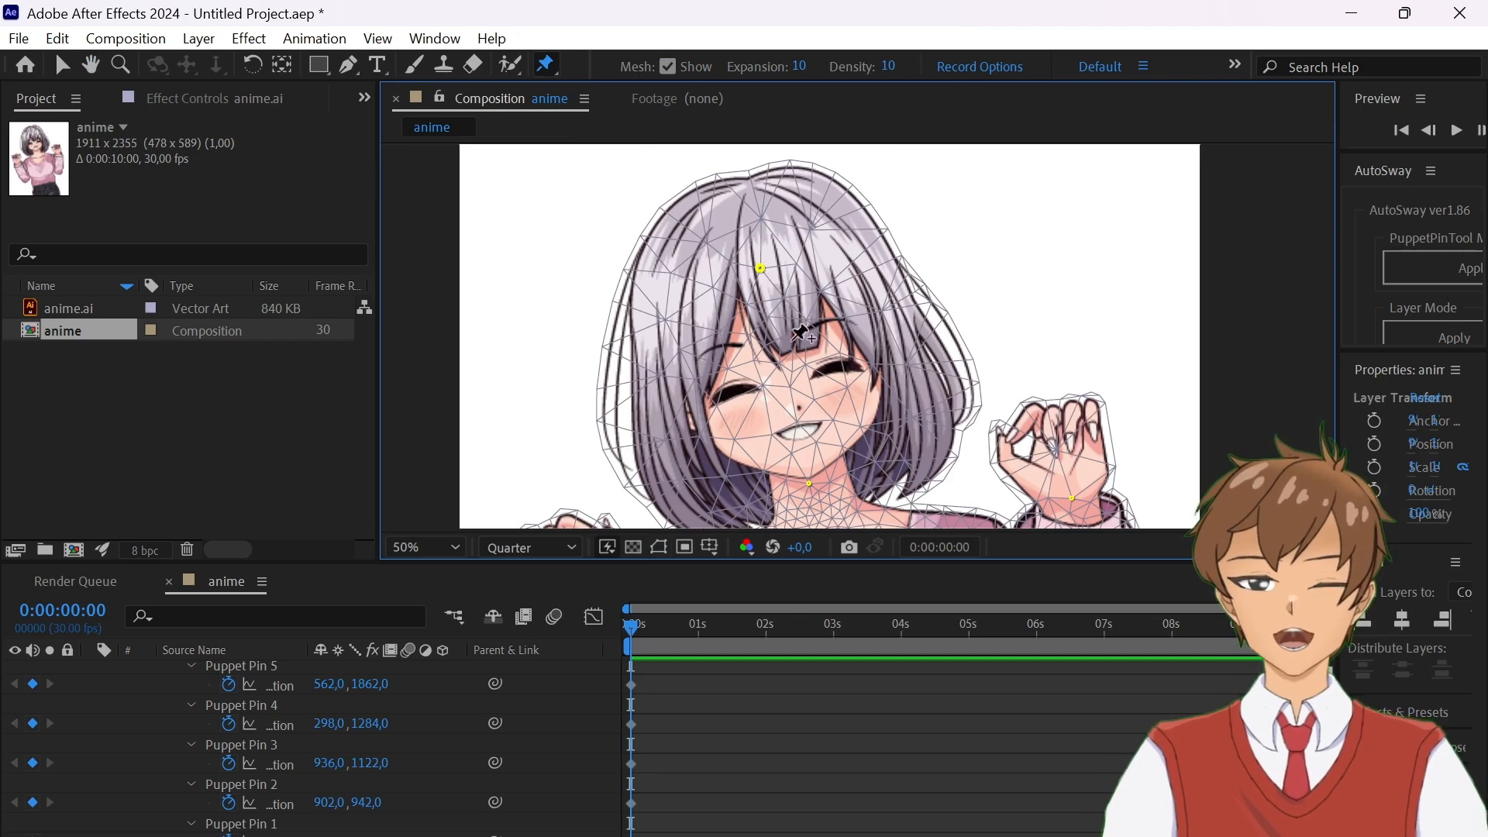
left_click(667, 66)
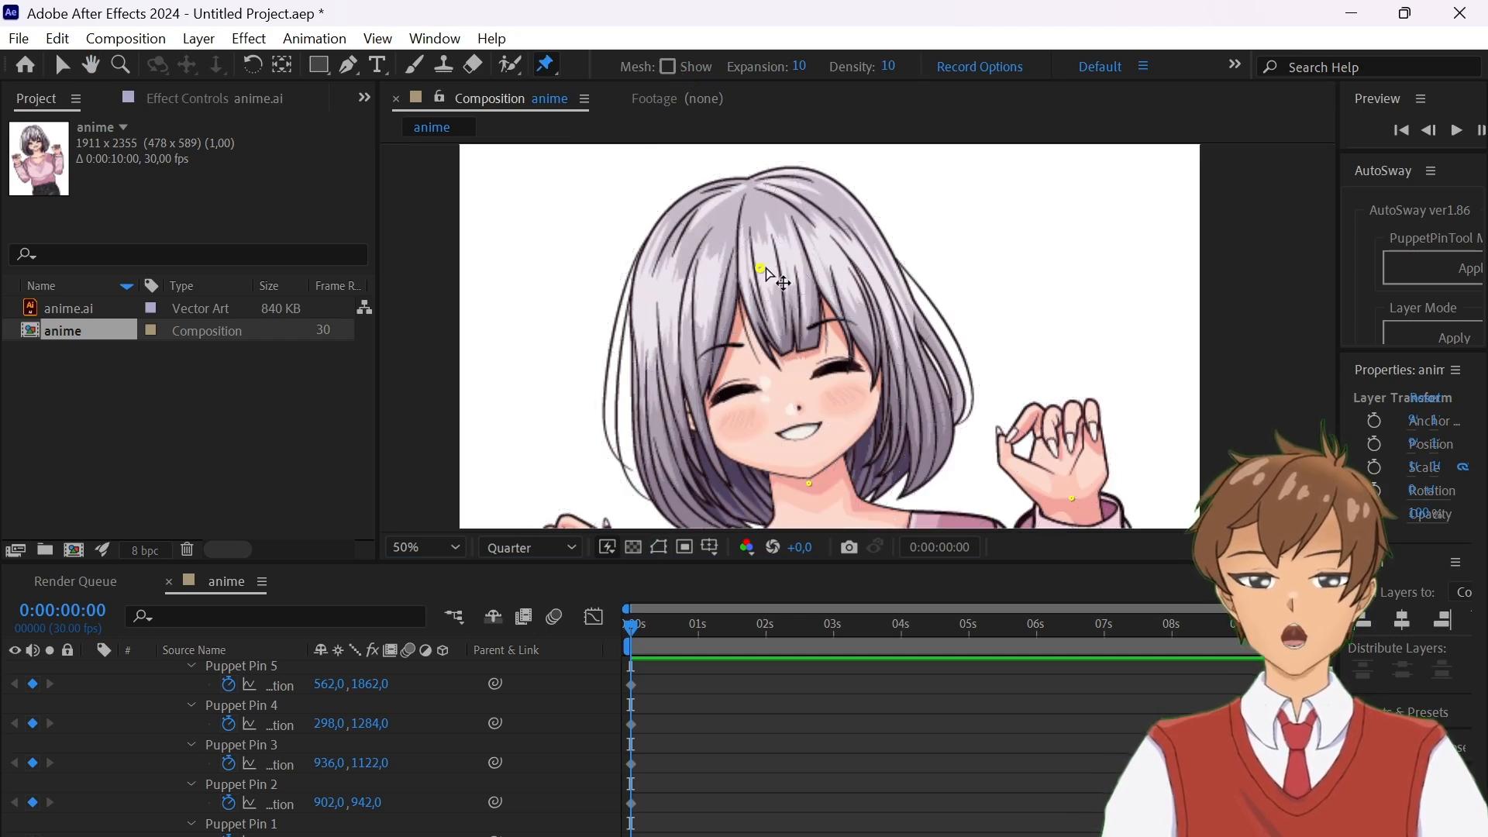
left_click(760, 271)
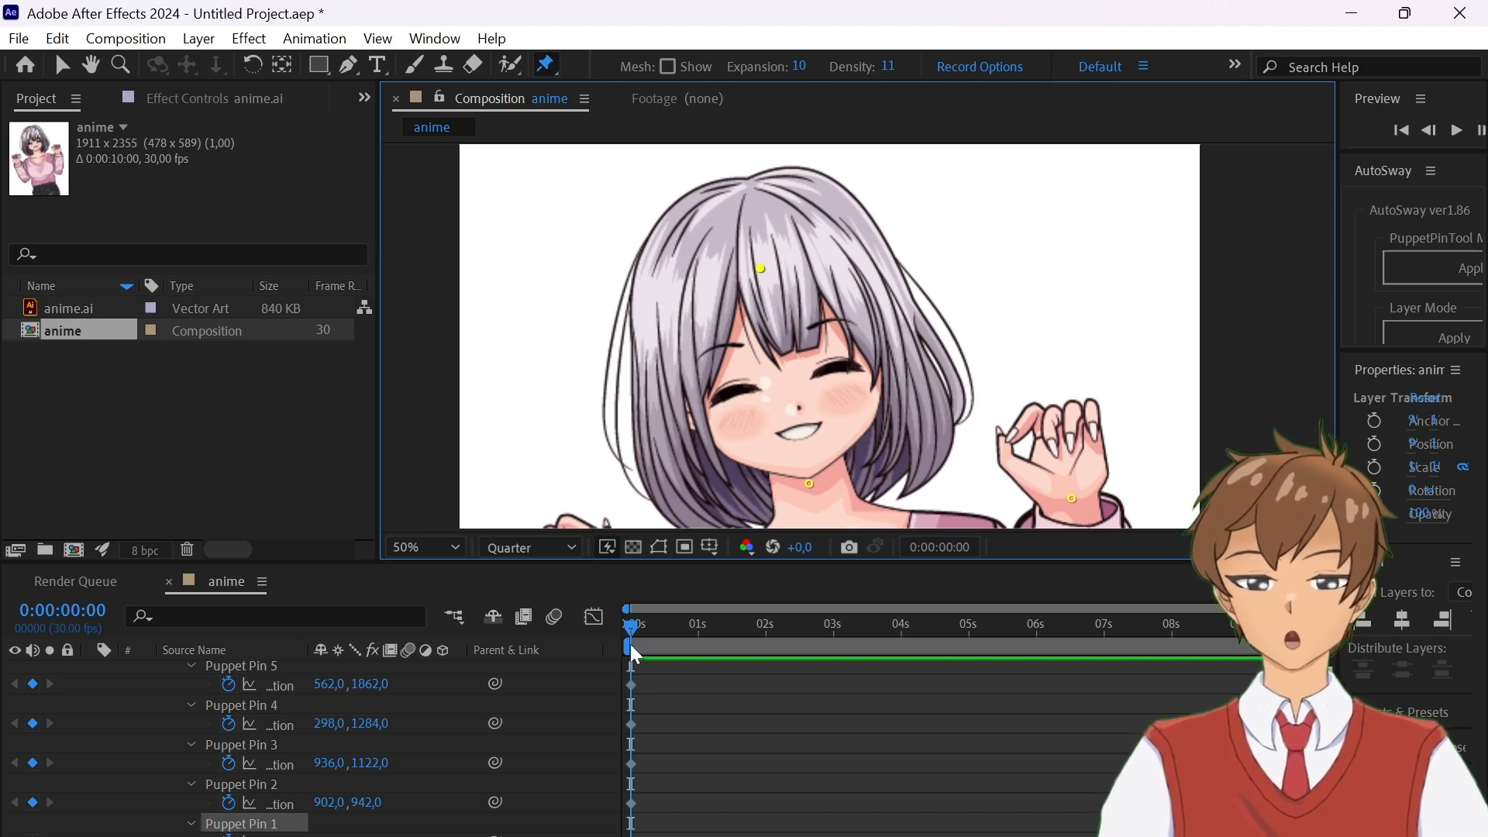
- Move all the puppet pin position keyframes to the 1-second mark and return the playhead to the first frame
scroll(666, 719, "up", 10)
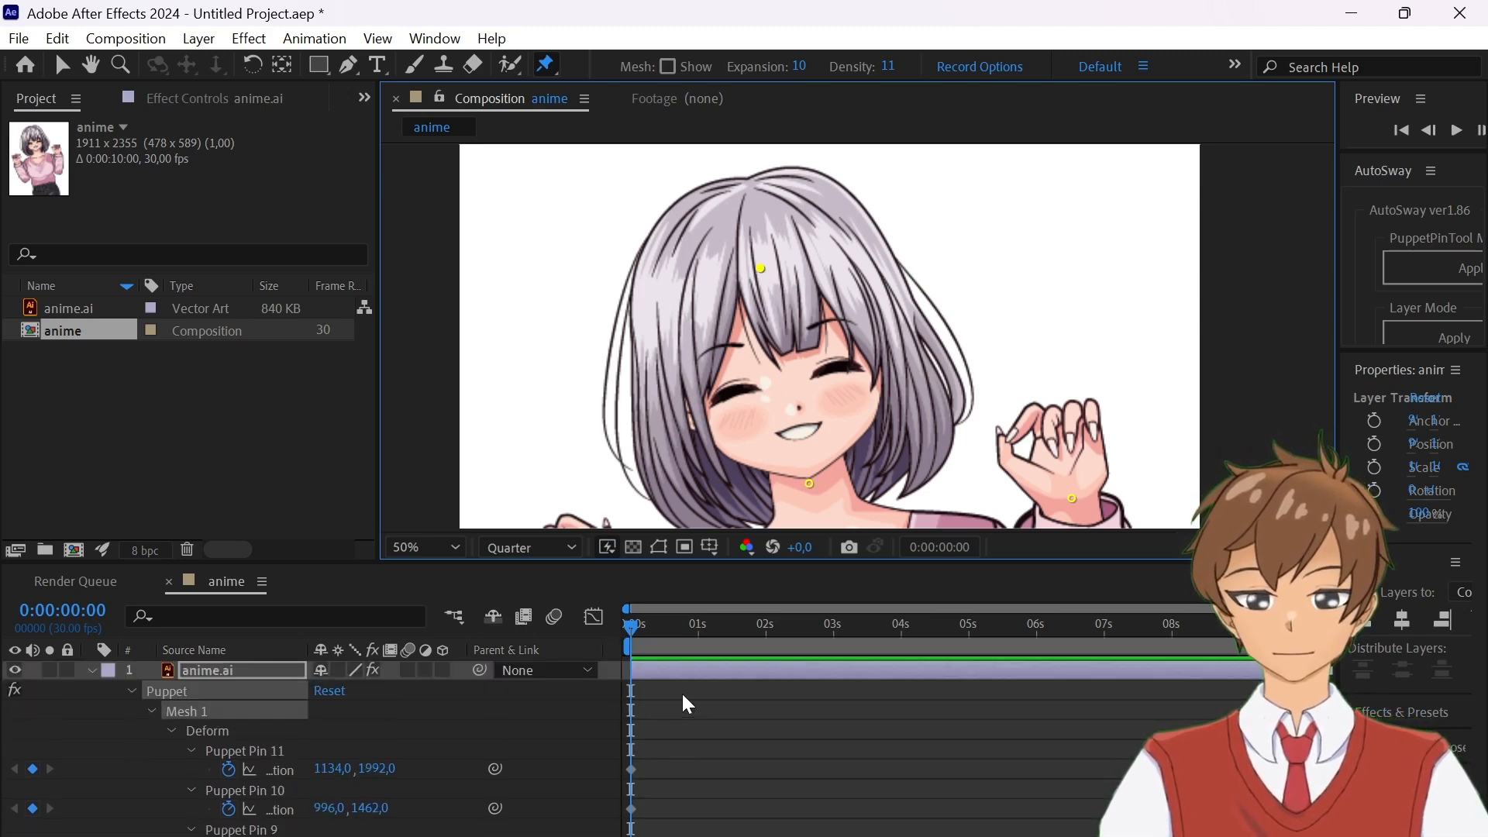
mouse_move(681, 693)
left_mouse_down()
mouse_move(632, 836)
mouse_move(624, 667)
mouse_move(695, 679)
left_mouse_up()
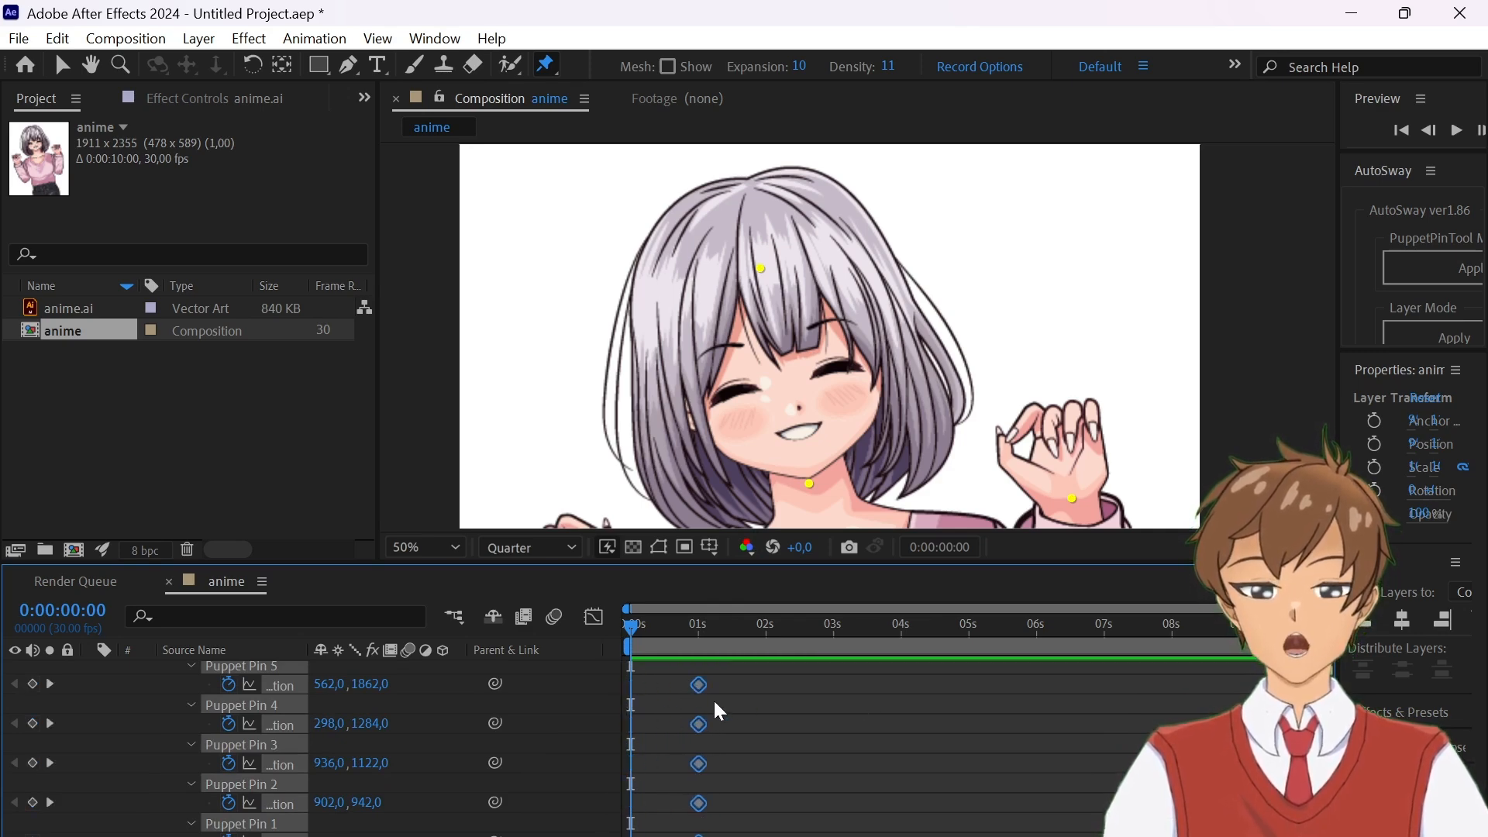
left_click(656, 682)
left_click(640, 625)
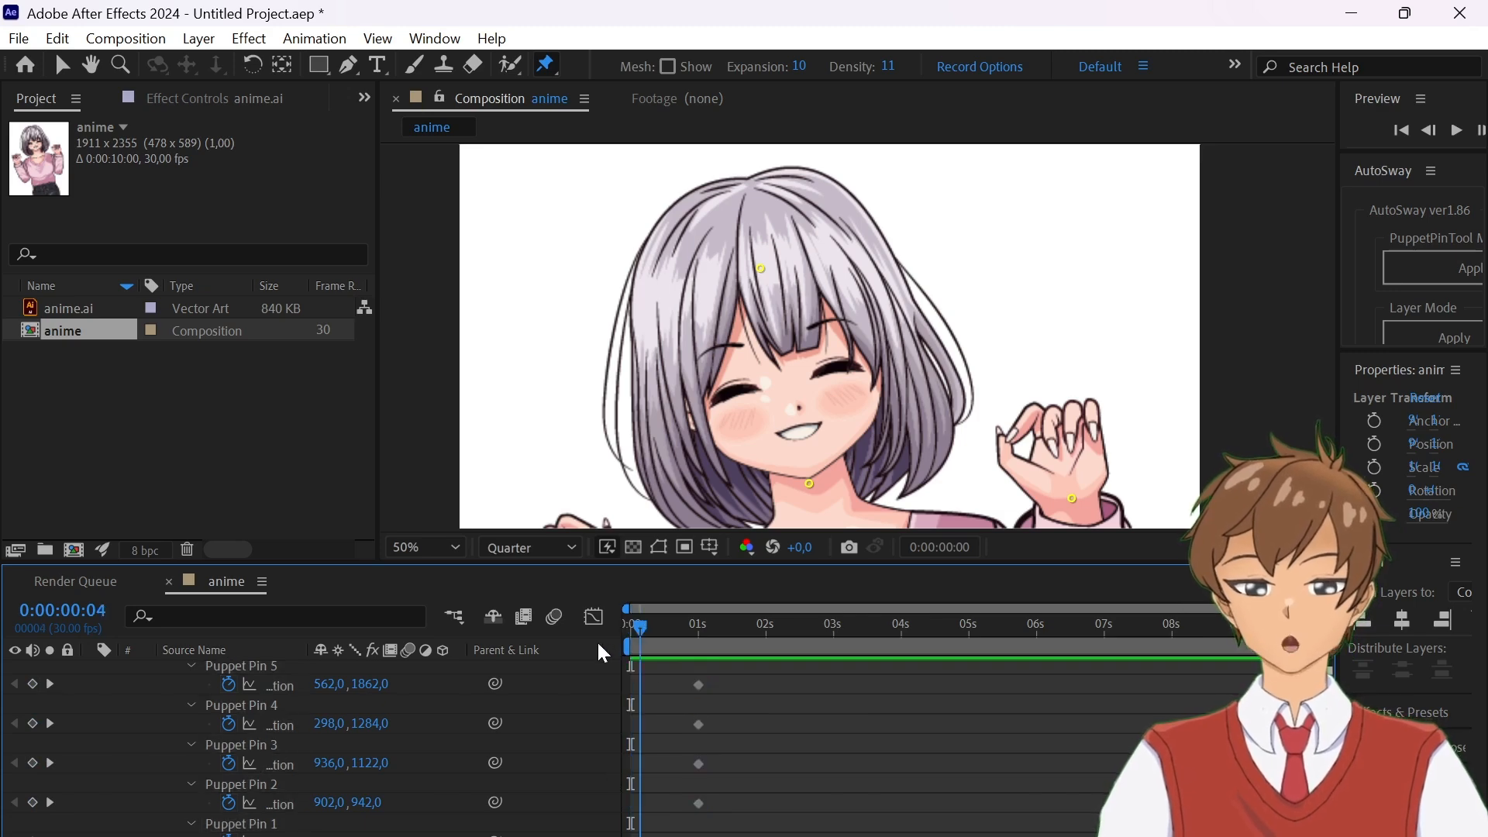
key("Home")
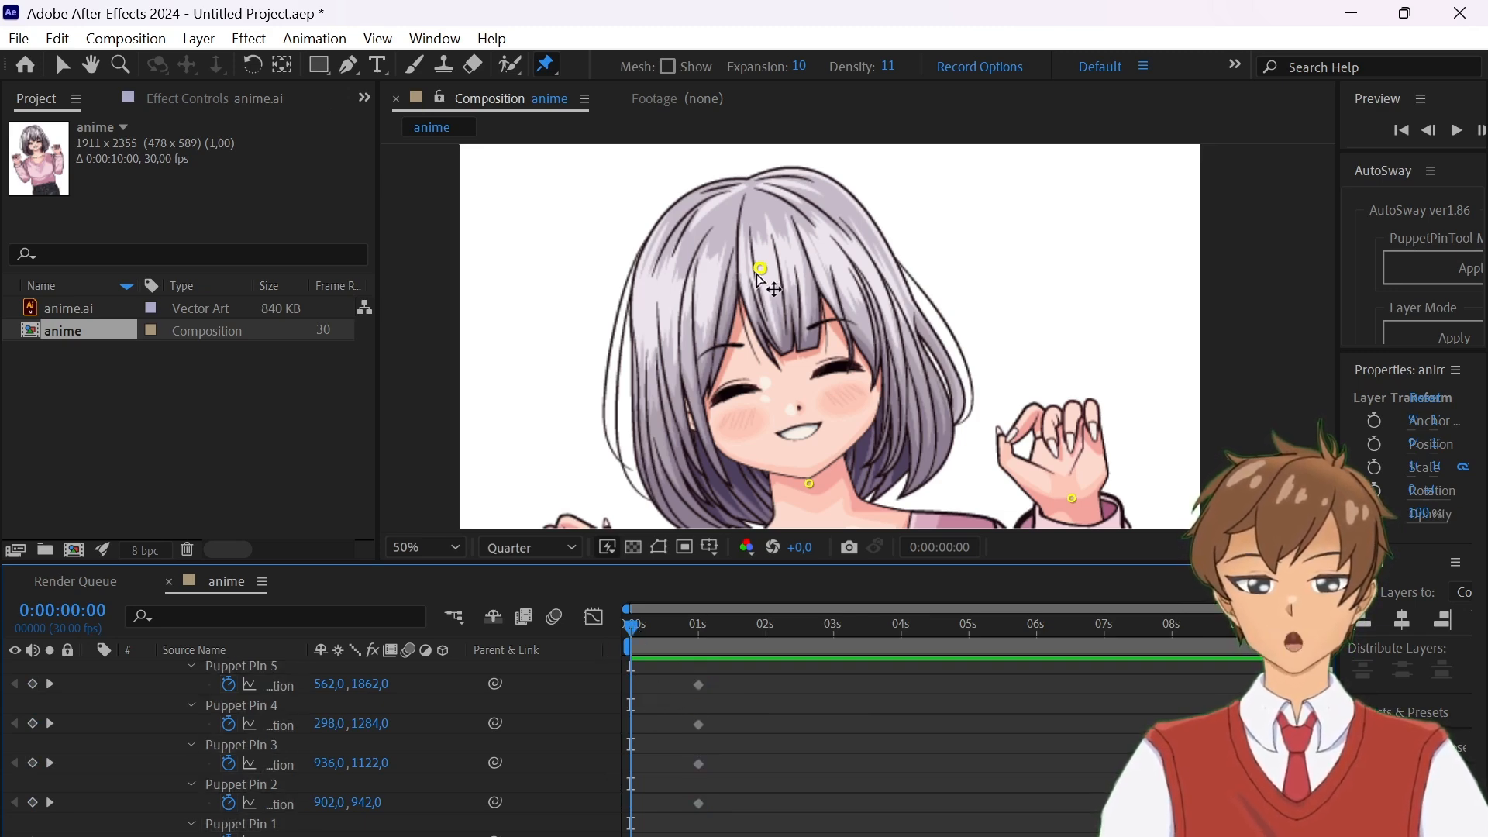
- At the first frame, shift the upper hair pin slightly to the right so the head tilts
left_click(761, 269)
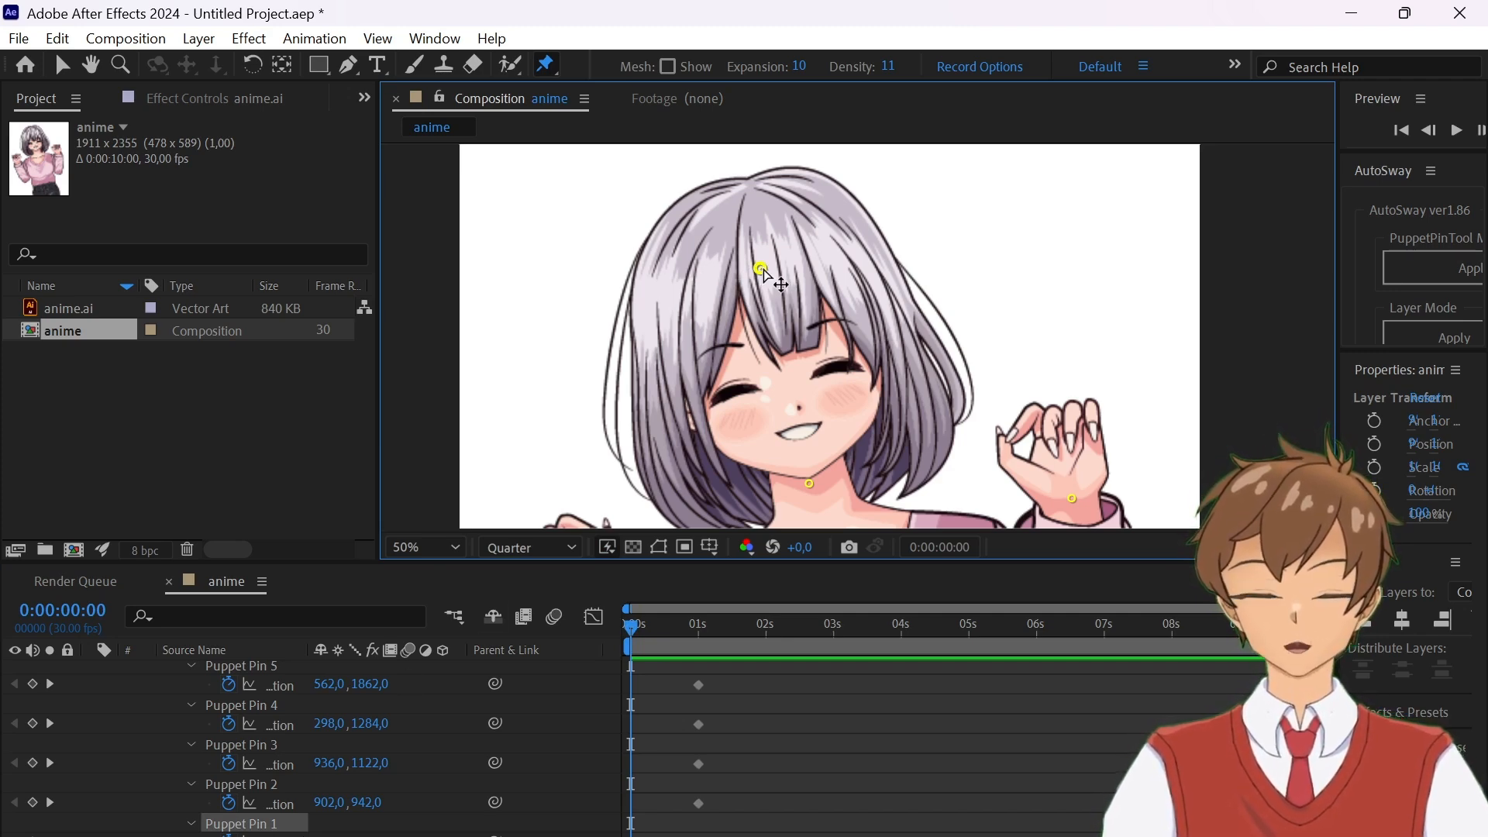
left_click_drag(767, 269, 769, 269)
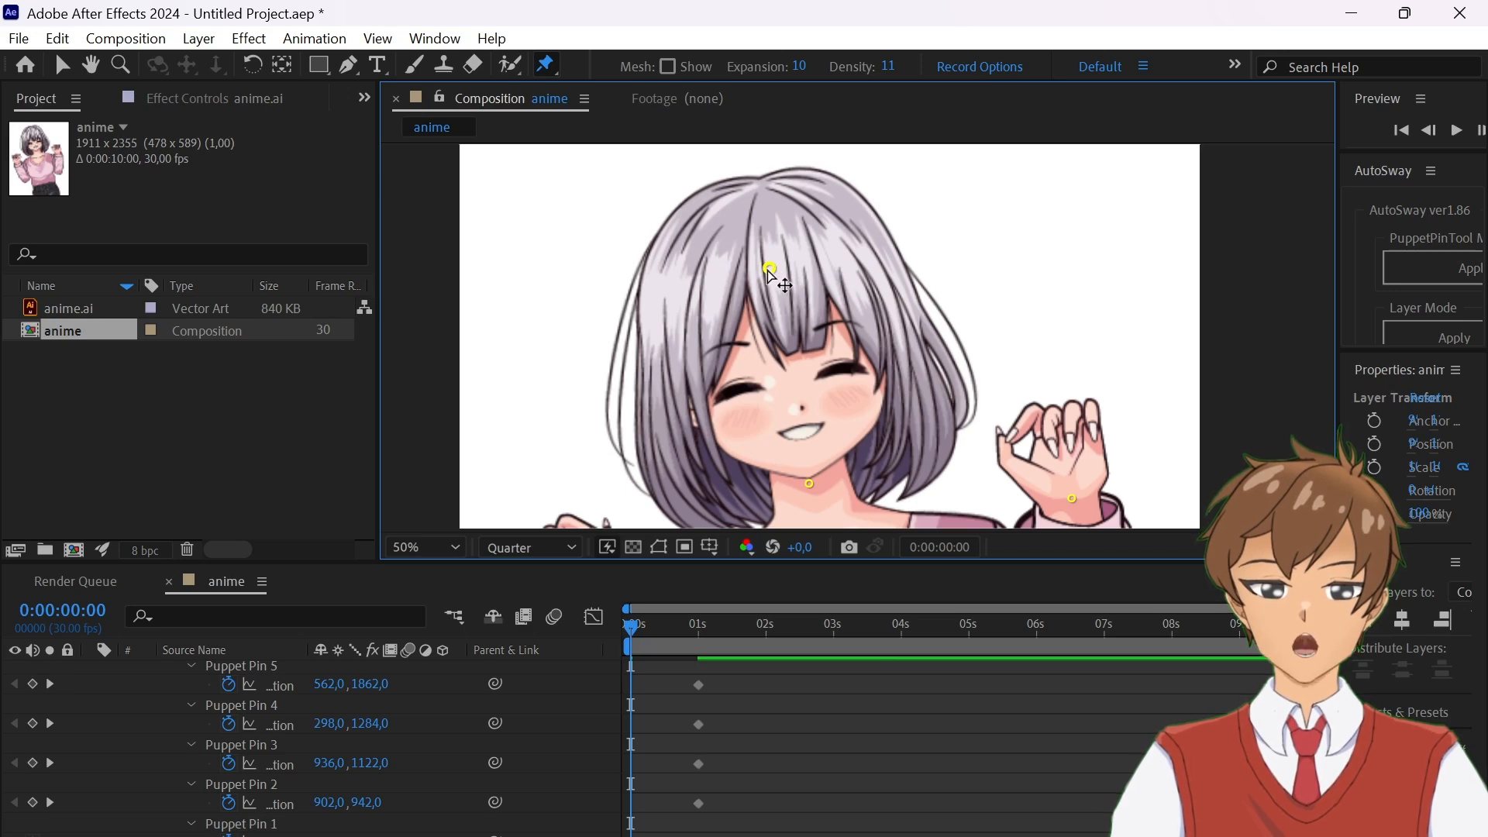
left_click_drag(768, 268, 781, 268)
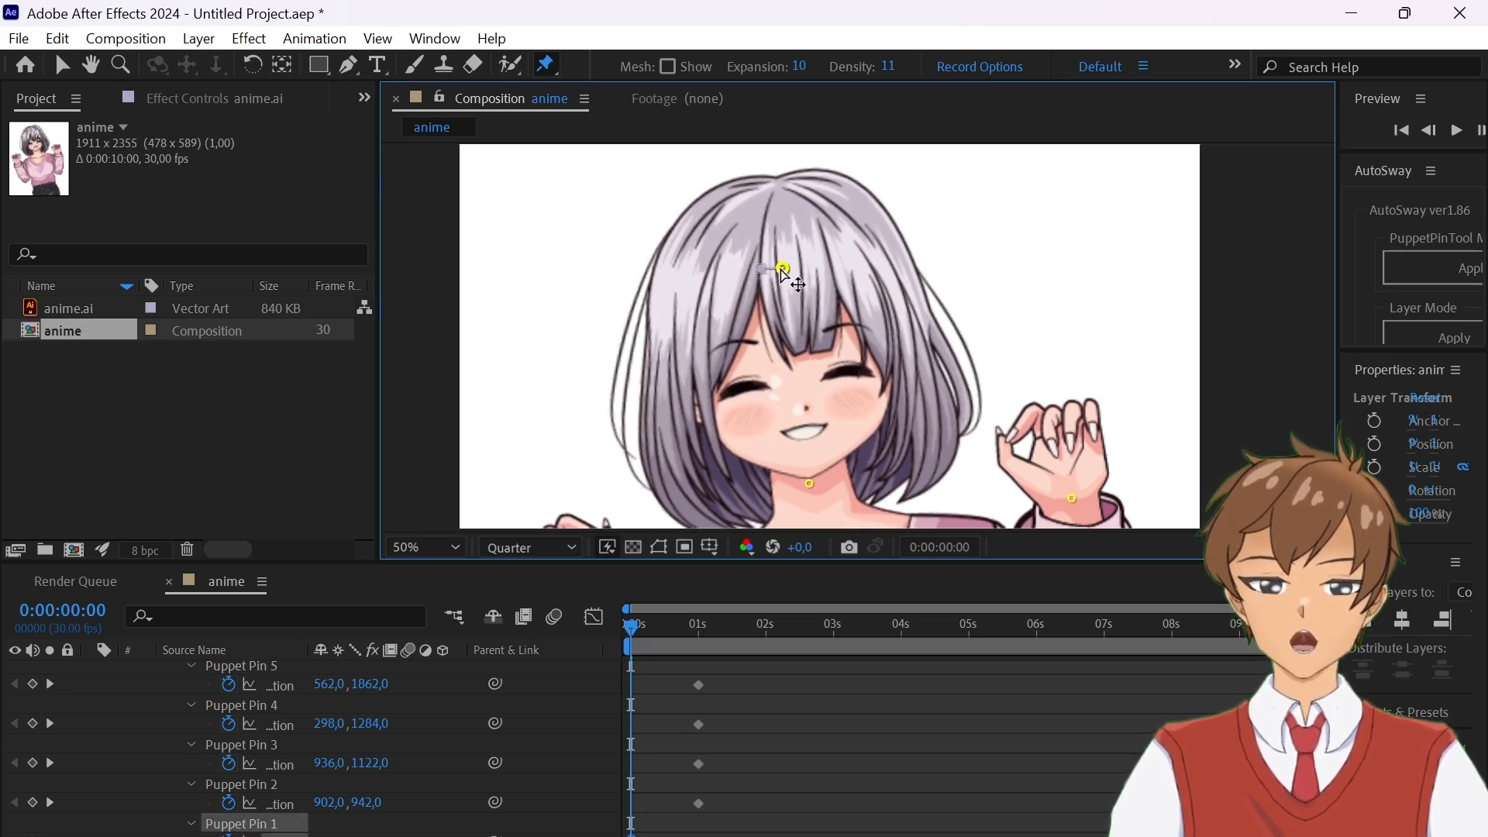
scroll(888, 282, "up", 1)
left_click_drag(887, 315, 950, 189)
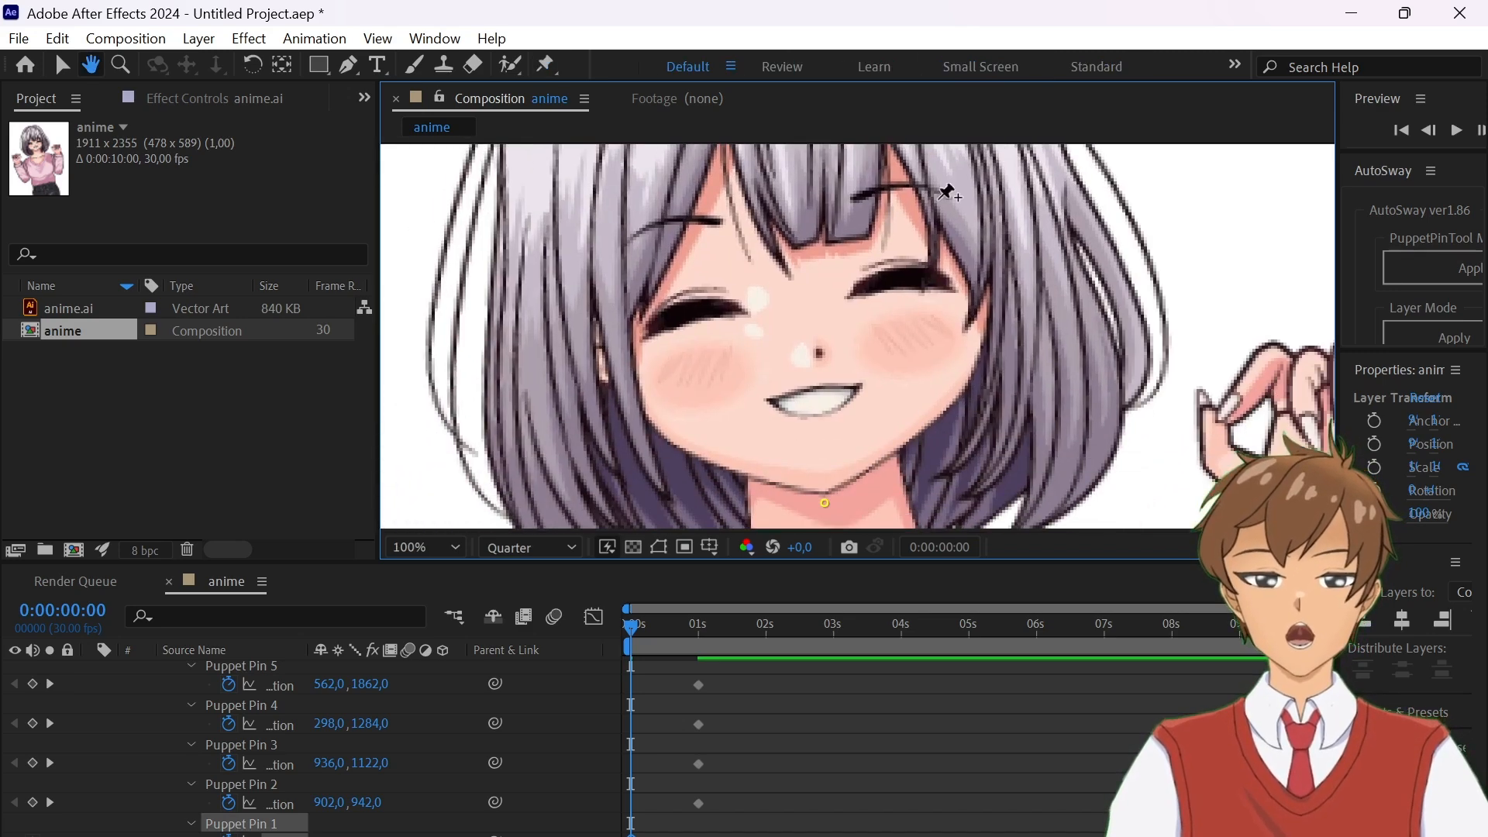
scroll(876, 356, "down", 1)
left_click_drag(878, 369, 888, 433)
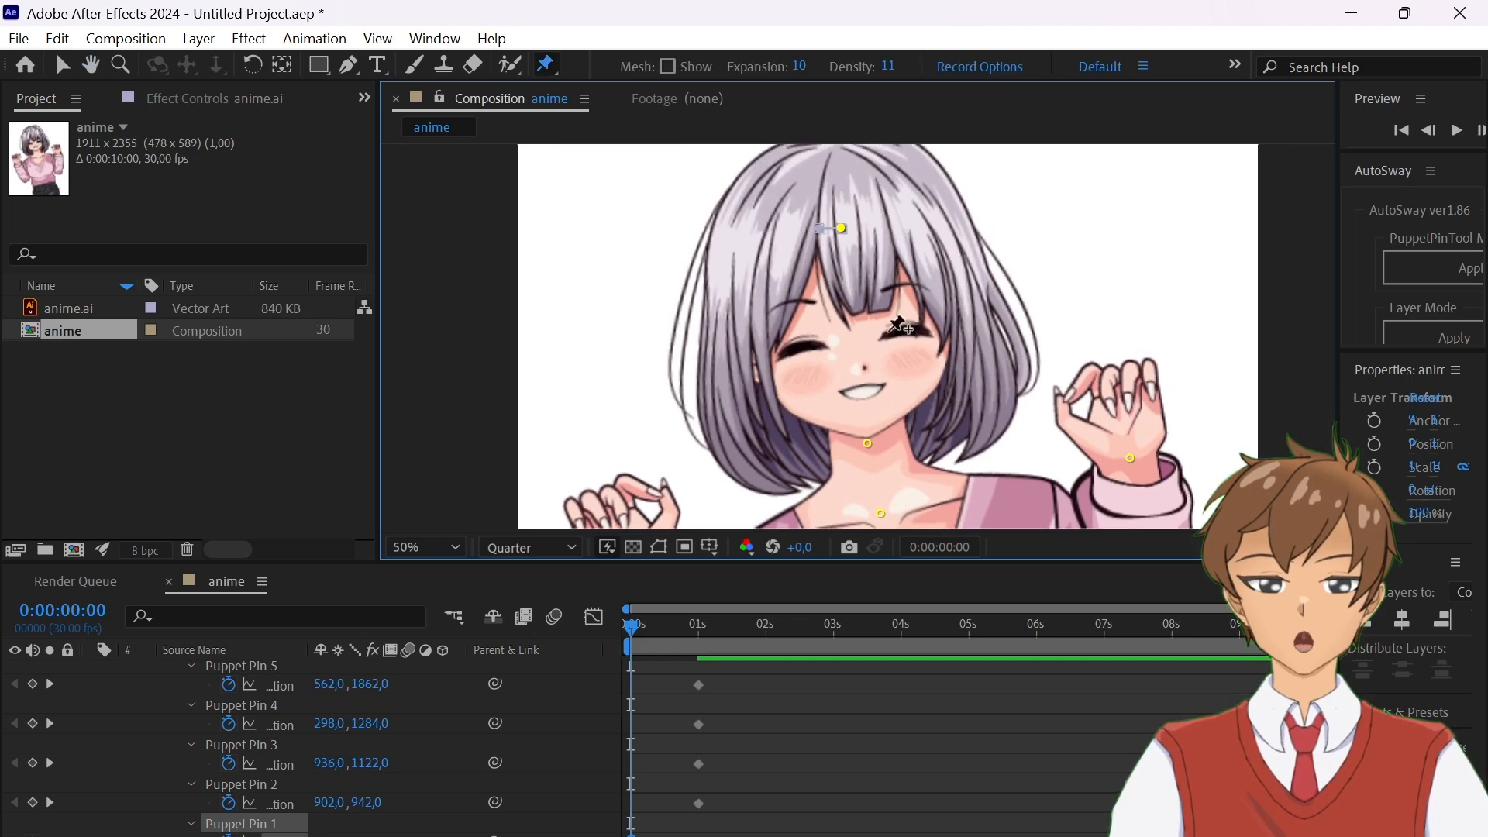
left_click_drag(849, 227, 854, 226)
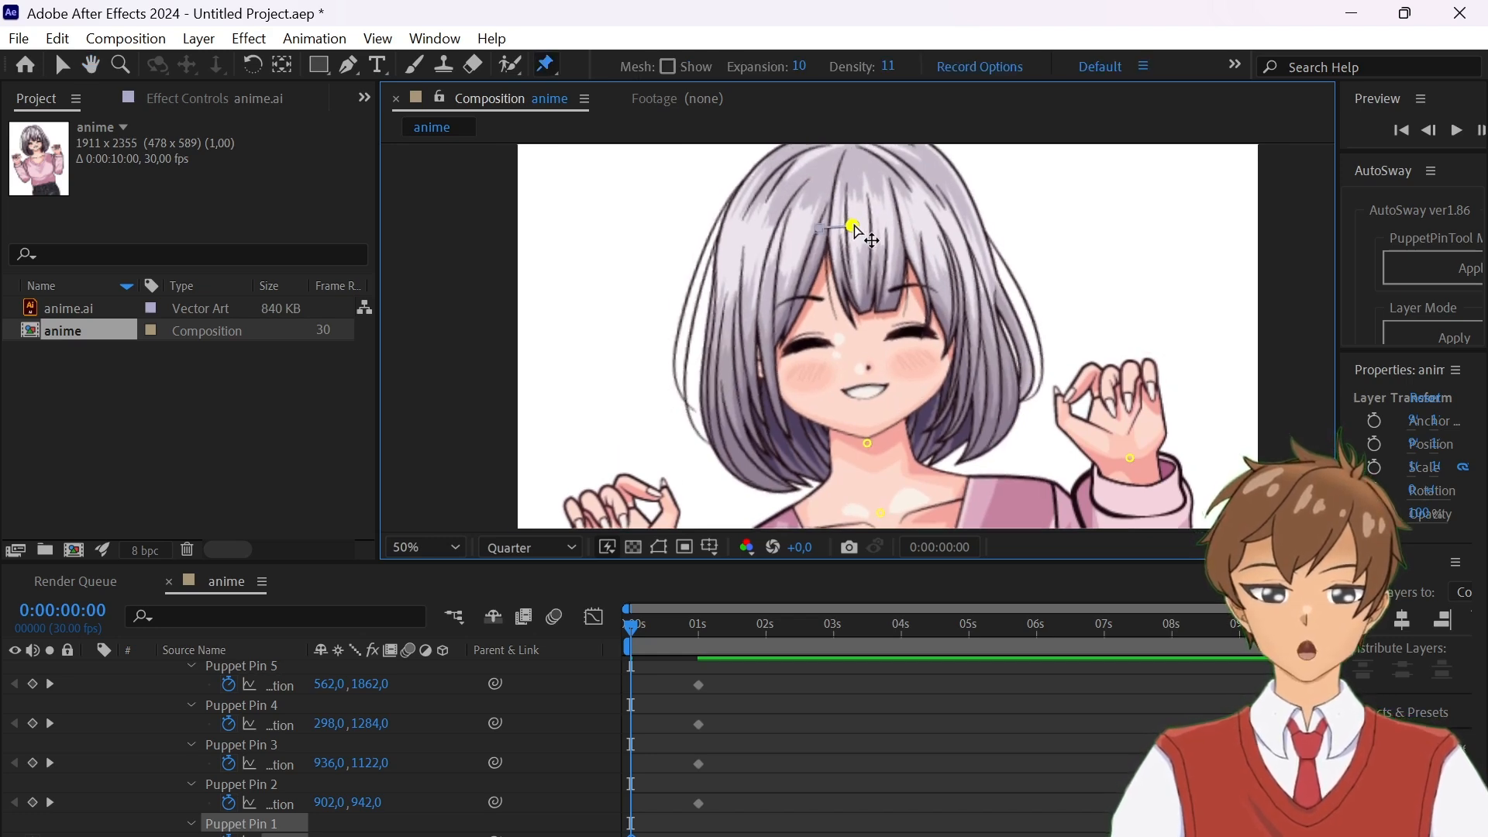
- Shift the collarbone pin and the chest pin slightly to the left at the first frame
left_click_drag(914, 308, 913, 222)
scroll(913, 222, "up", 1)
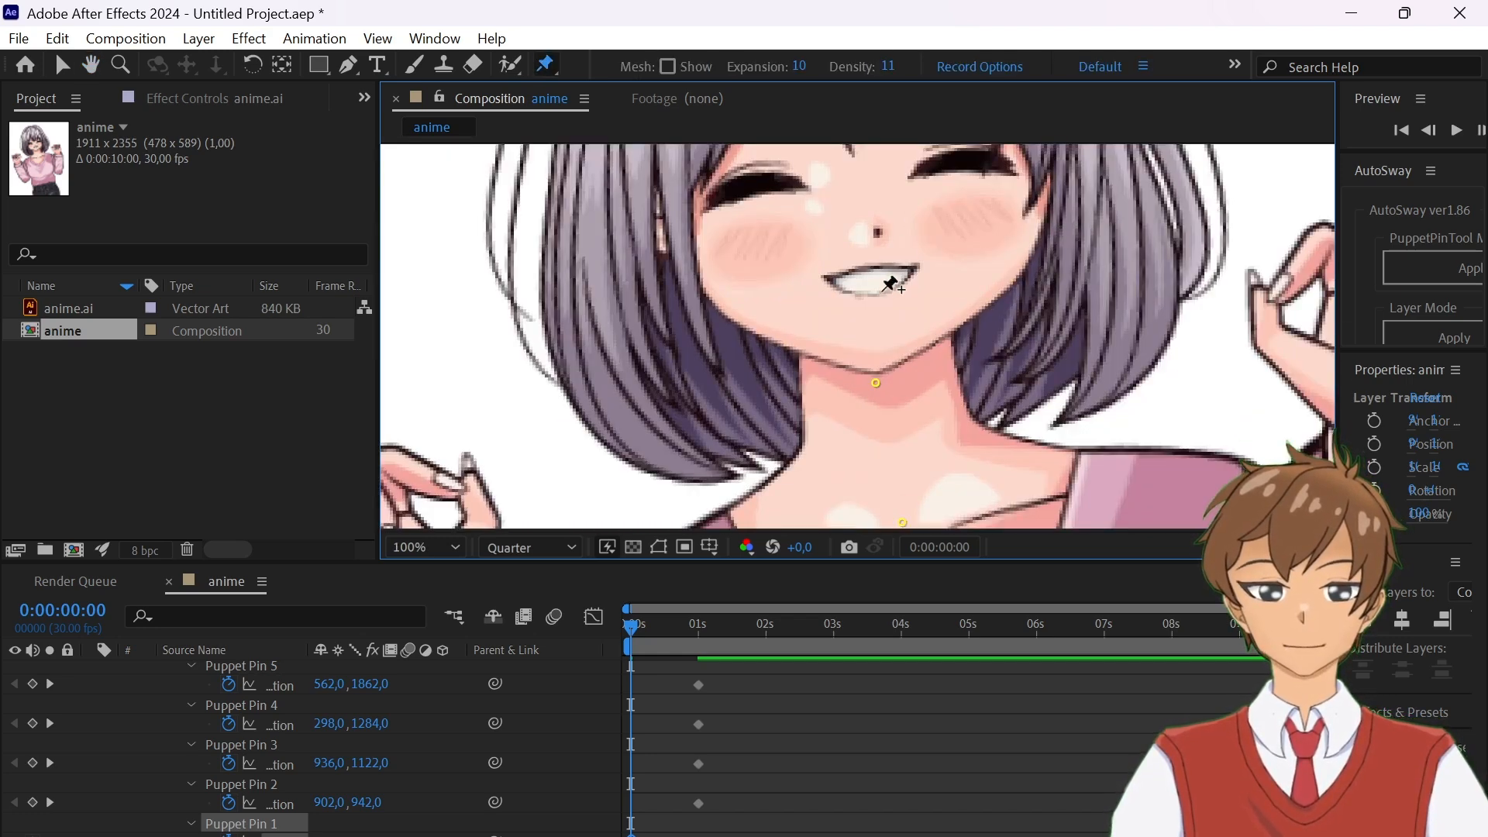
scroll(889, 285, "down", 1)
scroll(924, 347, "down", 1)
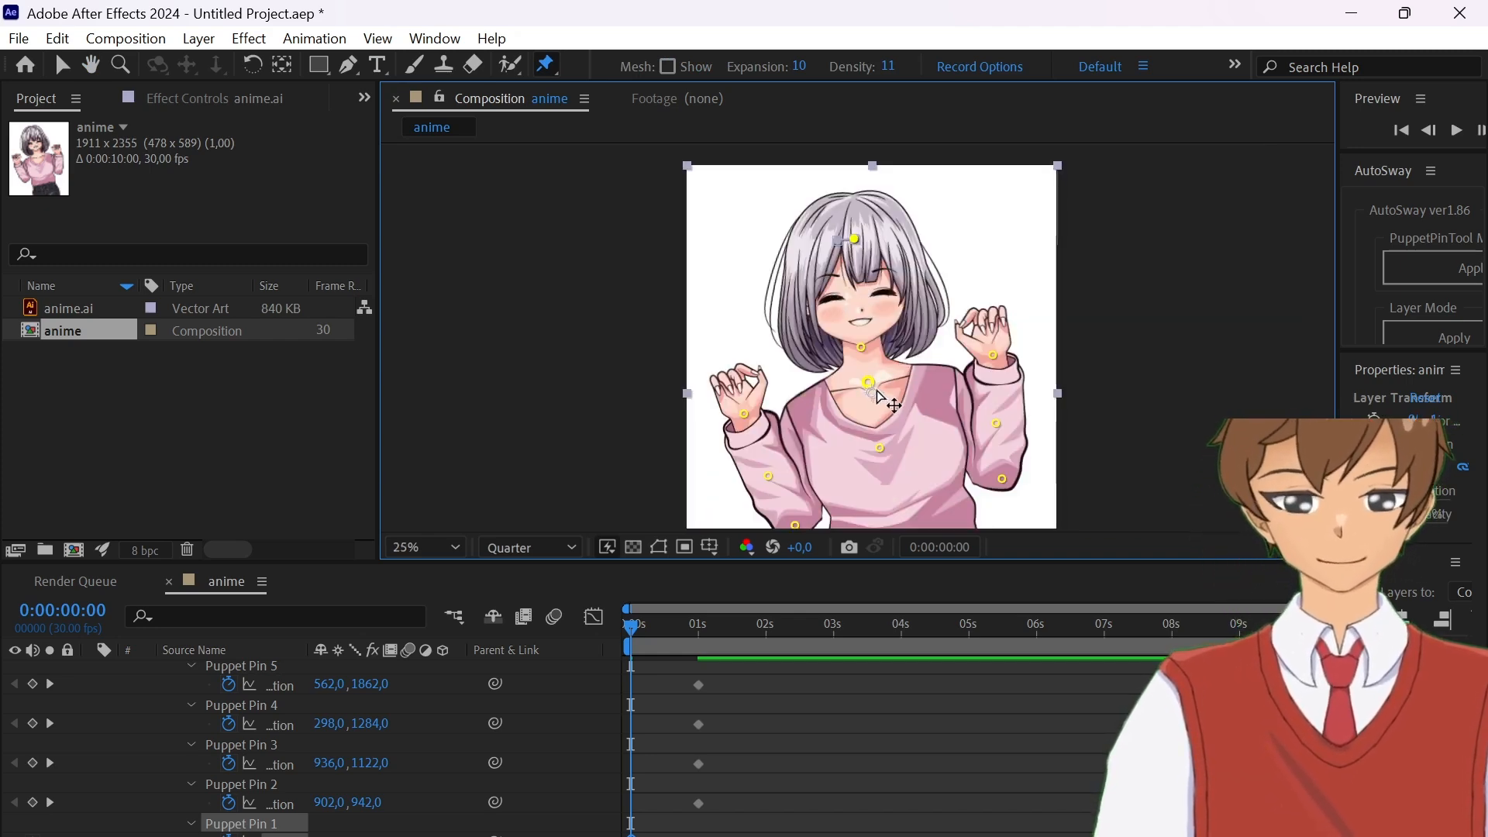
left_click_drag(877, 392, 863, 391)
left_click_drag(879, 449, 865, 446)
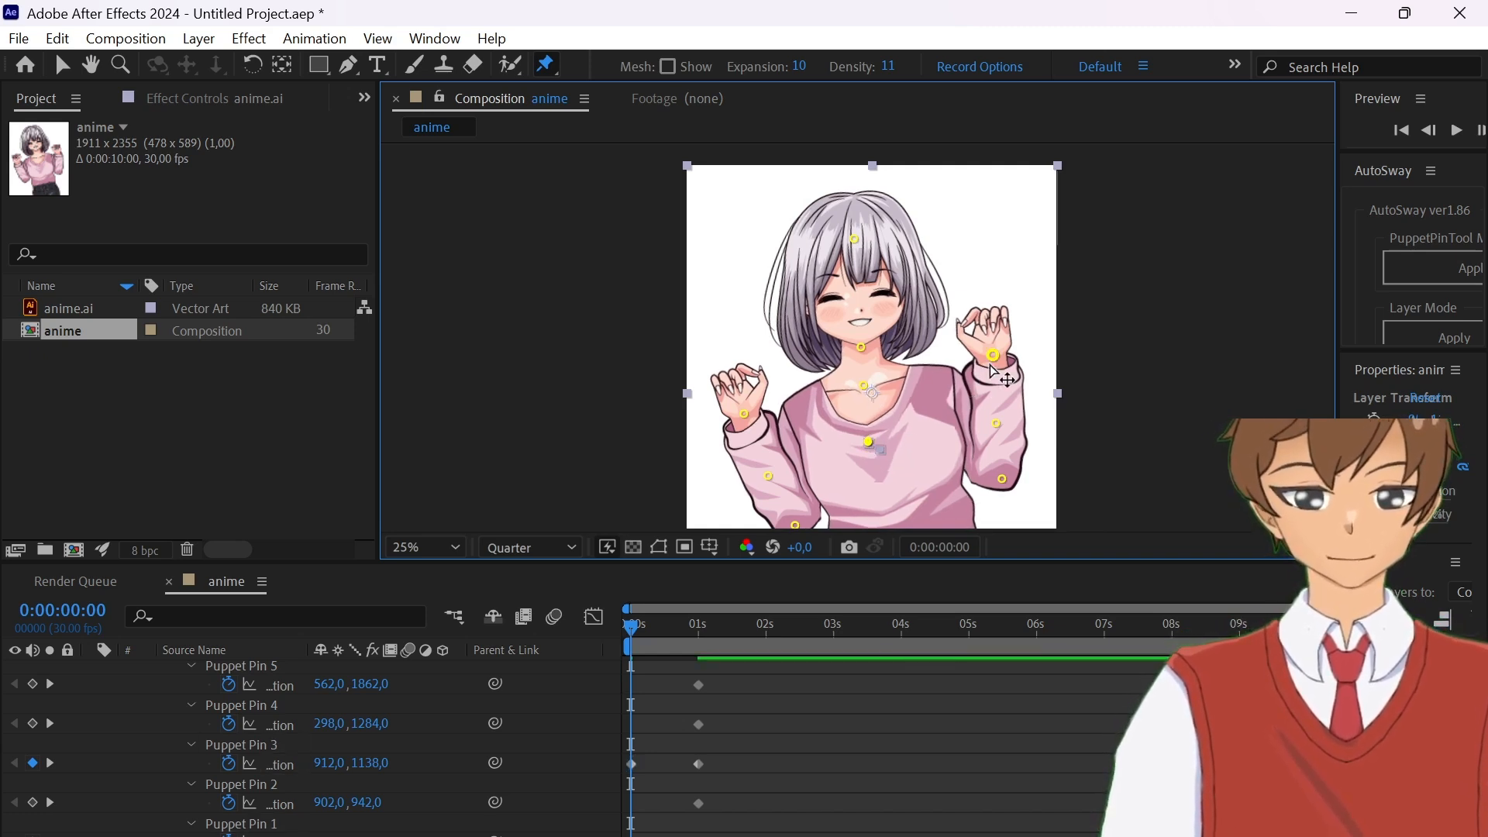
- Move the pins on both wrists slightly outward, away from the body, at the first frame
left_click_drag(994, 363, 1001, 359)
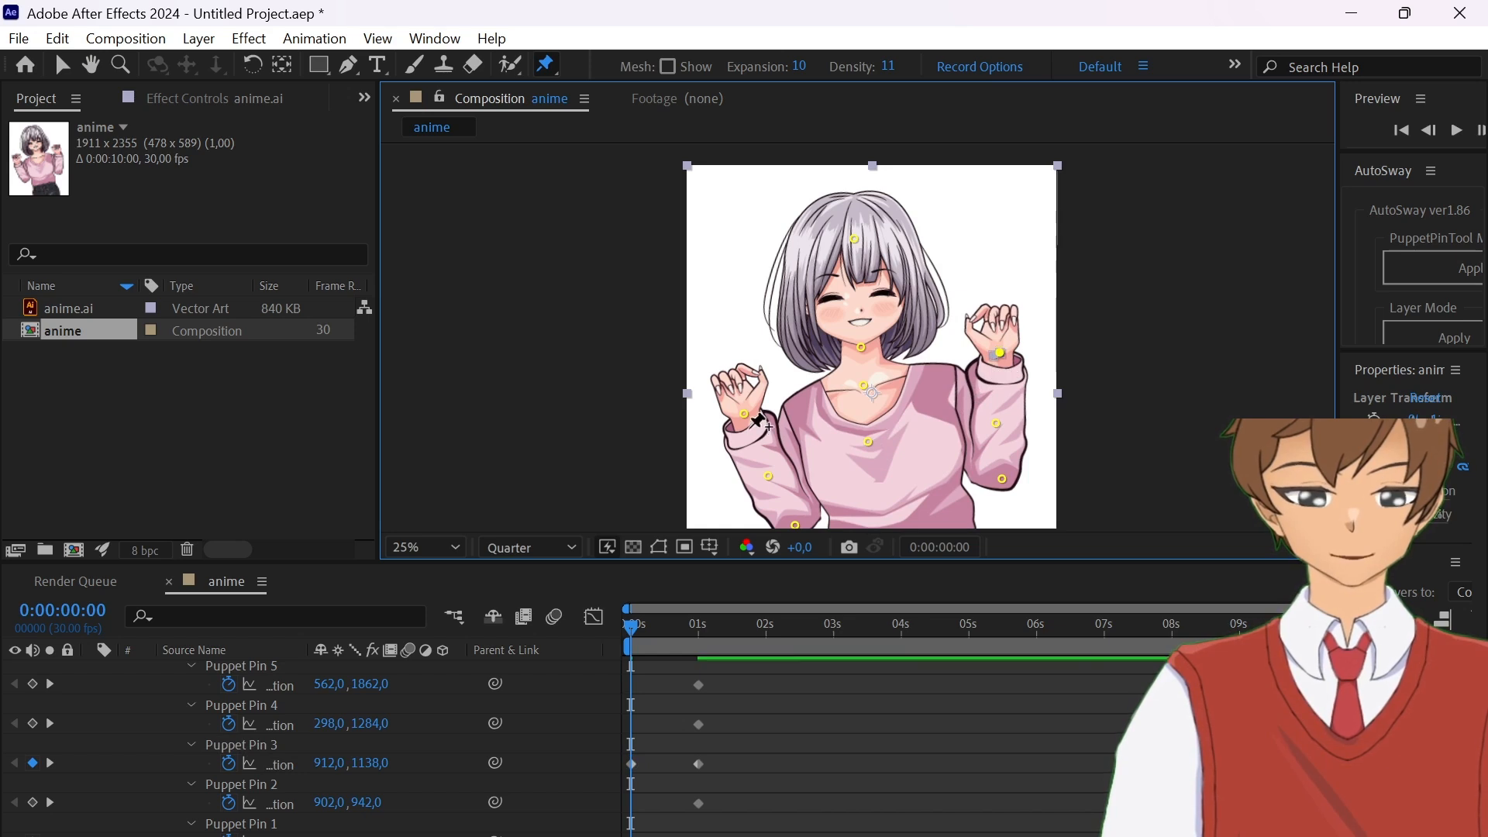
left_click_drag(747, 421, 742, 420)
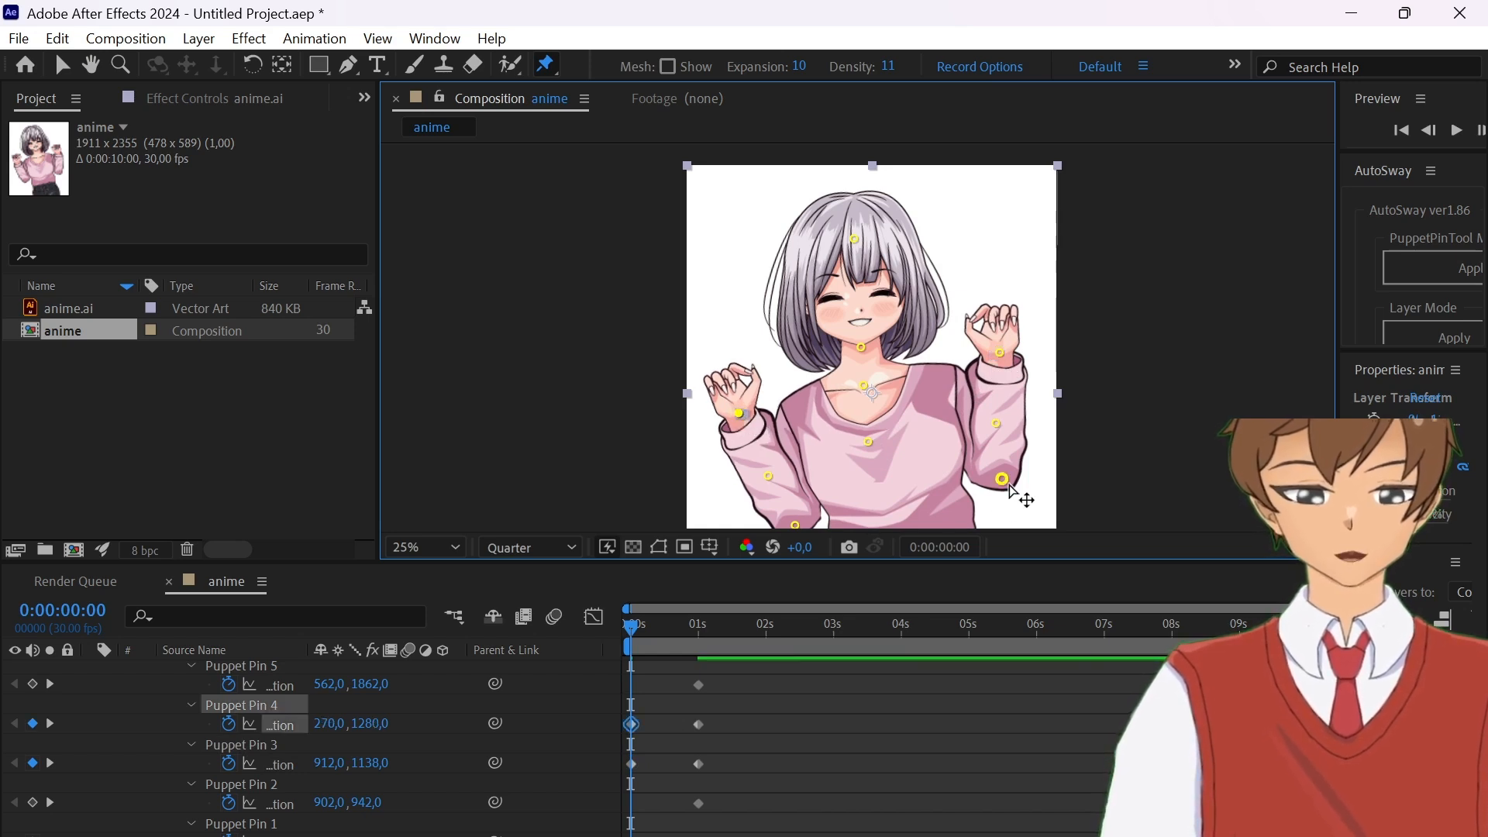
- Try to lower the elbow pin and push the wrist pin further outward on the arm at the image's right
left_click_drag(1003, 484, 998, 492)
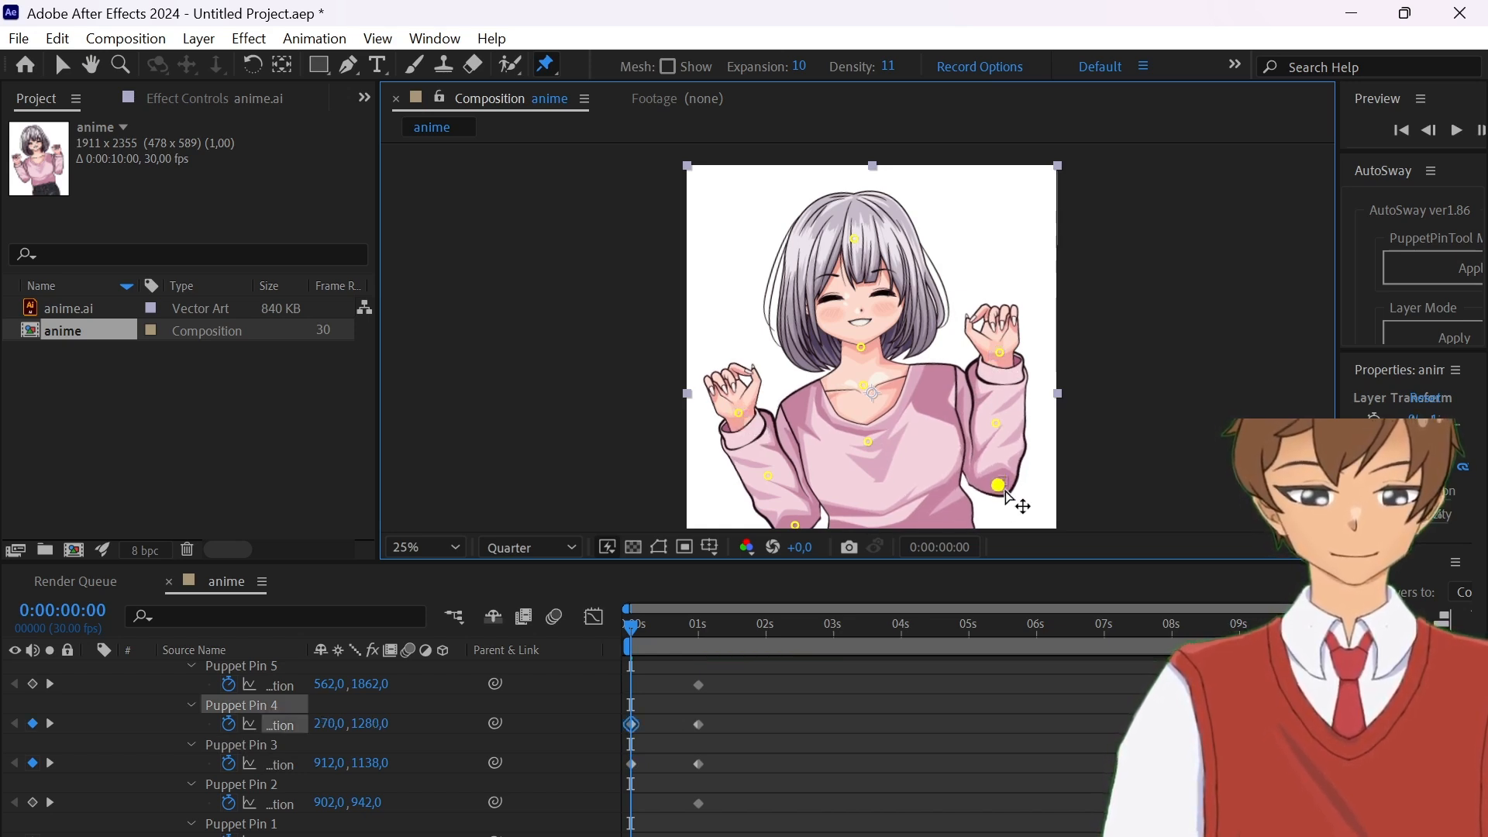
key("ctrl+z")
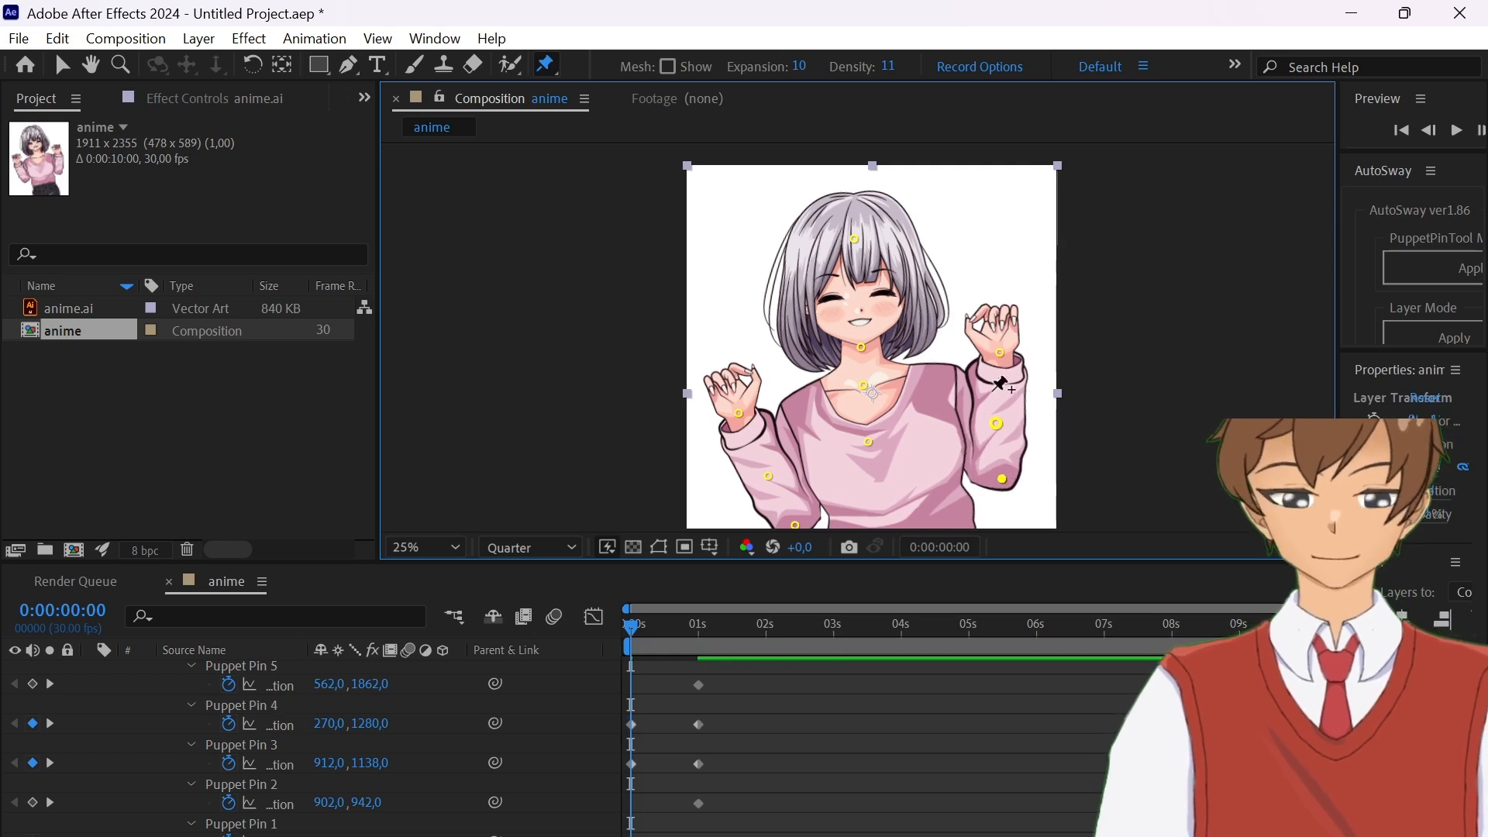
mouse_move(993, 363)
left_mouse_down()
mouse_move(982, 347)
mouse_move(1000, 365)
left_mouse_up()
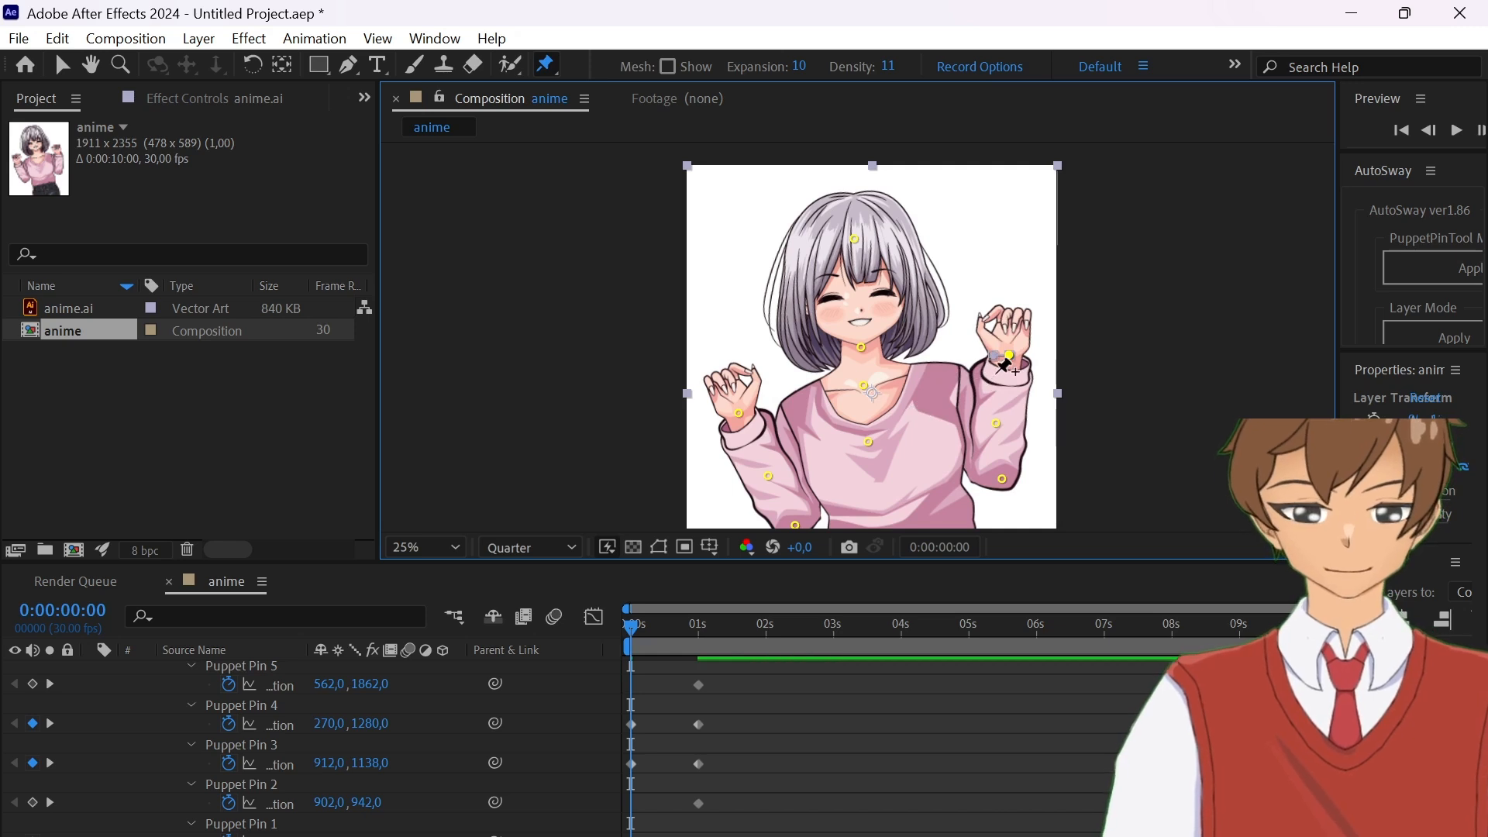
key("ctrl+z")
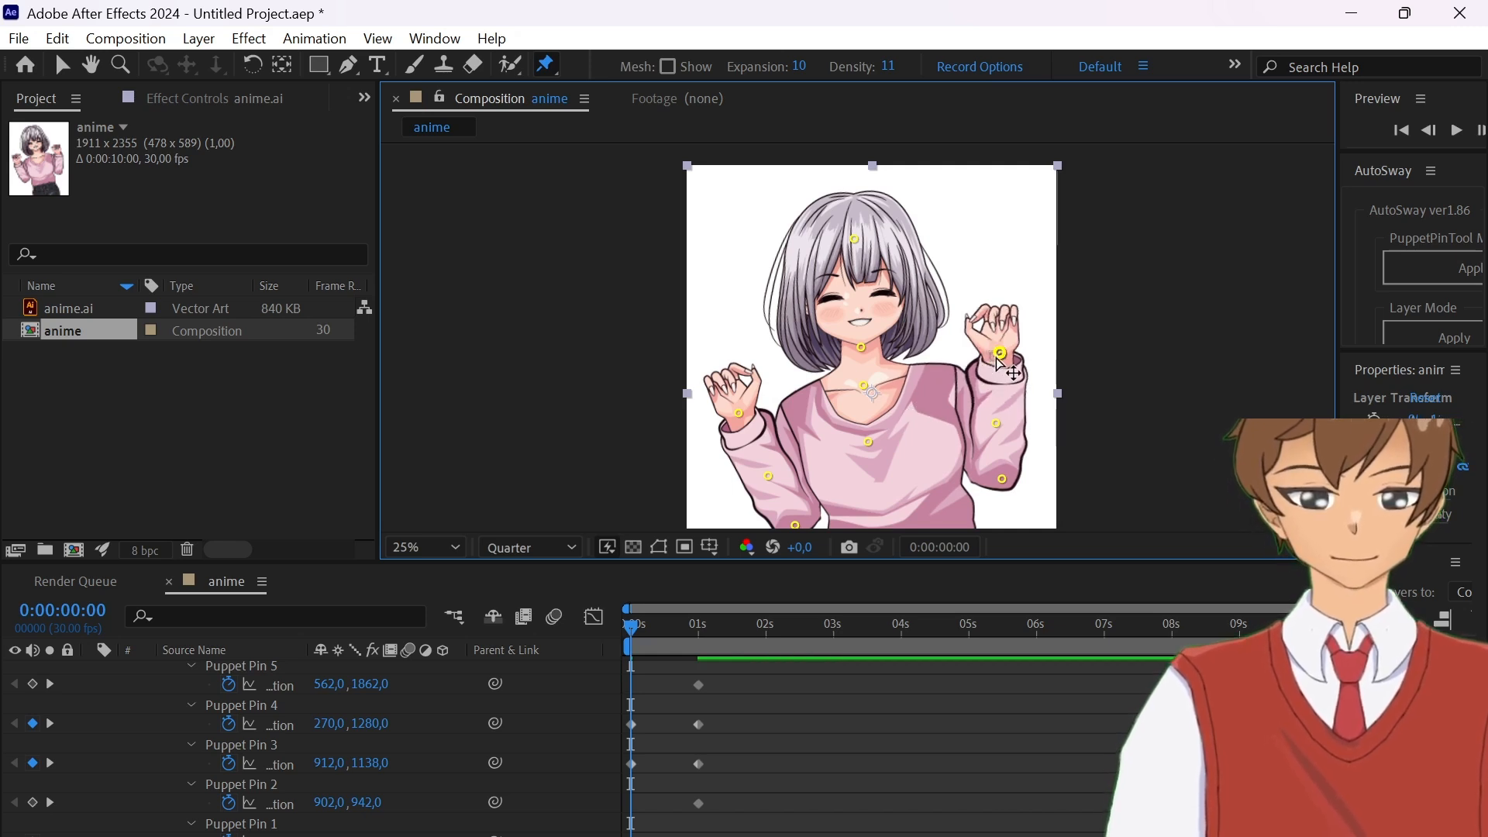
- Nudge the wrist pin on the arm at the image's right and move both elbow pins inward toward the torso
left_click_drag(998, 357, 993, 358)
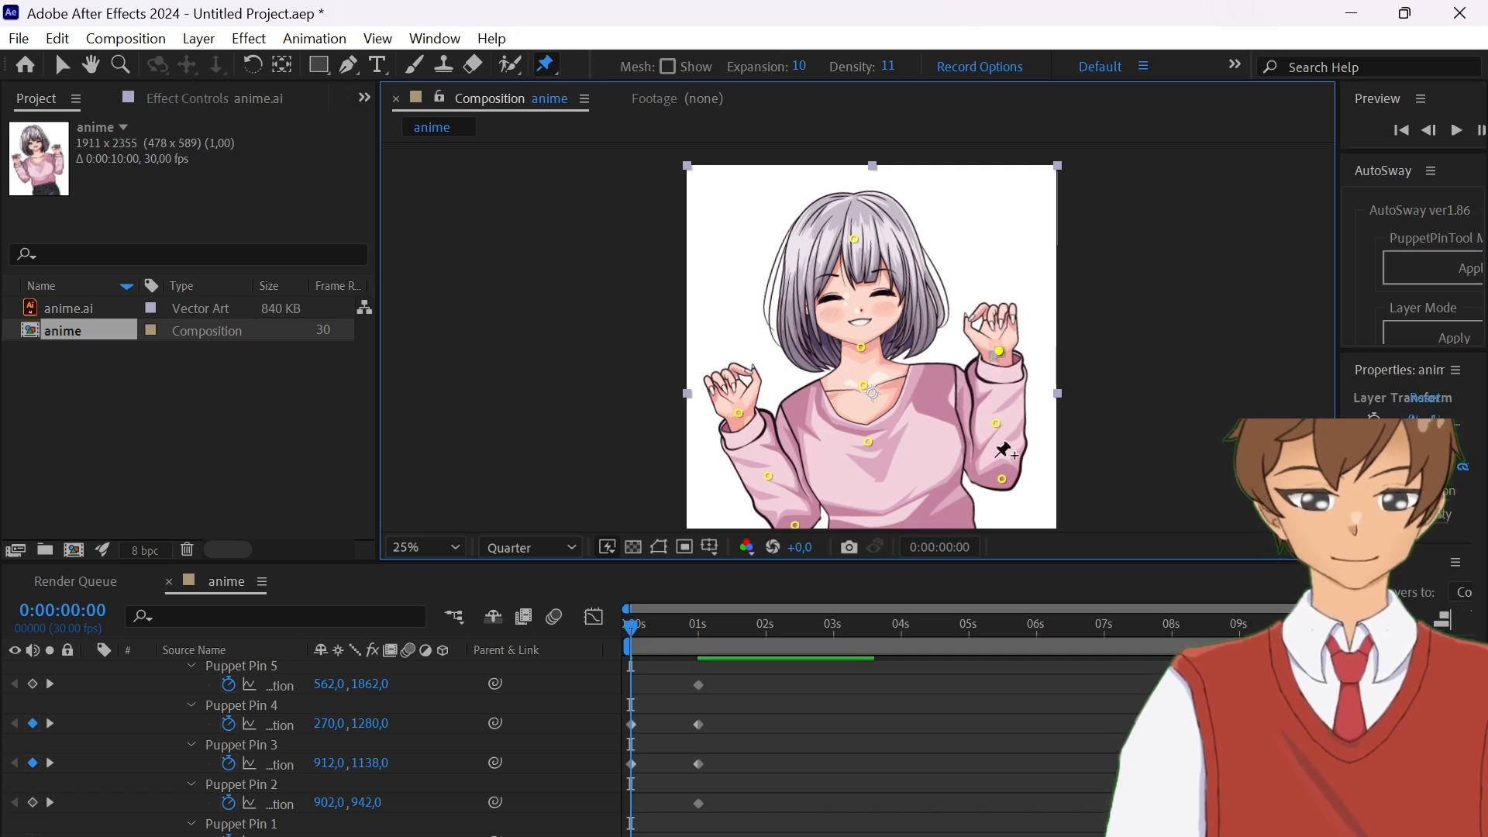
left_click_drag(1007, 478, 996, 482)
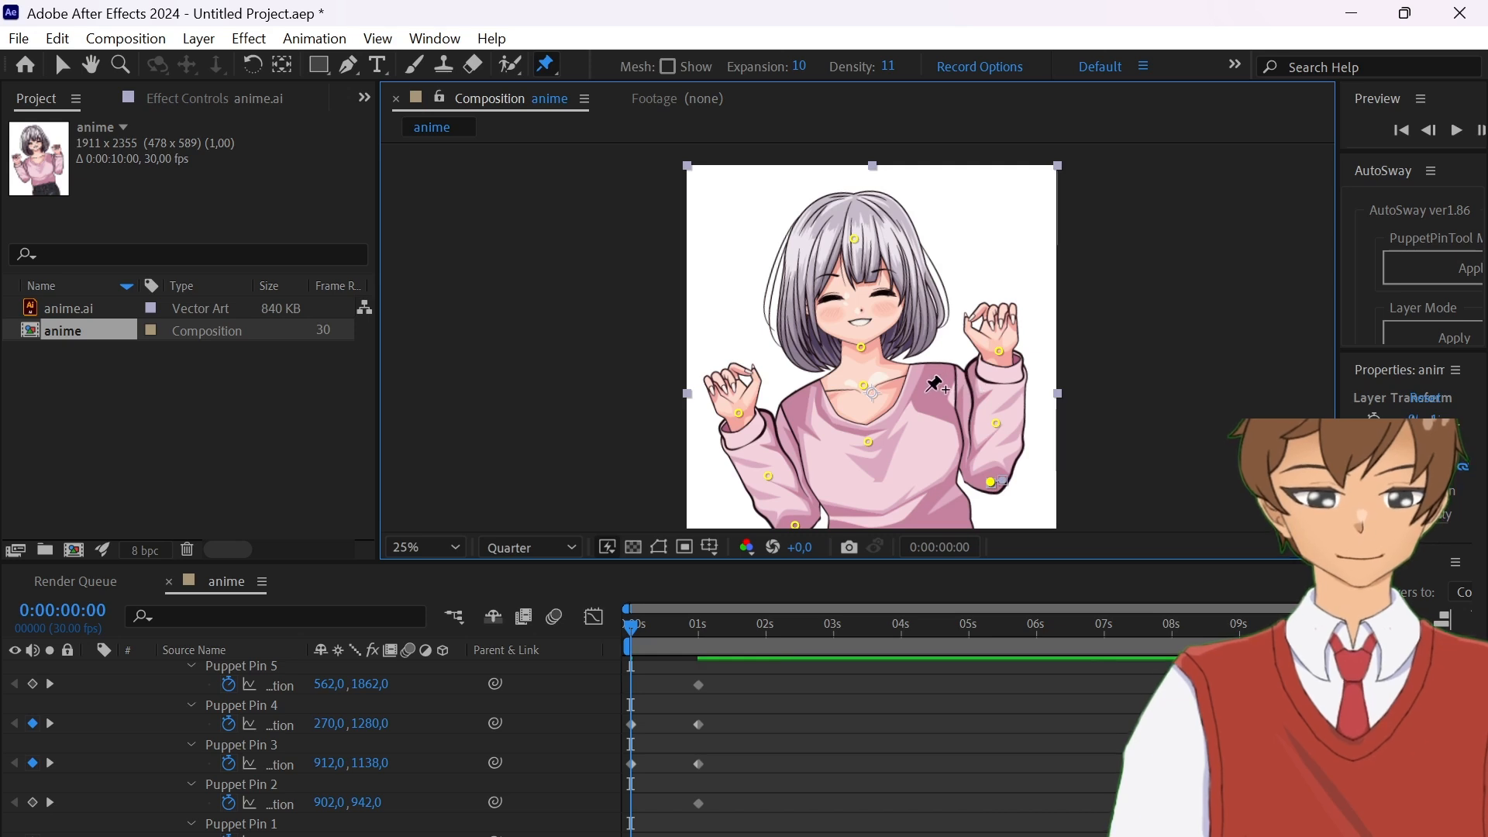
left_click_drag(921, 388, 897, 332)
left_click_drag(773, 472, 782, 469)
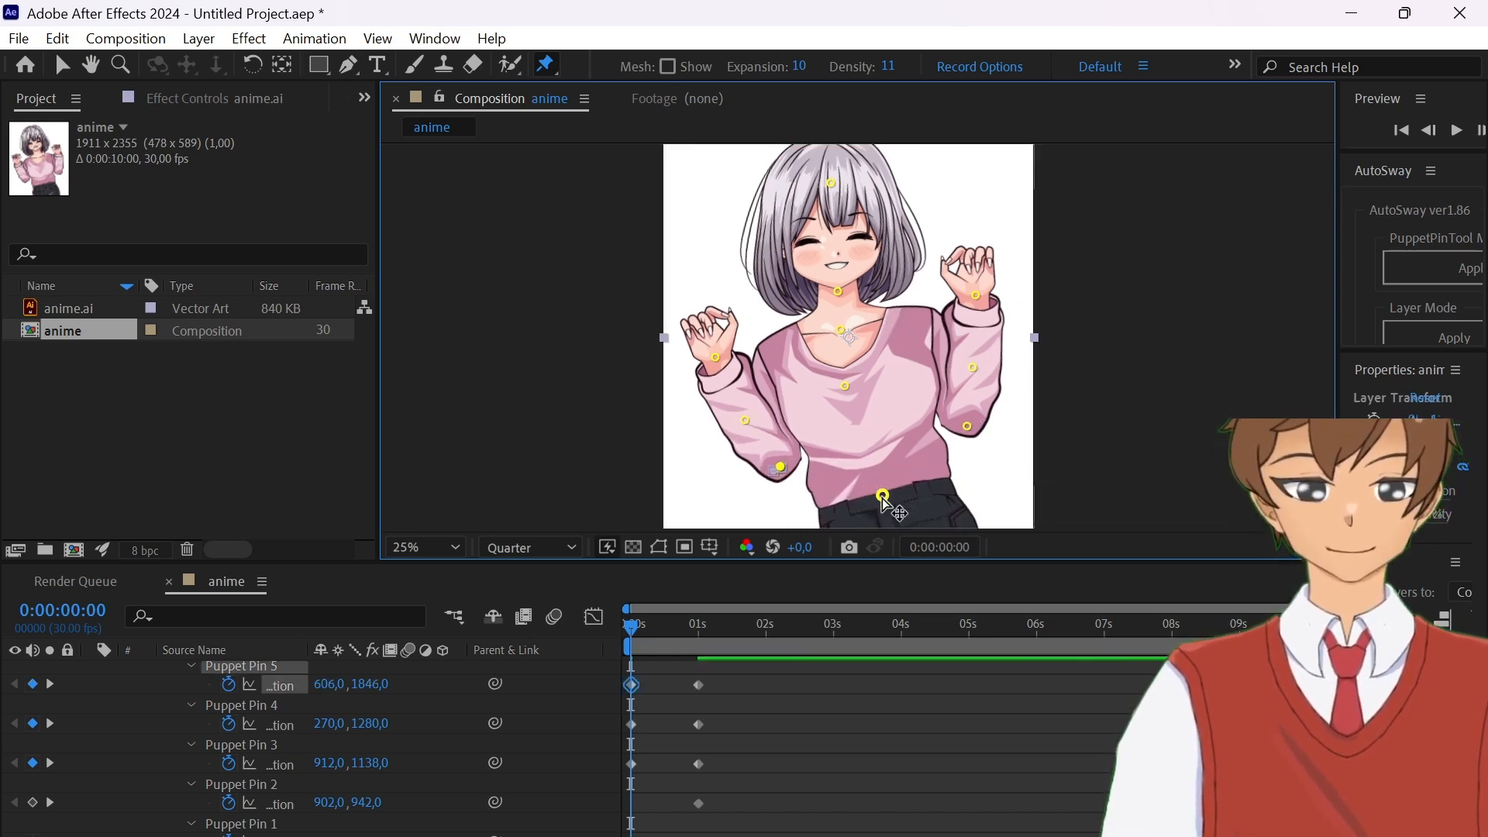
- Shift the waist pin slightly left and move both forearm pins slightly inward at the first frame
left_click_drag(884, 501, 879, 504)
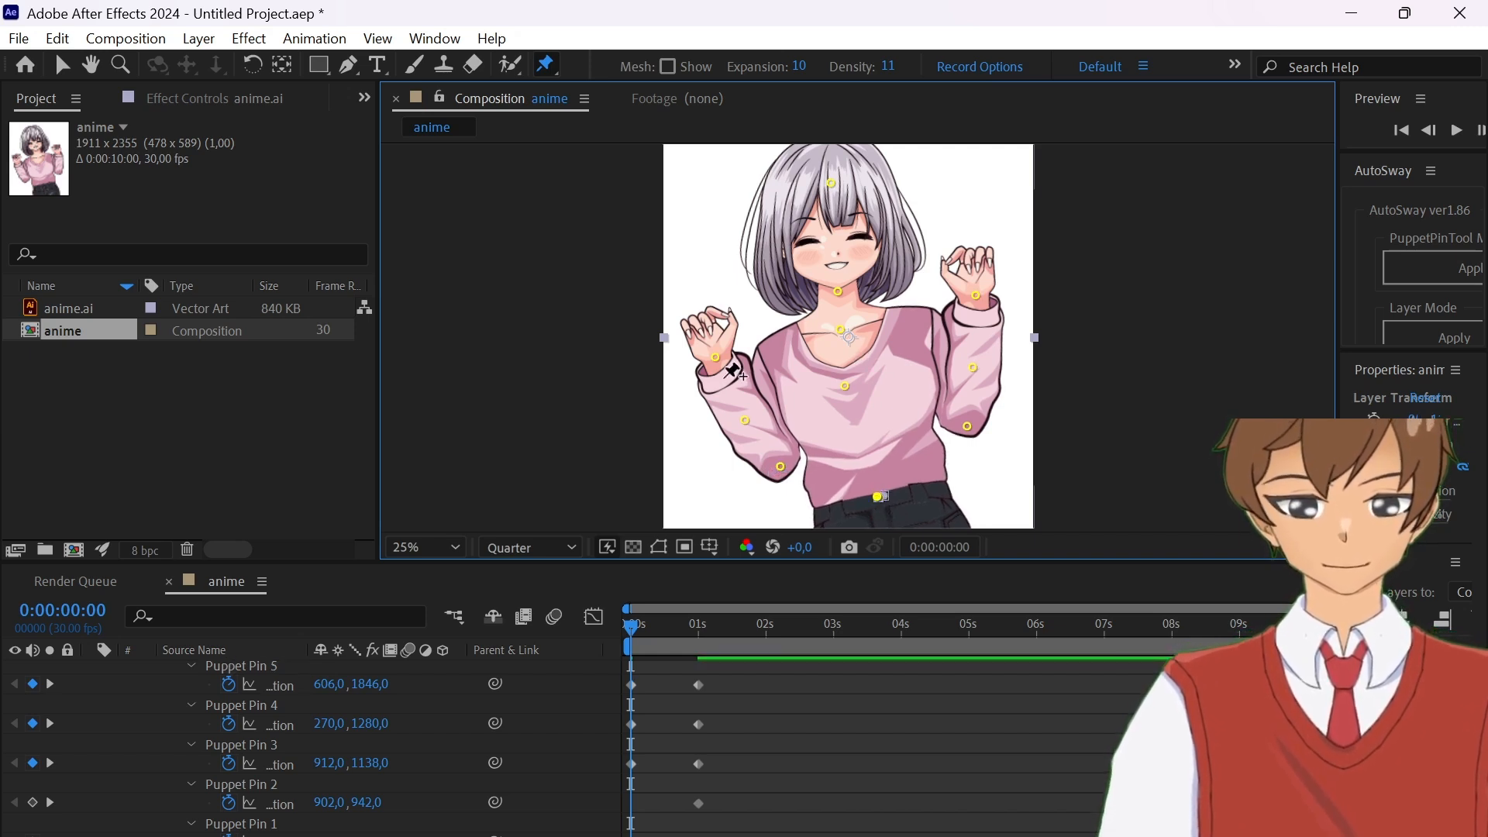
left_click_drag(745, 420, 752, 417)
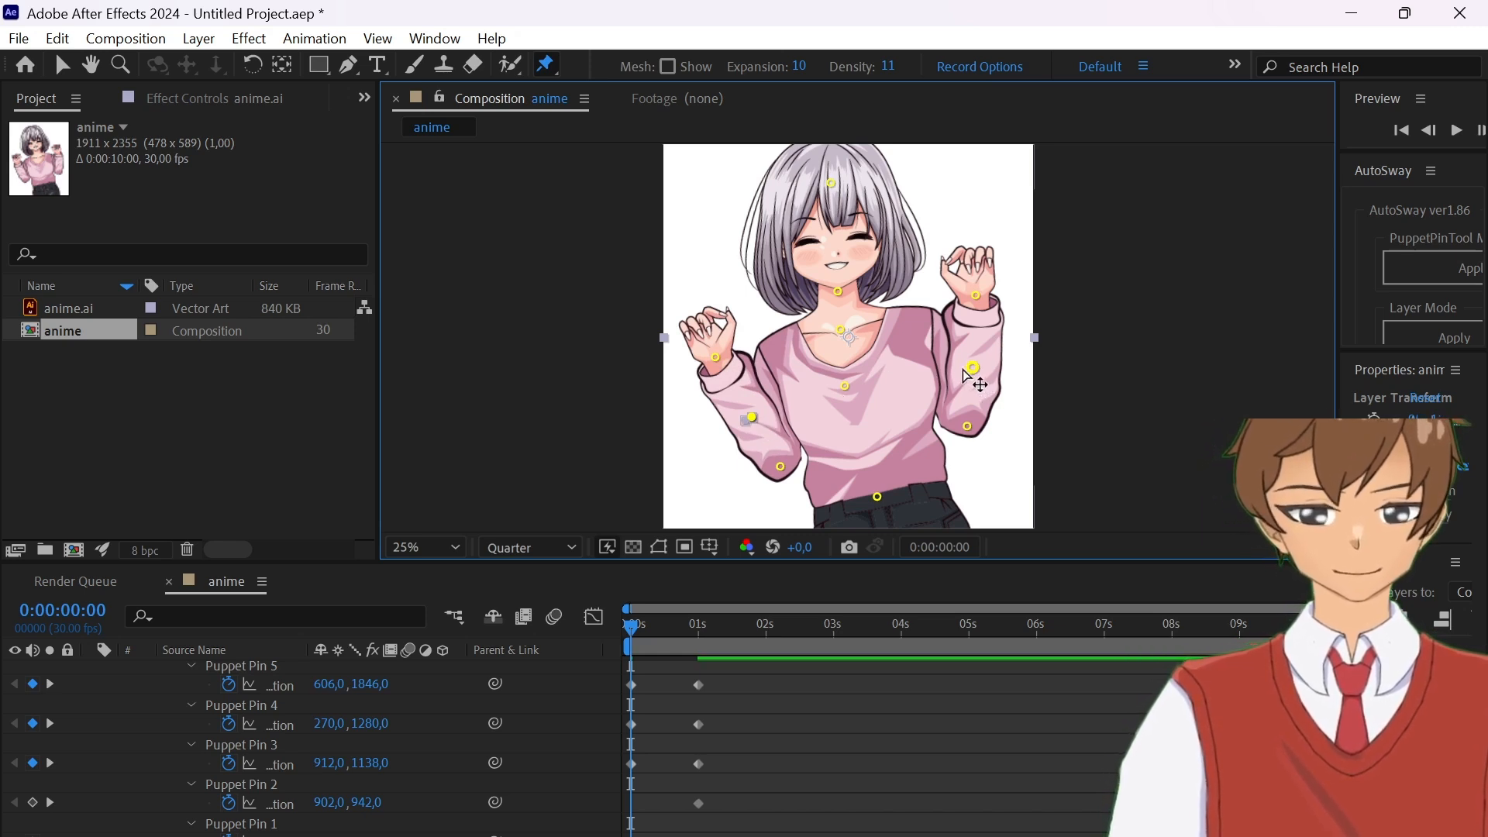
left_click_drag(962, 369, 959, 371)
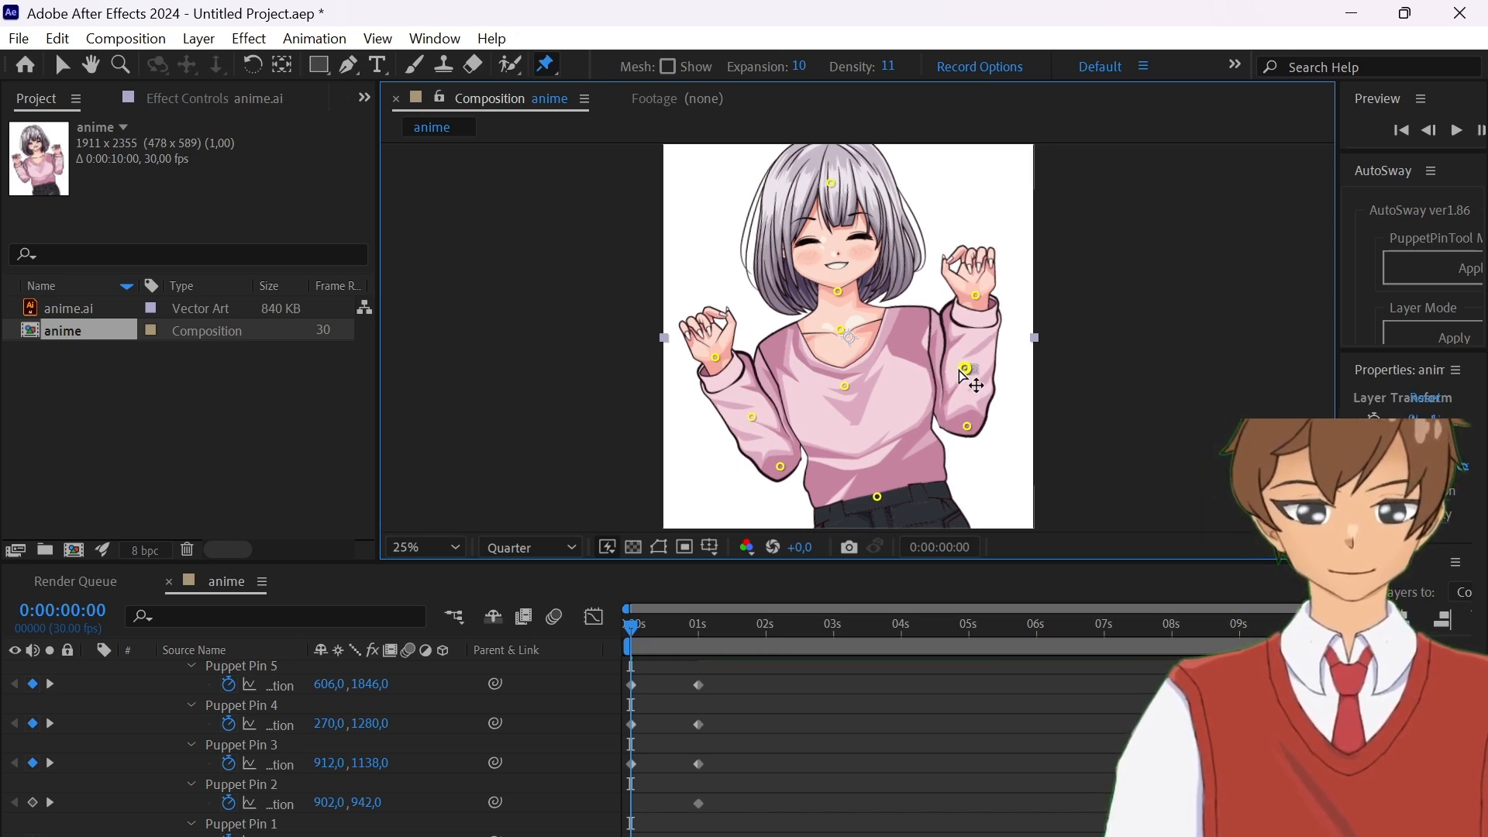
- Play back the puppet pin animation to check the movement, then return to the first frame
scroll(806, 783, "up", 5)
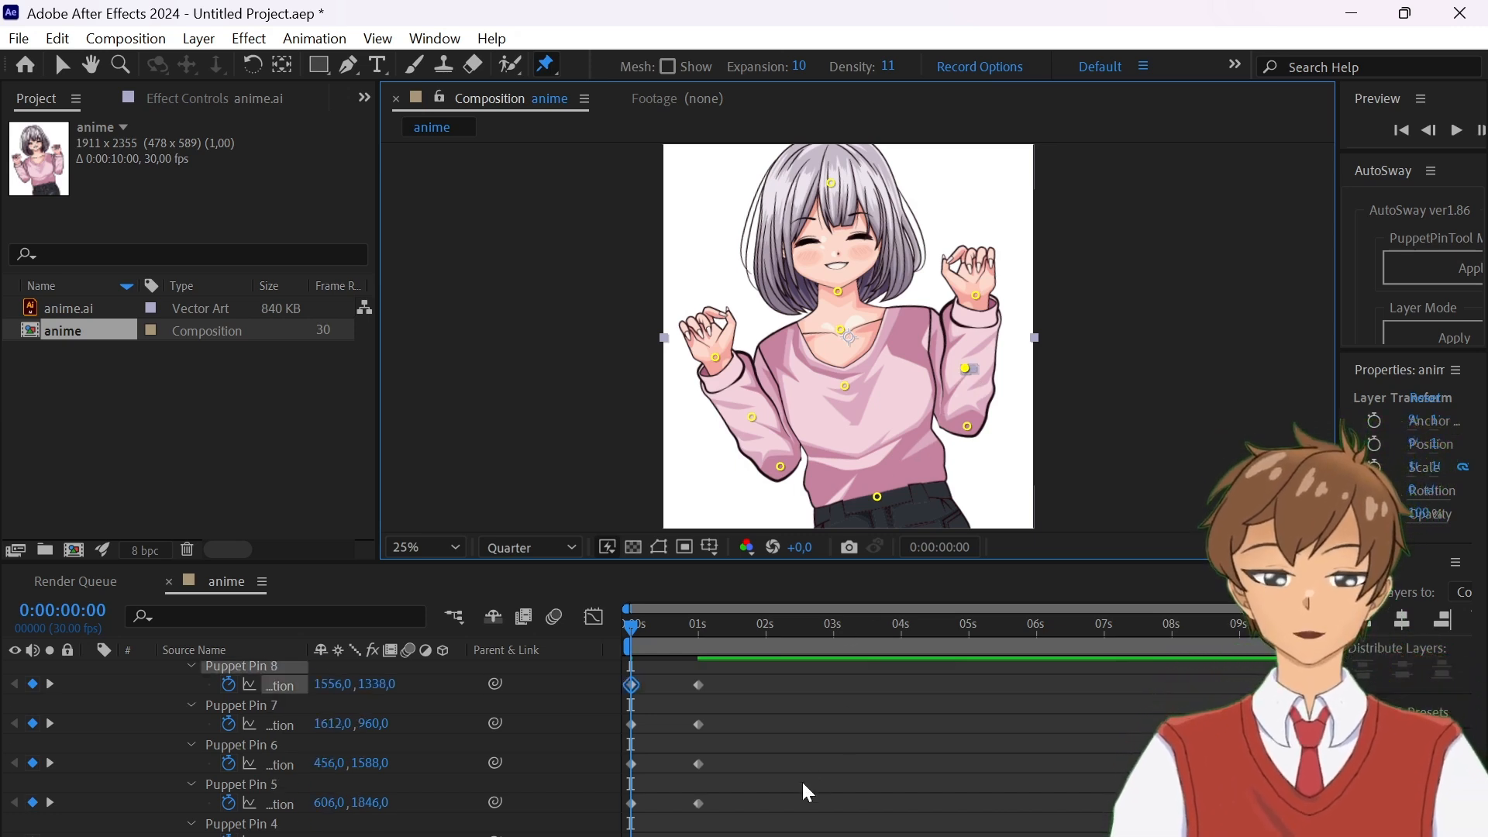
key("space")
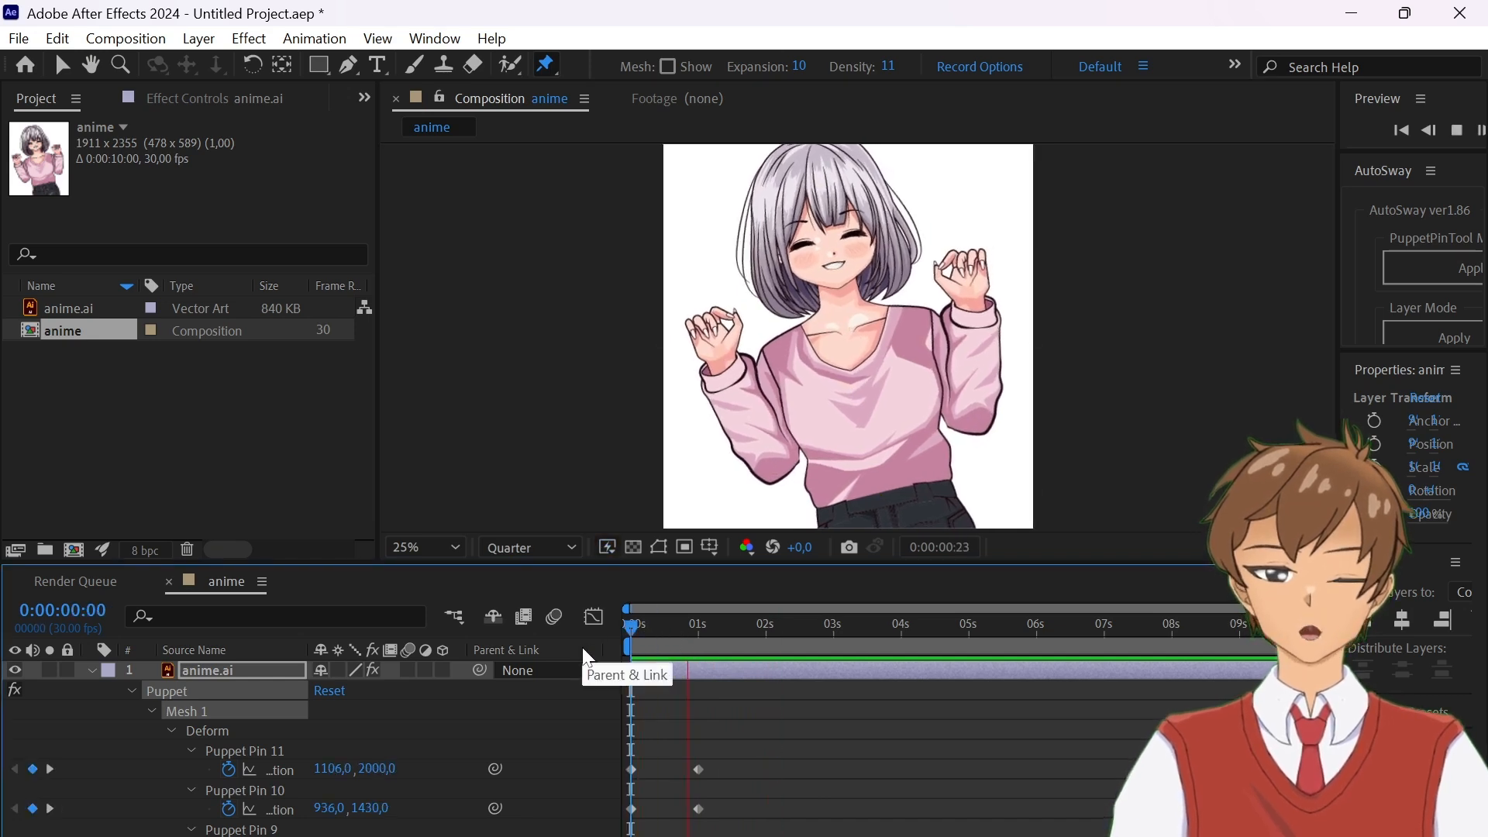
key("space")
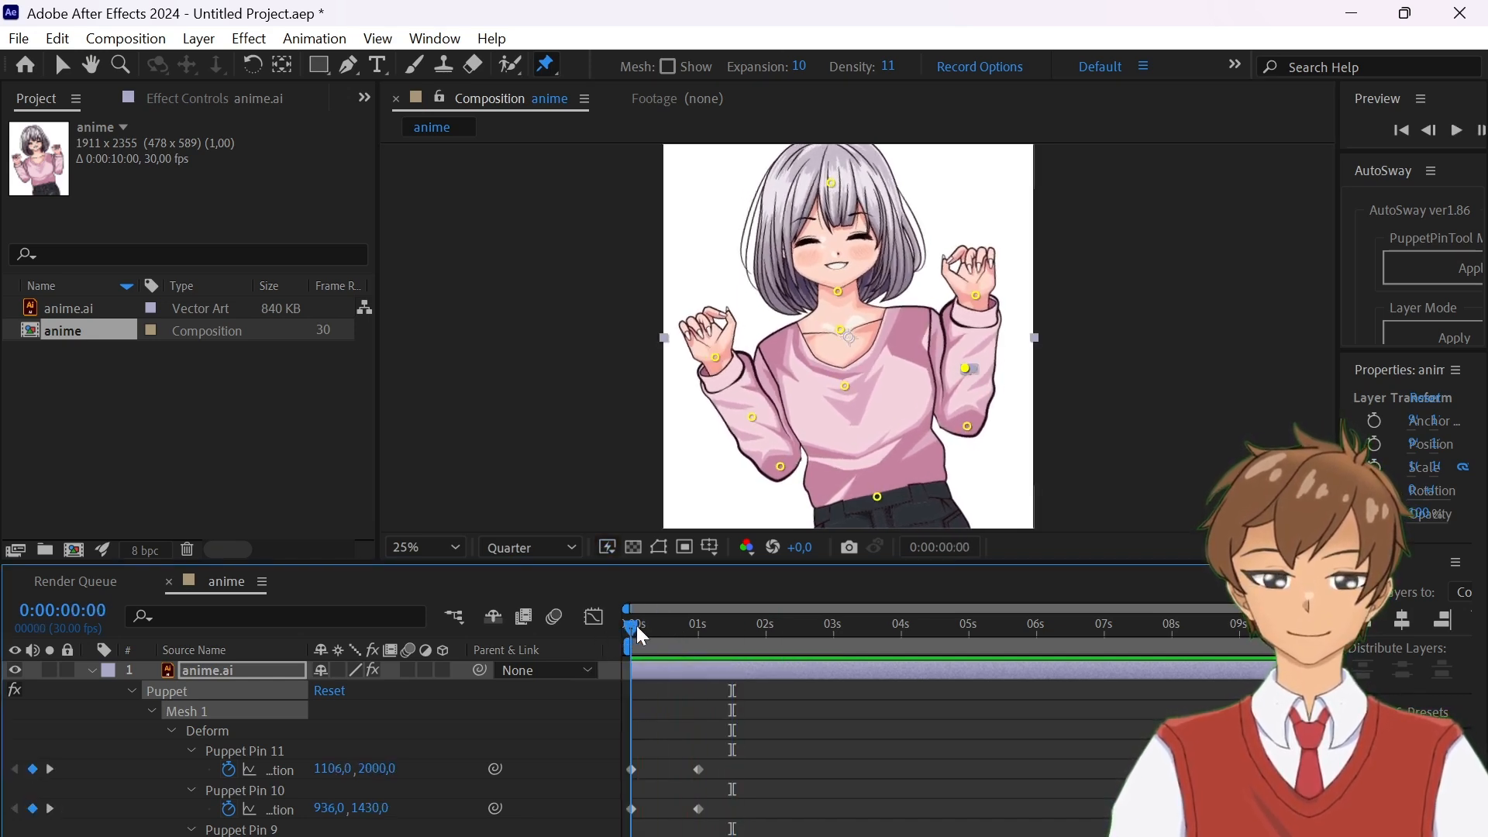
left_click_drag(635, 625, 579, 635)
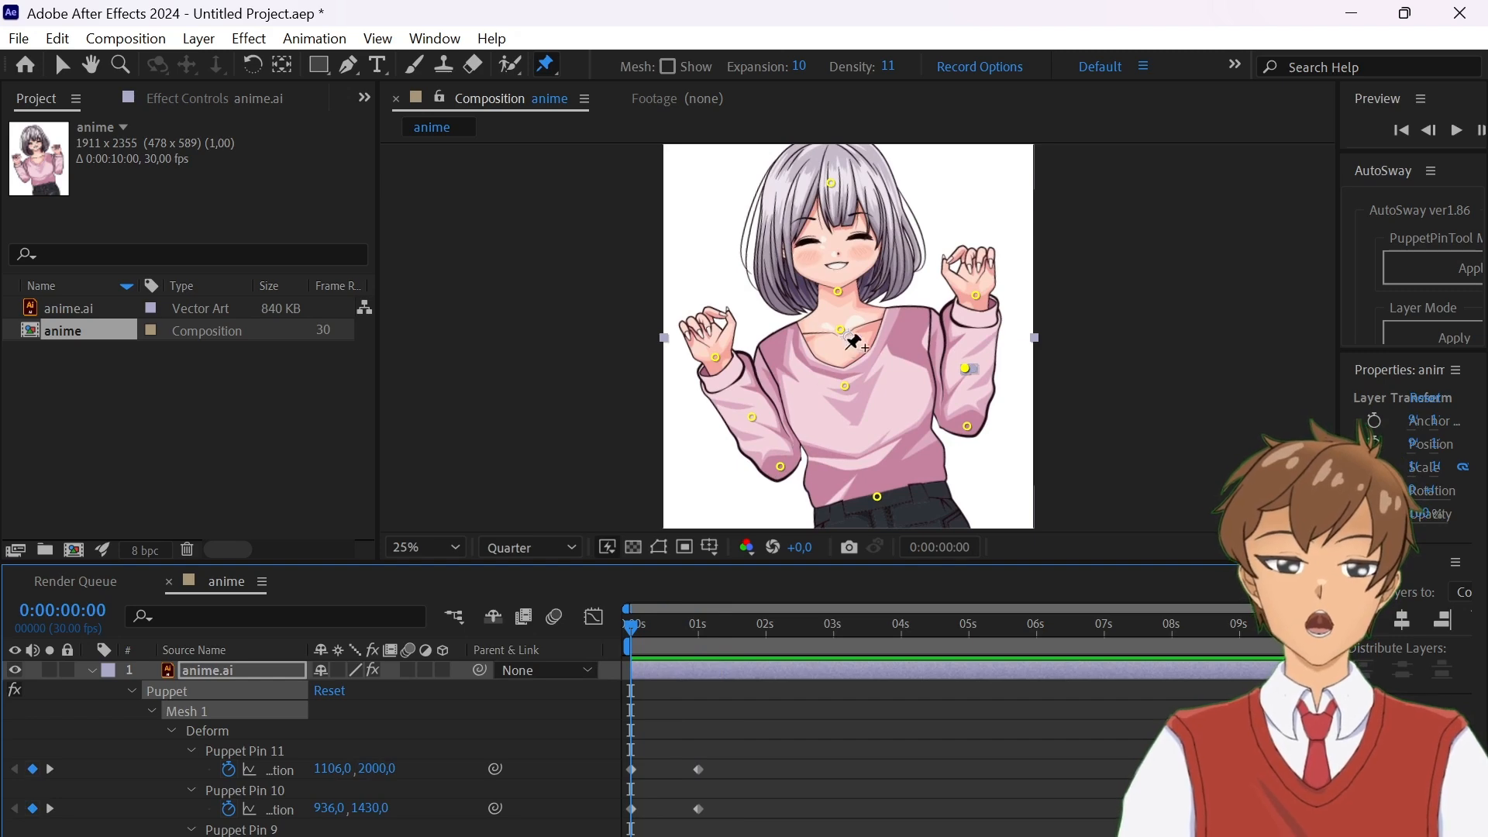
- Try to stretch the wrist pin at the image's right far outward to the edge of the artwork
key("period")
left_click_drag(895, 205, 856, 351)
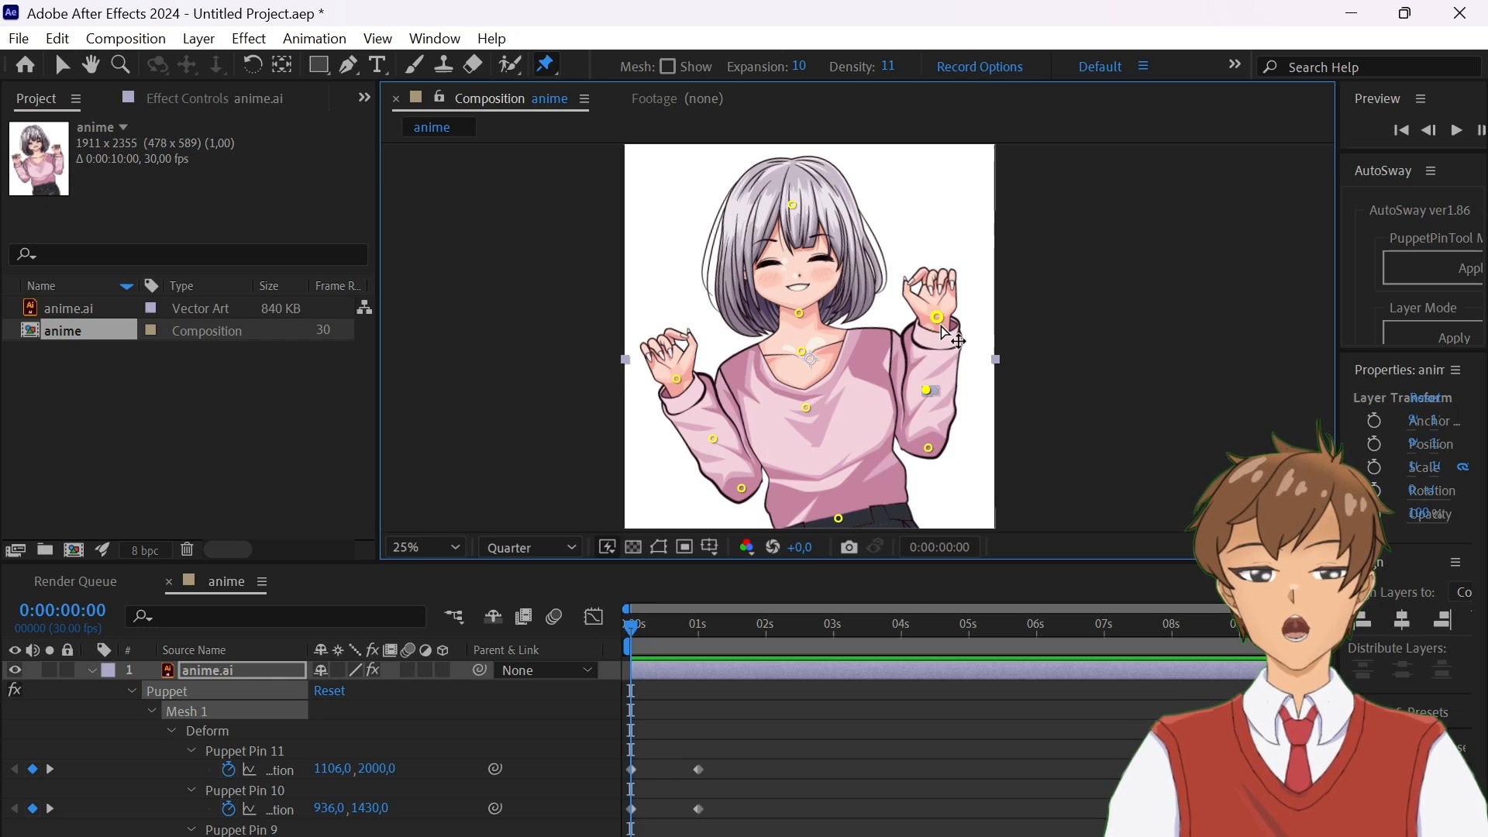
left_click_drag(942, 328, 1005, 364)
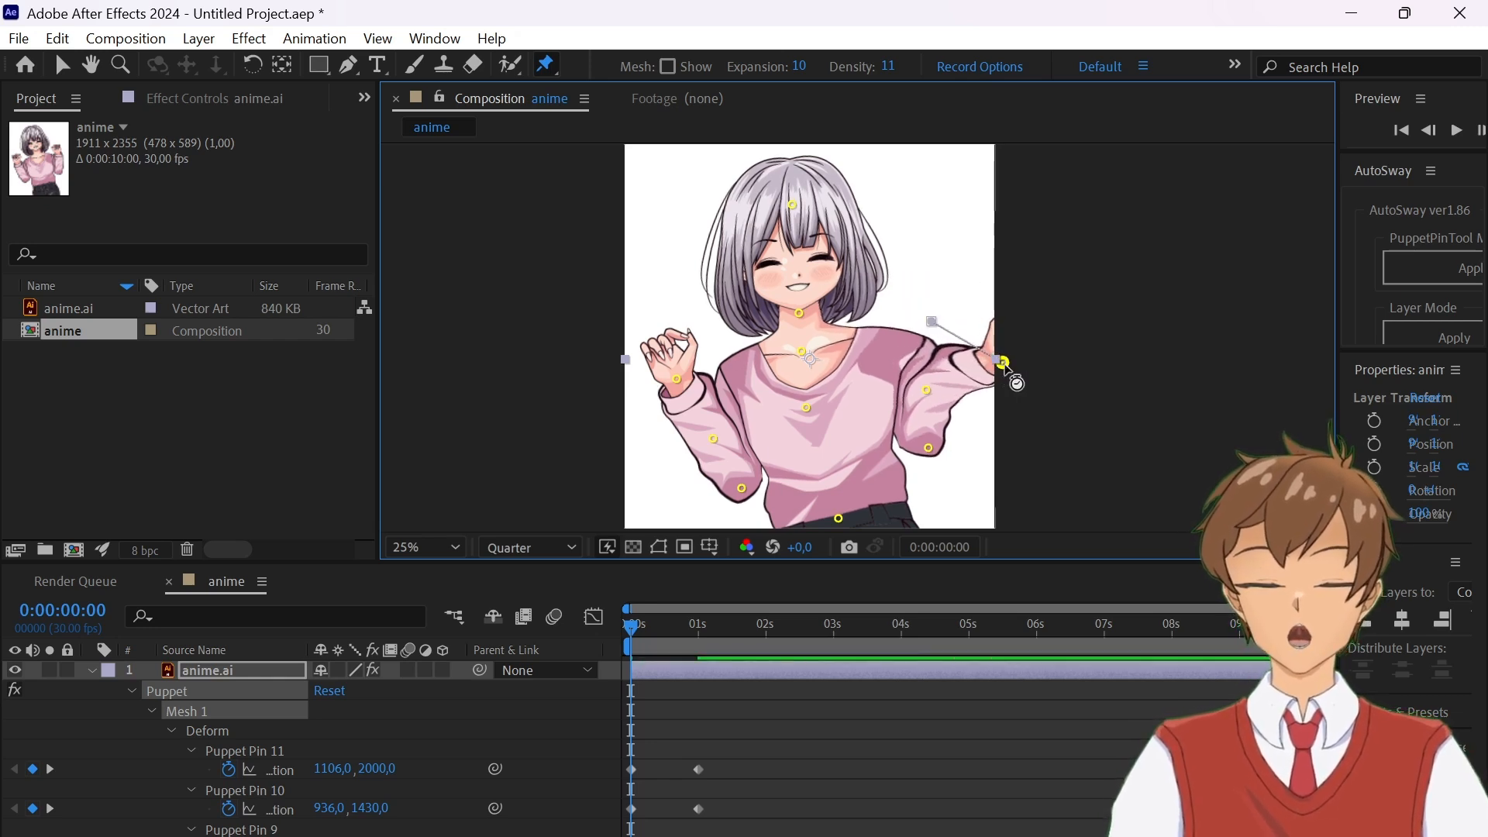
key("ctrl+z")
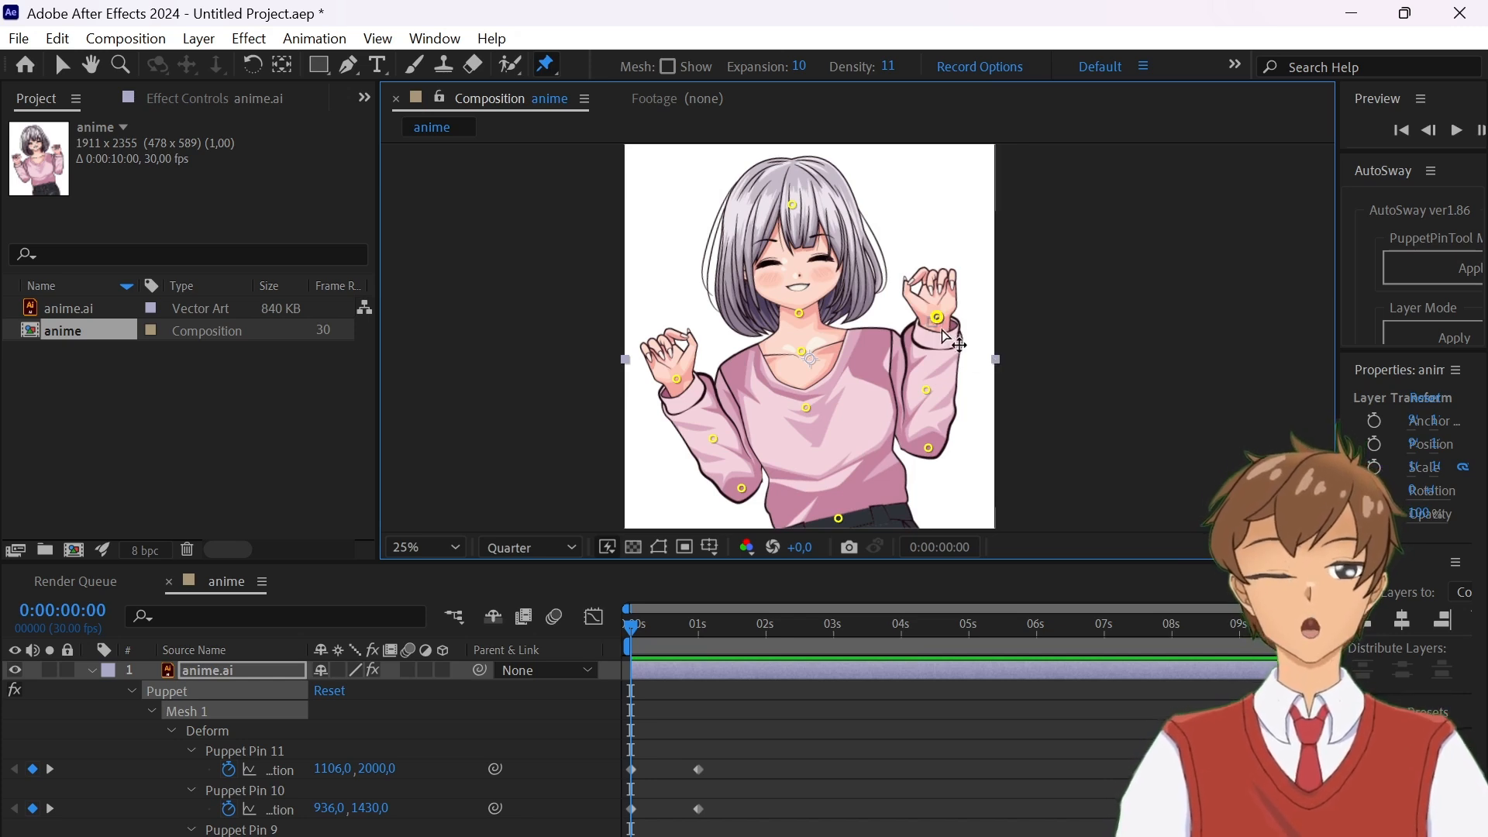
- Select all the puppet pin position keyframes at the first frame and at 1 second
scroll(765, 722, "down", 3)
scroll(765, 722, "up", 3)
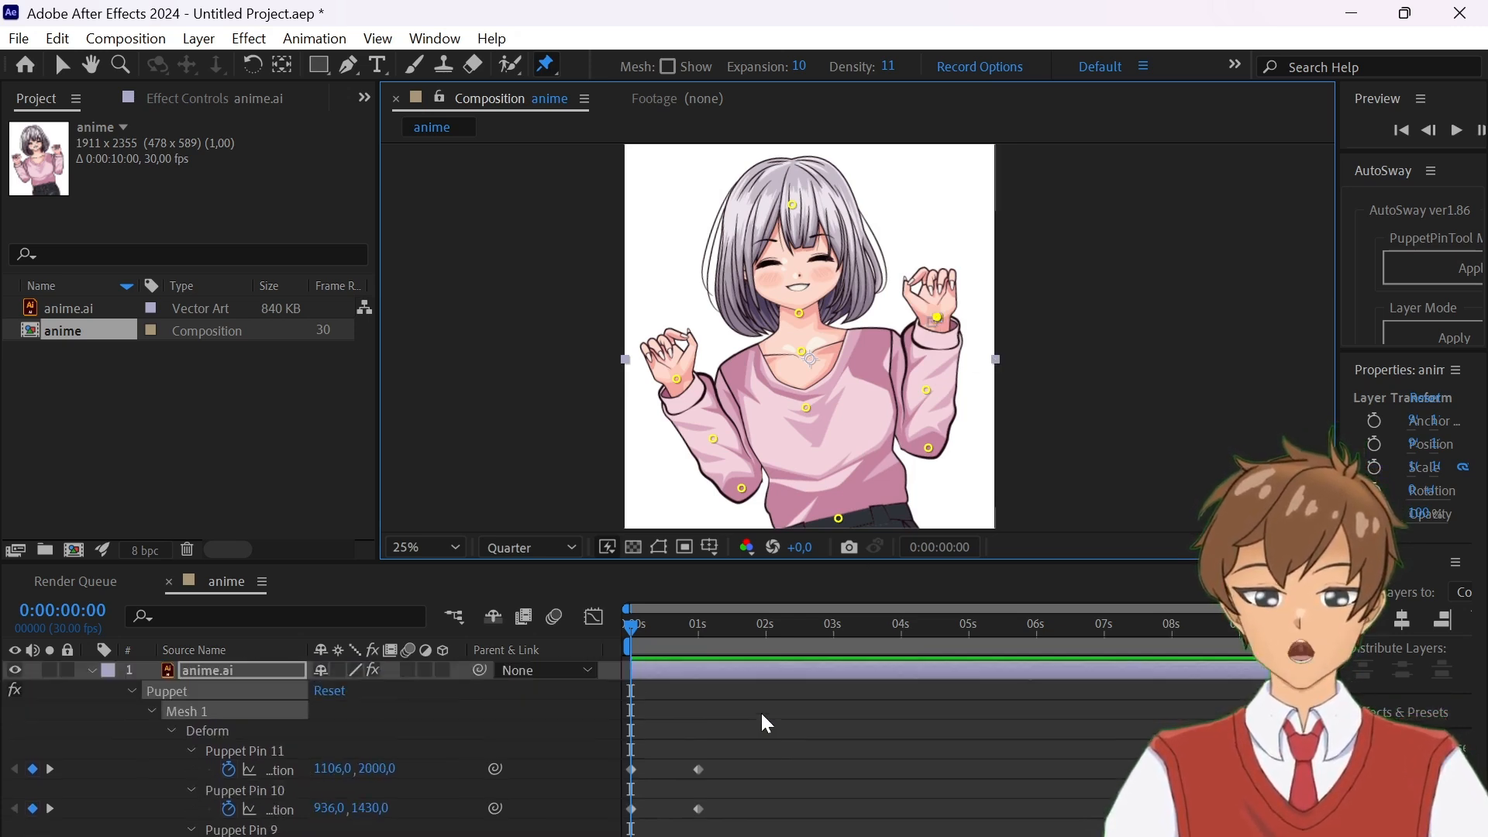
scroll(766, 722, "down", 3)
scroll(765, 722, "up", 3)
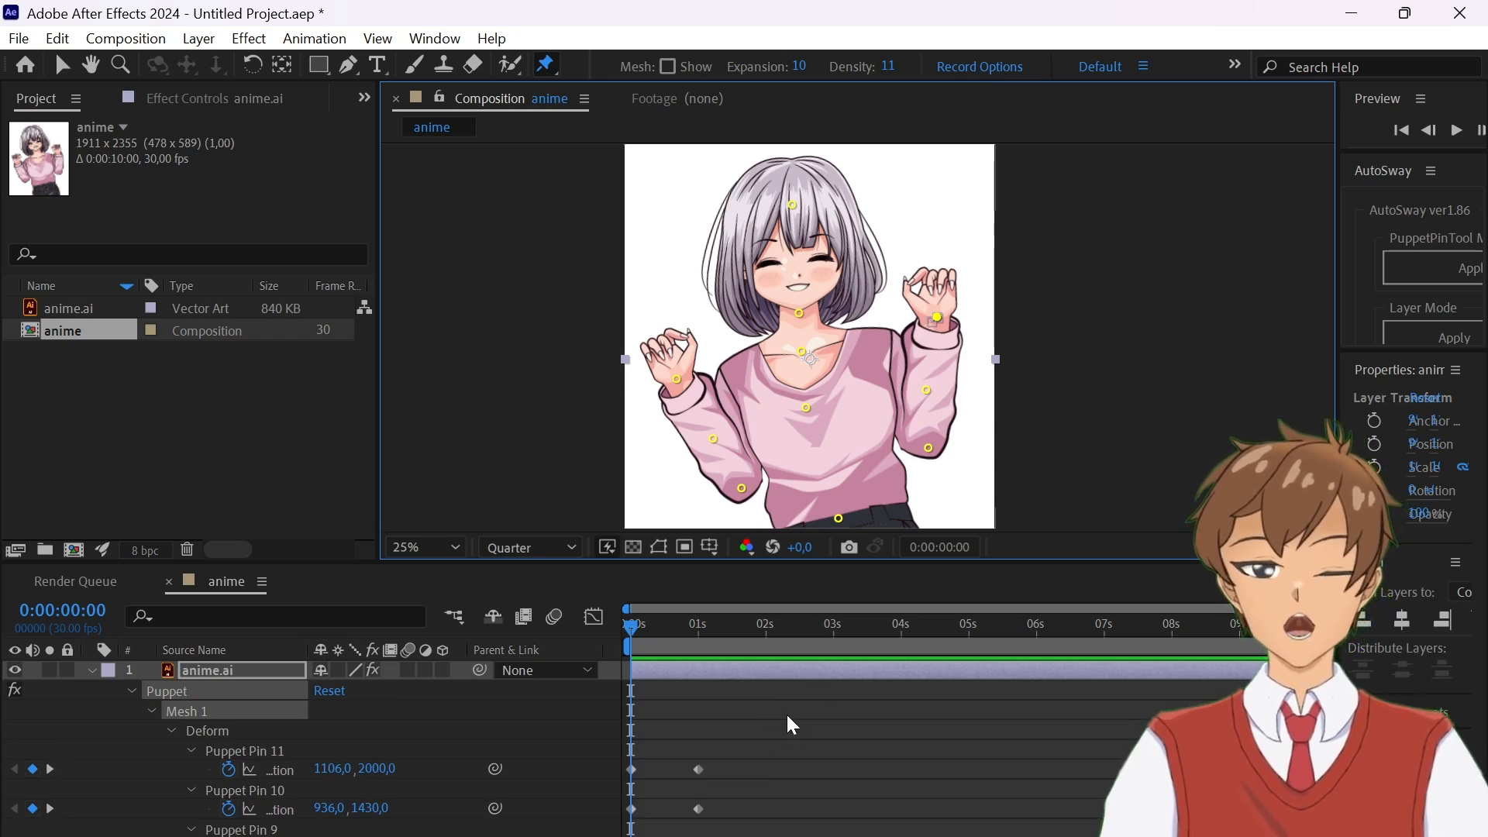
left_click_drag(778, 715, 589, 834)
scroll(676, 756, "up", 5)
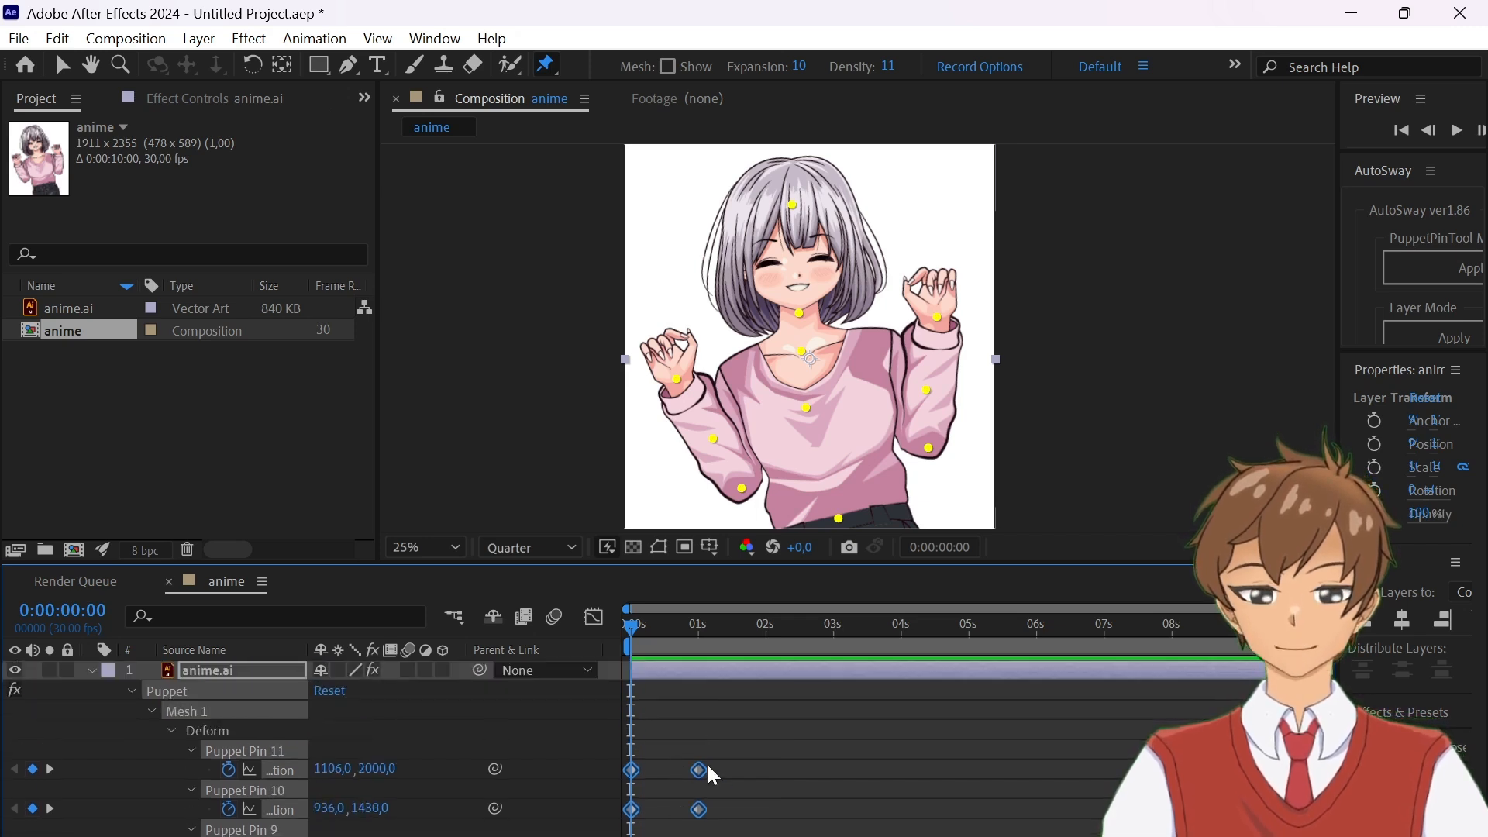
- Apply Easy Ease to all selected puppet pin position keyframes, and reselect all of them at the first frame and 1 second
key("F9")
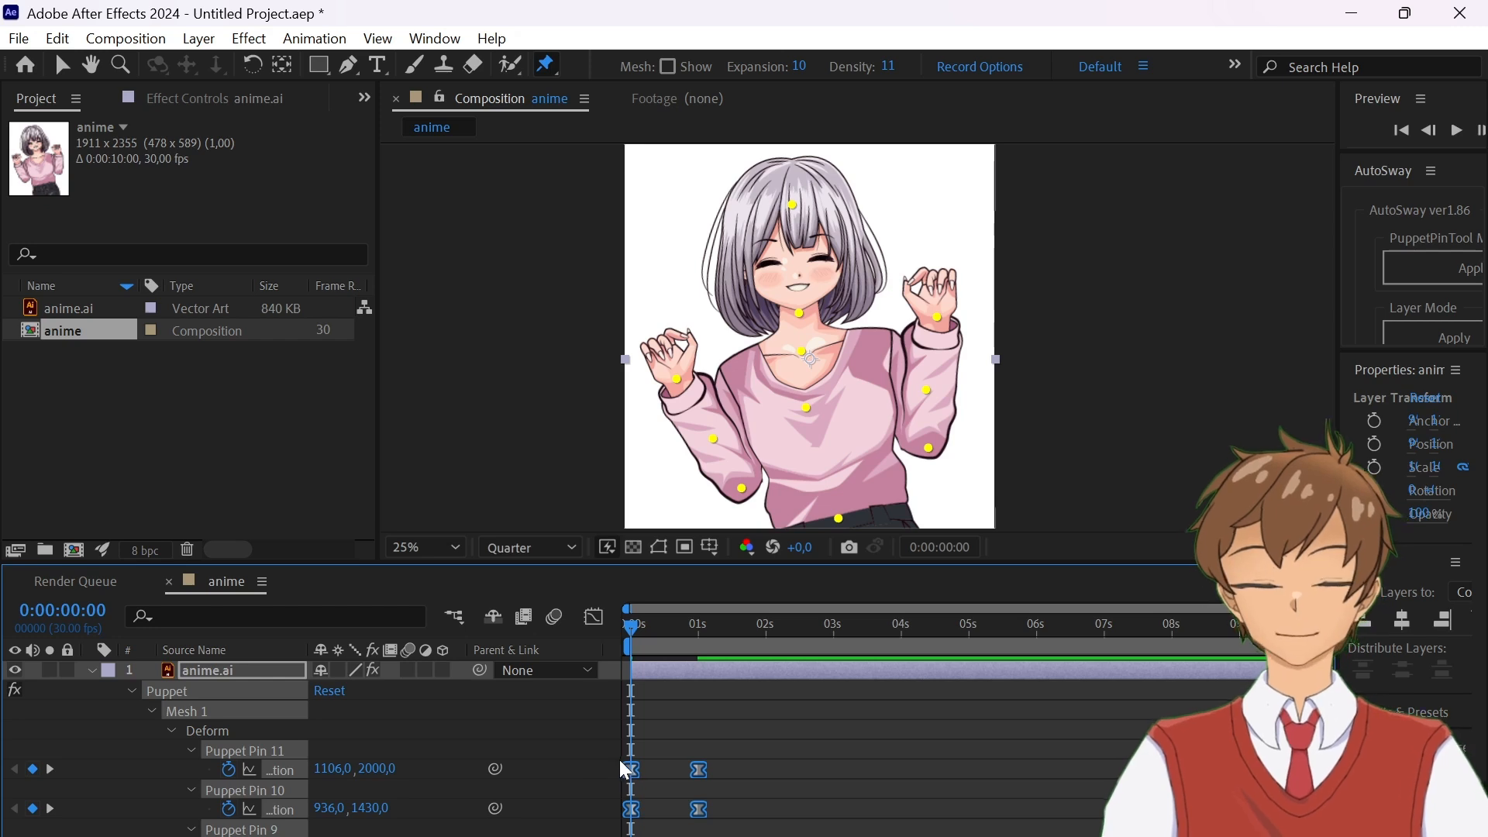
left_click(682, 780)
scroll(697, 767, "down", 4)
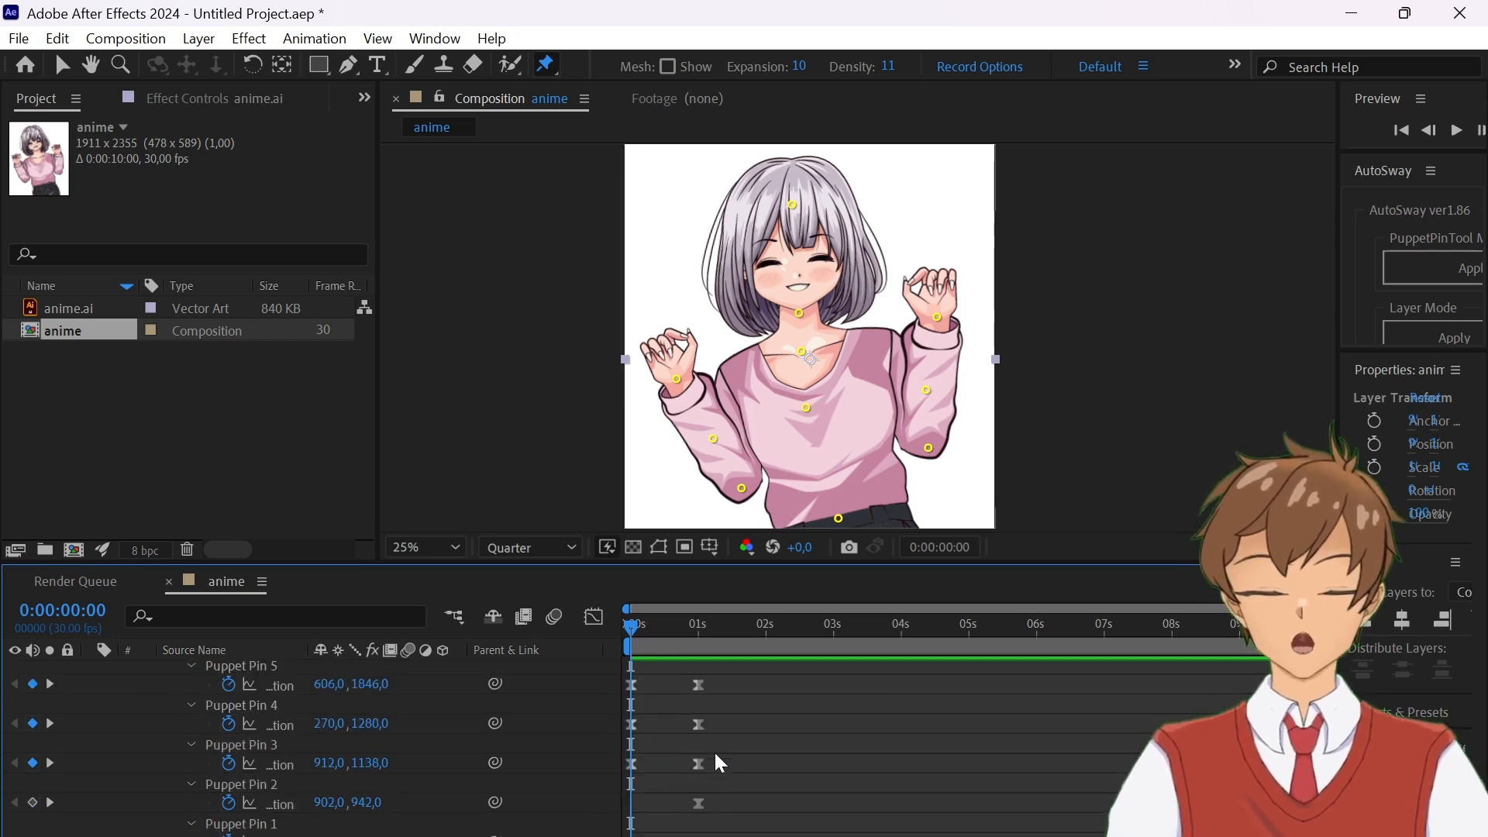
scroll(735, 746, "up", 5)
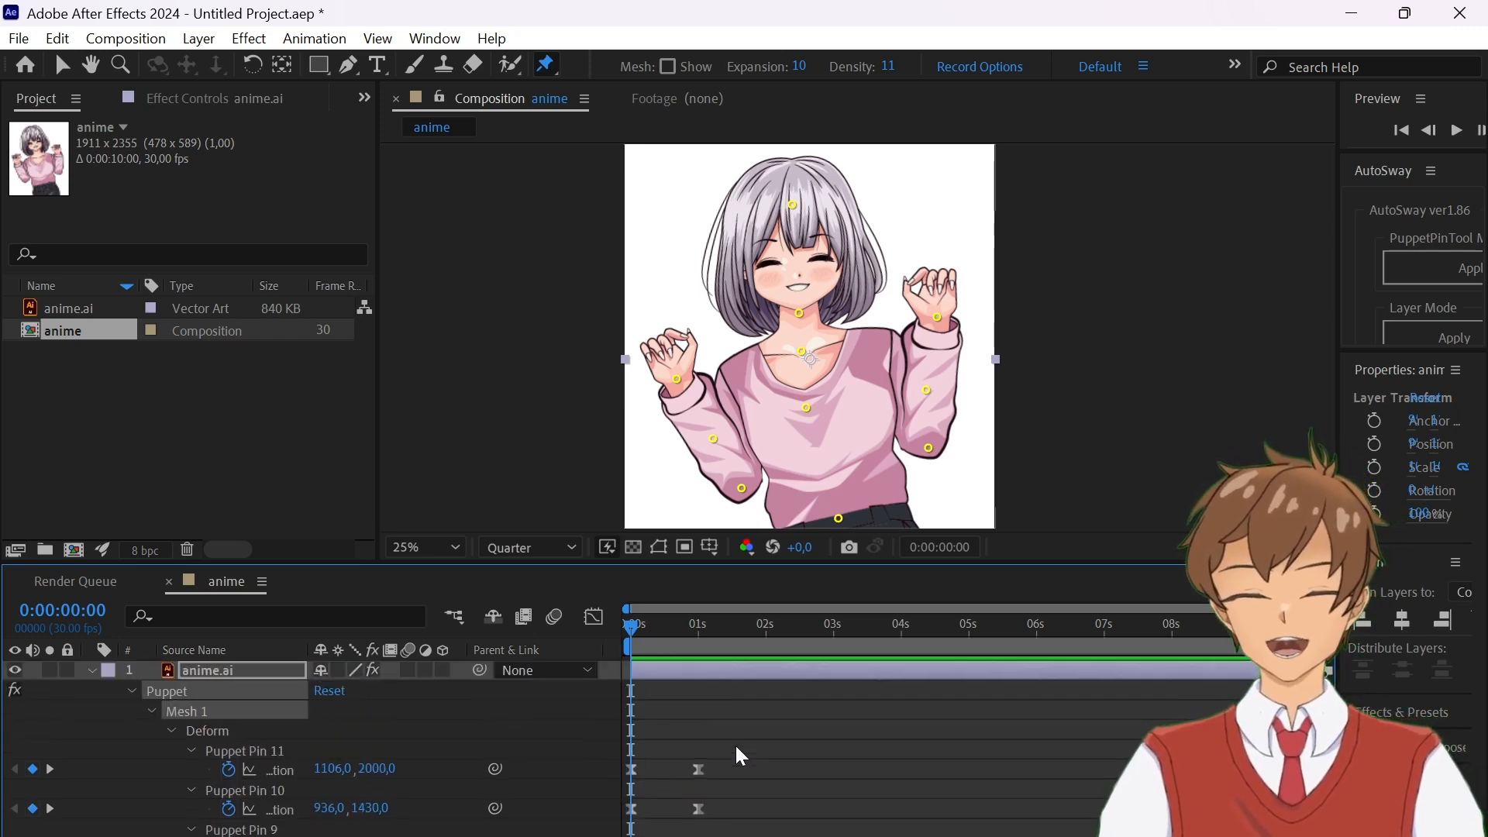
left_click_drag(735, 746, 618, 836)
scroll(804, 703, "up", 5)
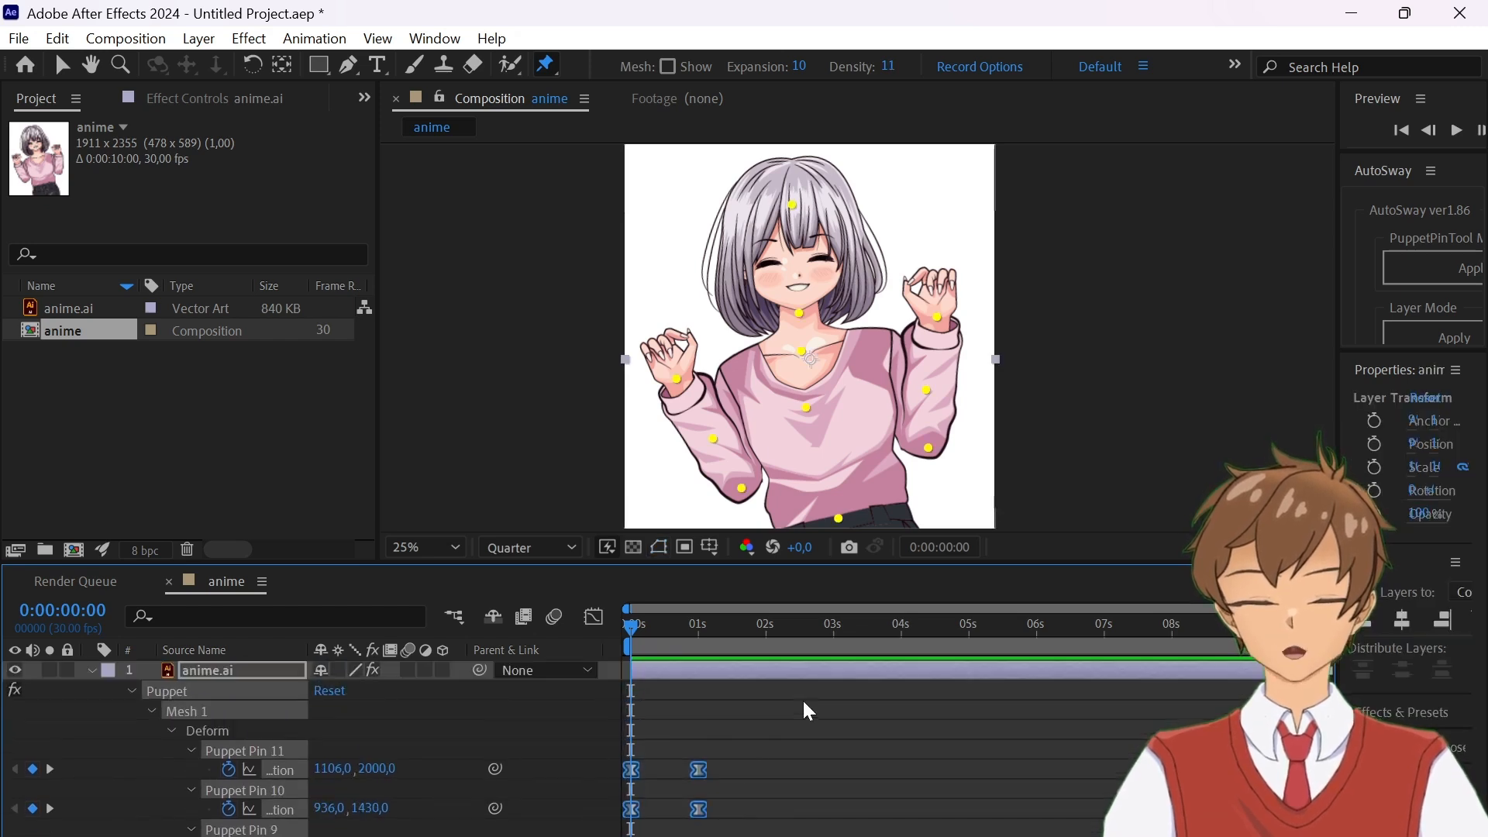
- Steepen the speed curves of all puppet pin positions in the Graph Editor by pulling the easing handles inward, and return to the keyframe view
left_click(597, 624)
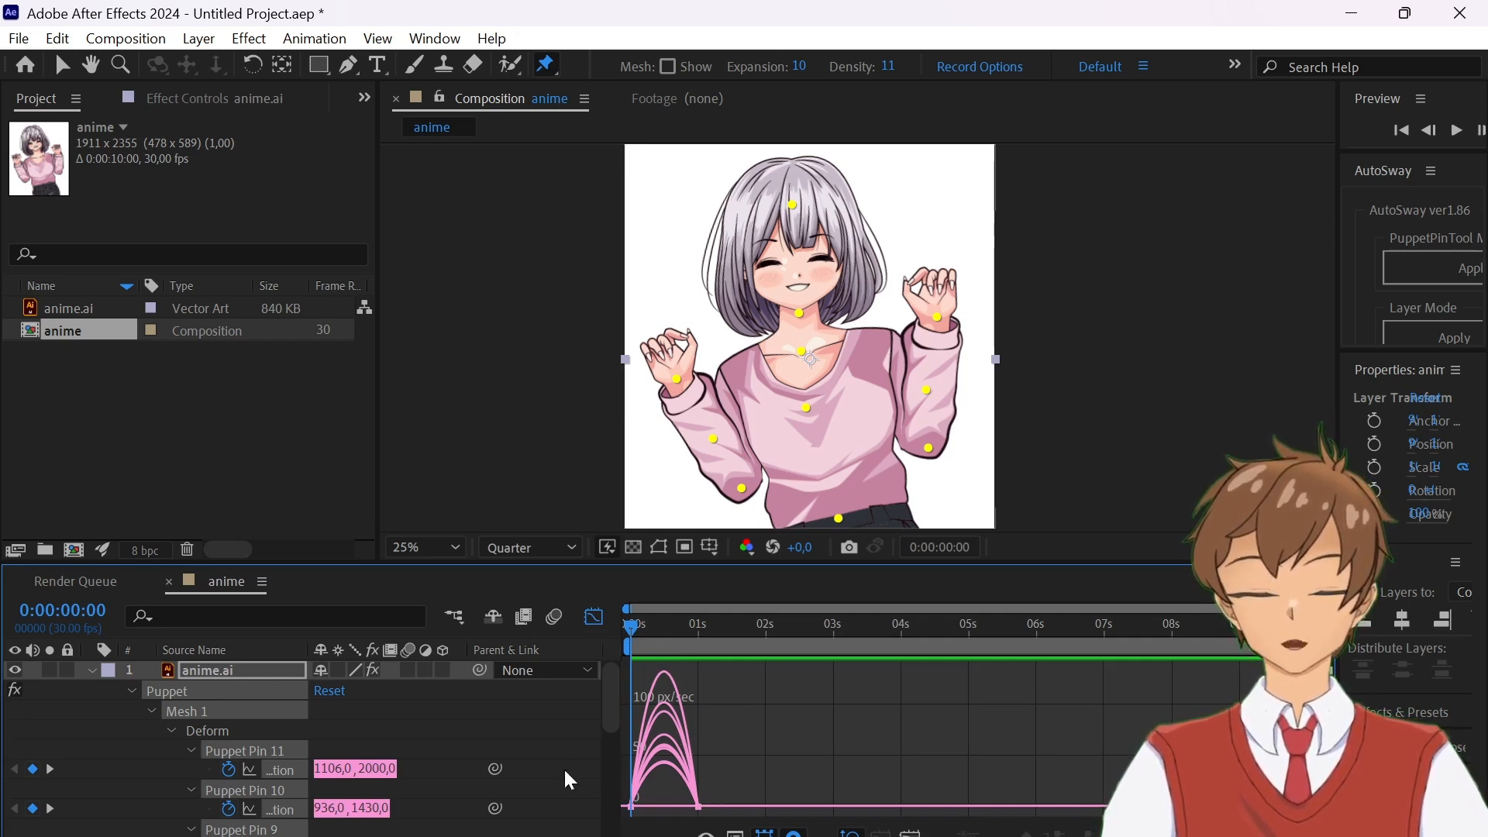
scroll(345, 764, "down", 5)
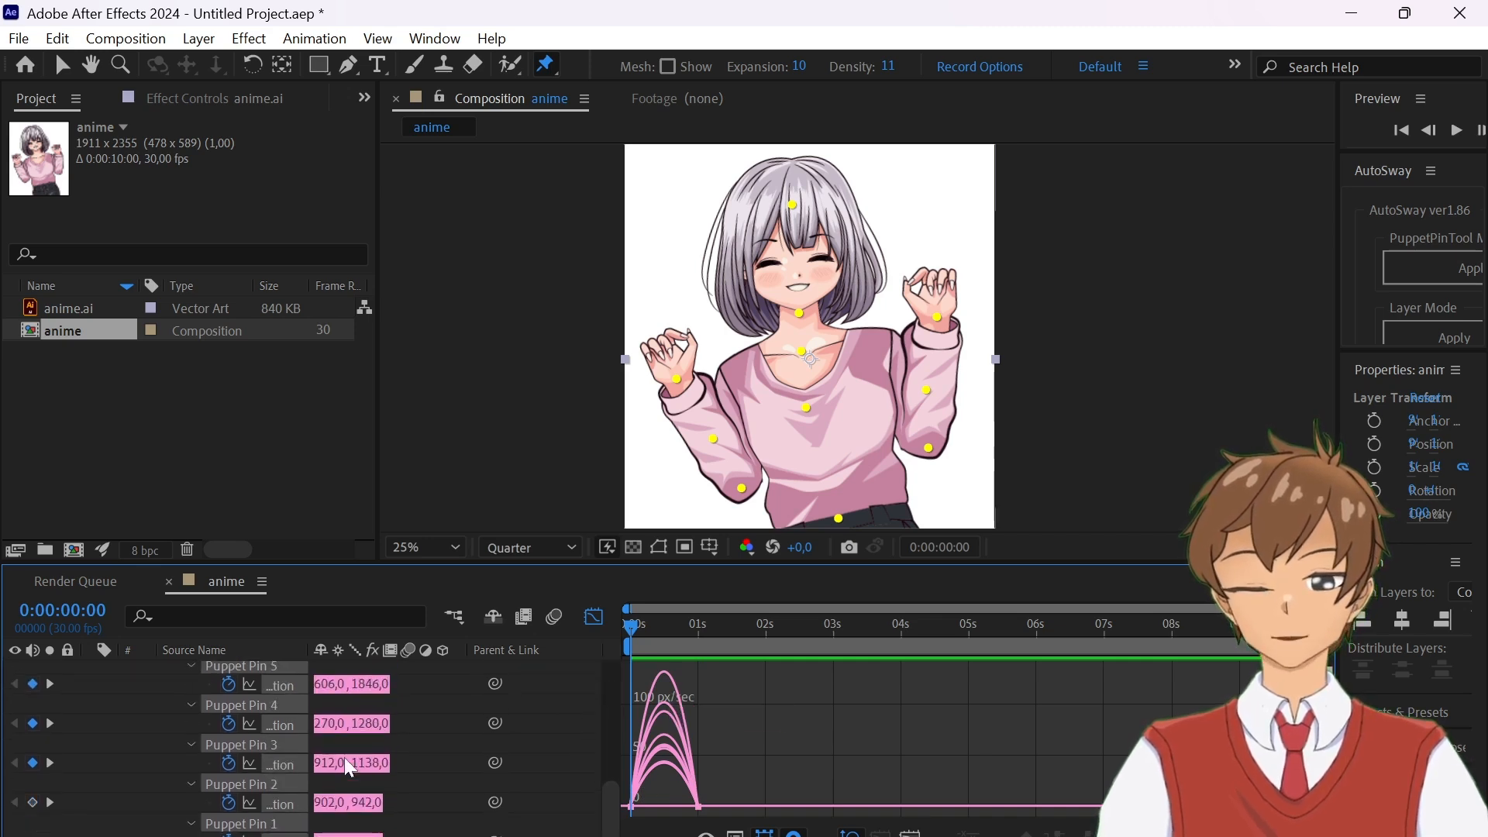
scroll(372, 778, "up", 5)
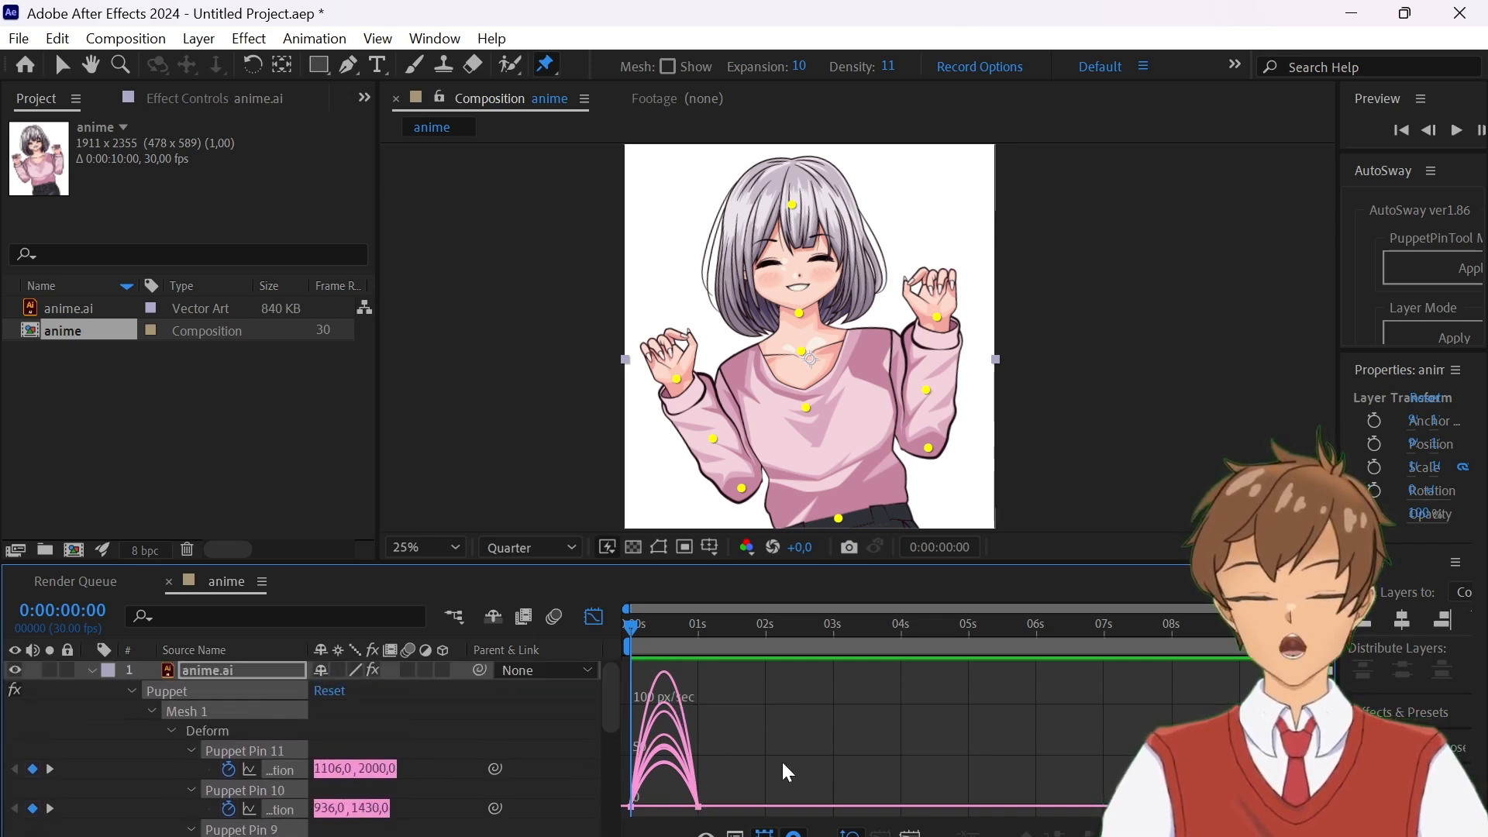
left_click_drag(675, 795, 588, 812)
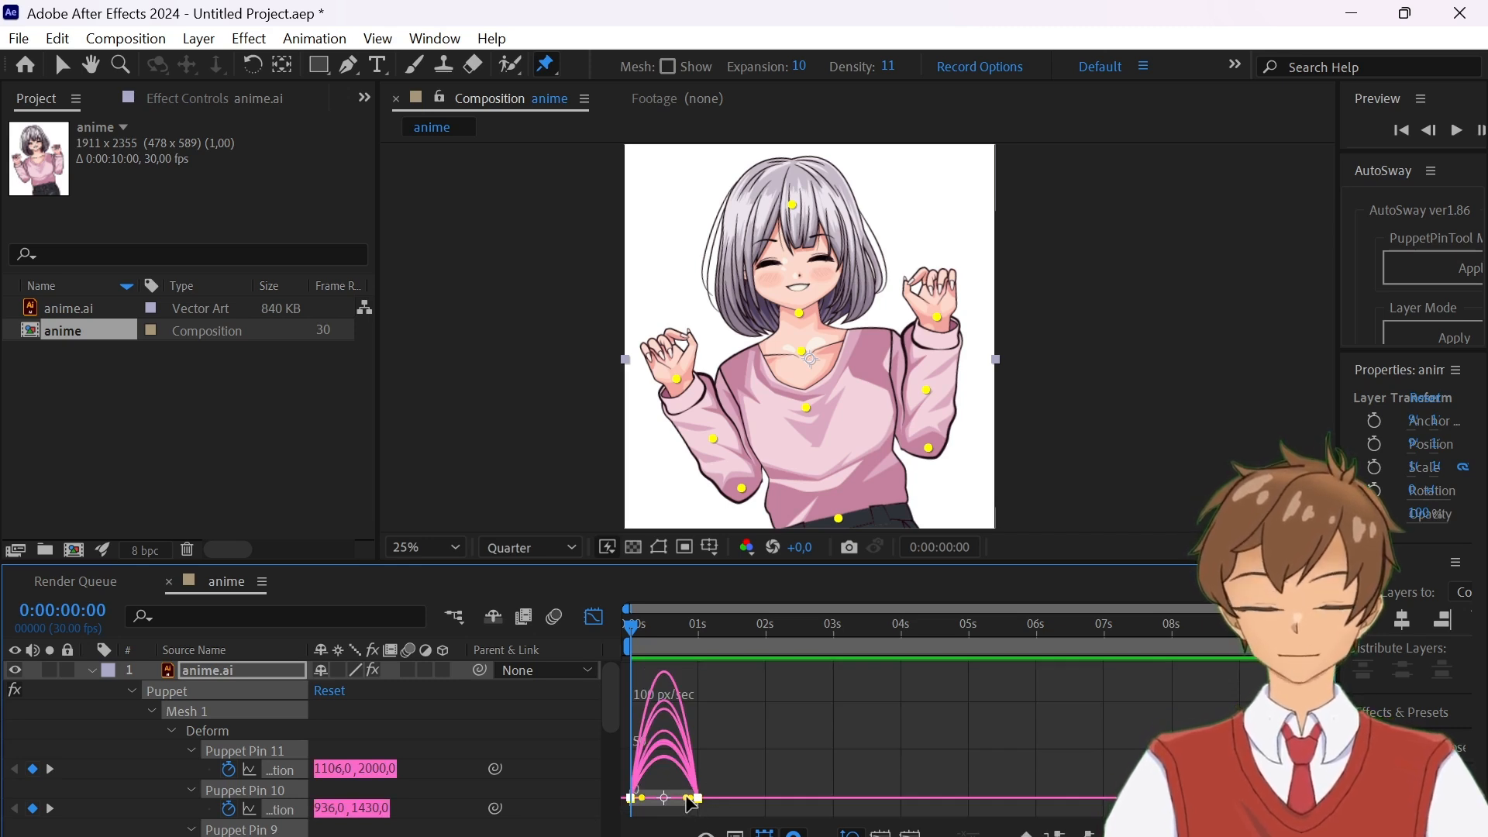
left_click_drag(687, 799, 655, 811)
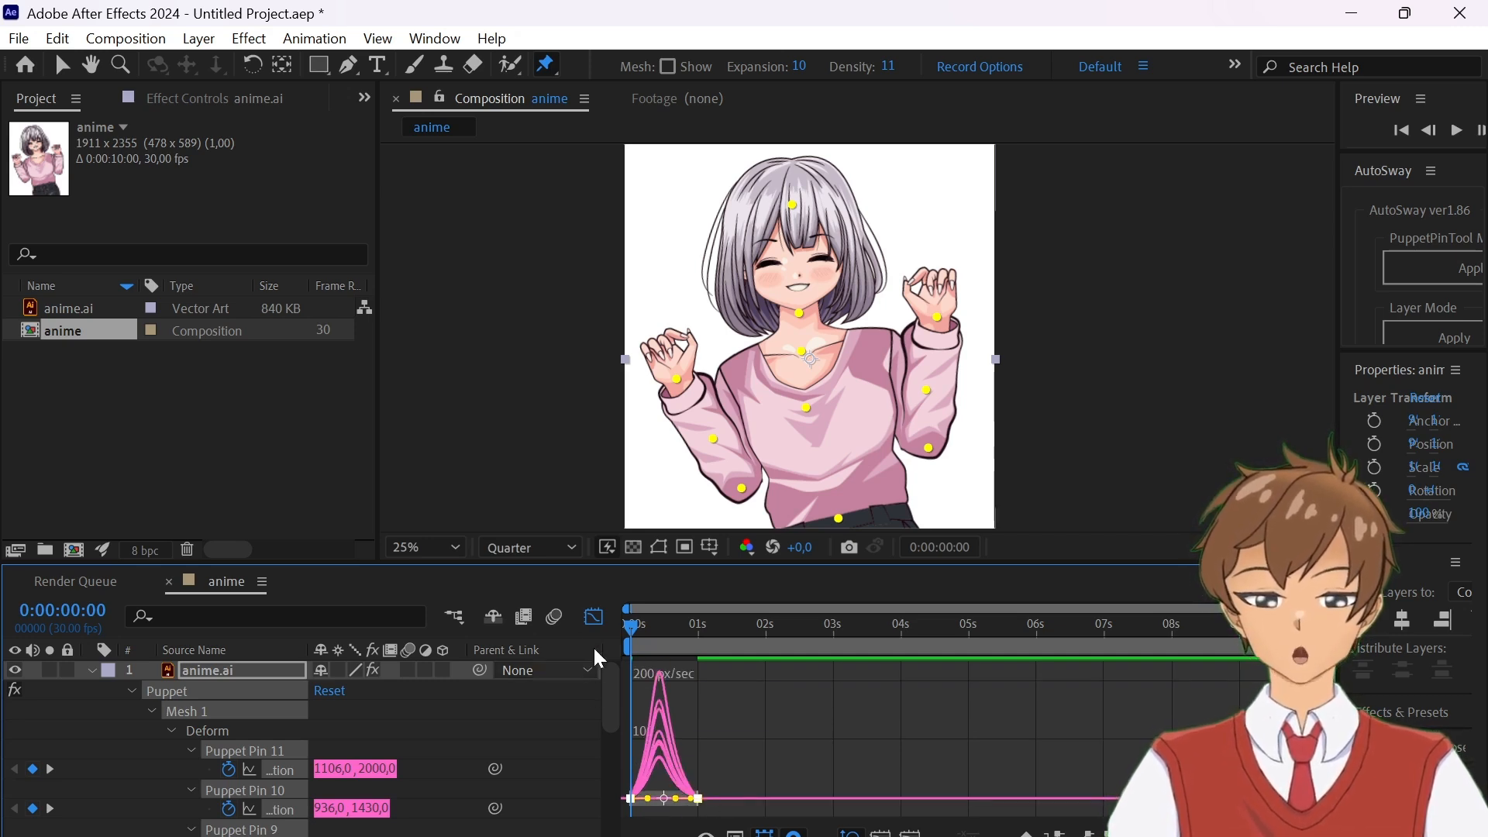
left_click(594, 616)
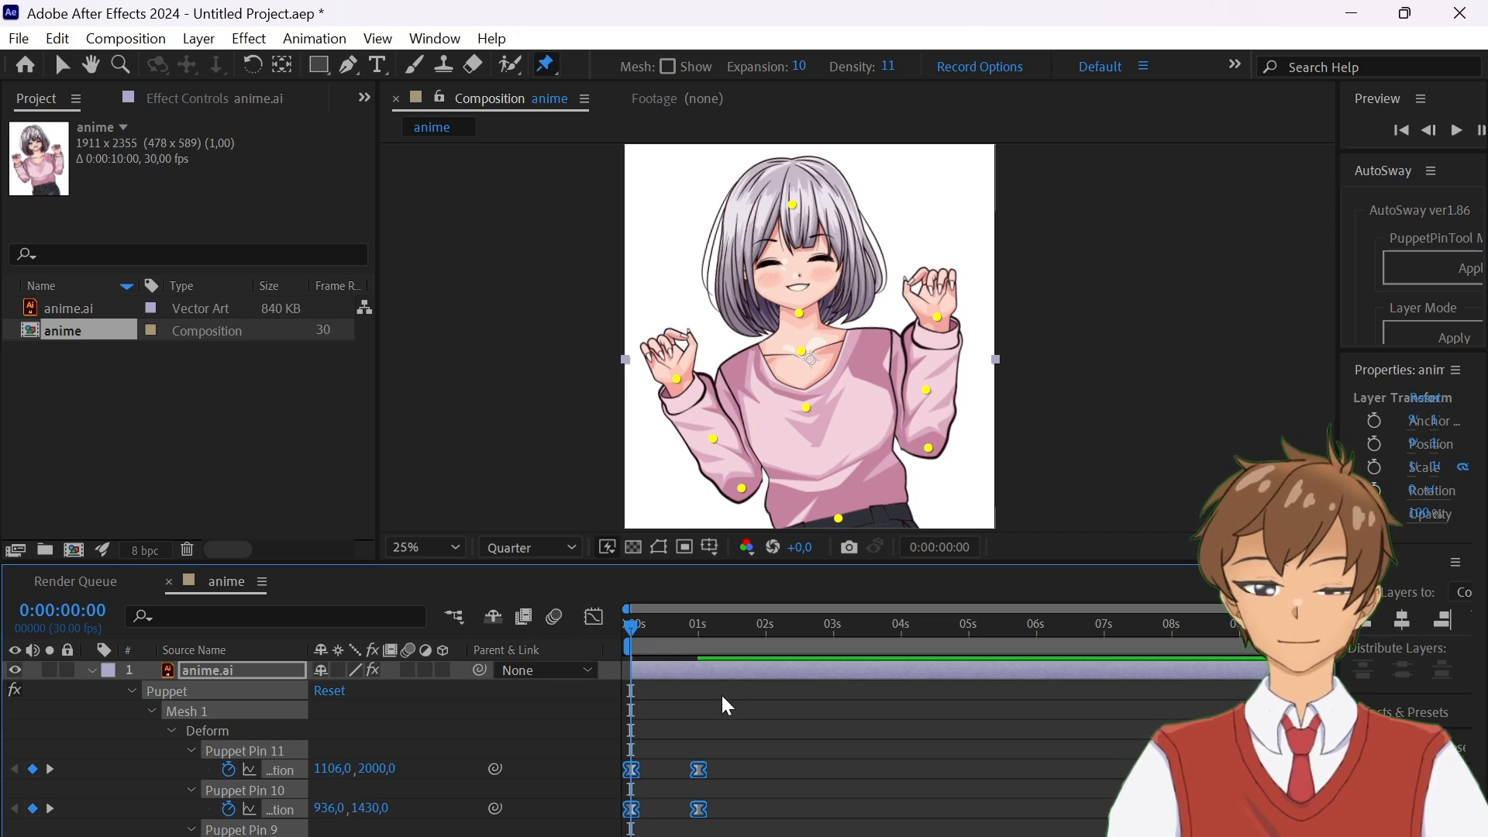
- Play back the eased puppet pin animation several times from the first frame to check the movement
key("space")
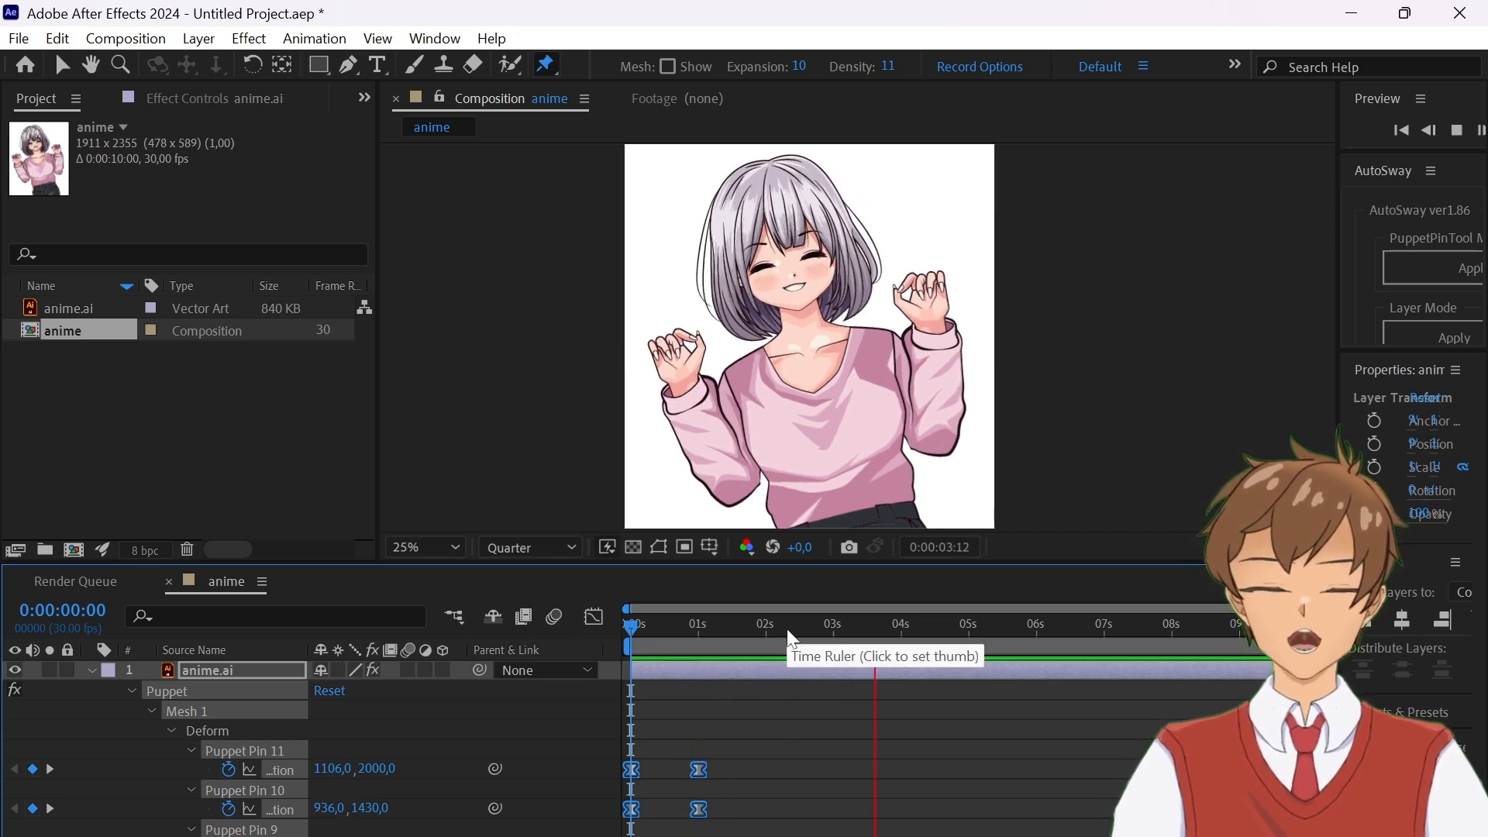
key("space")
left_click(748, 626)
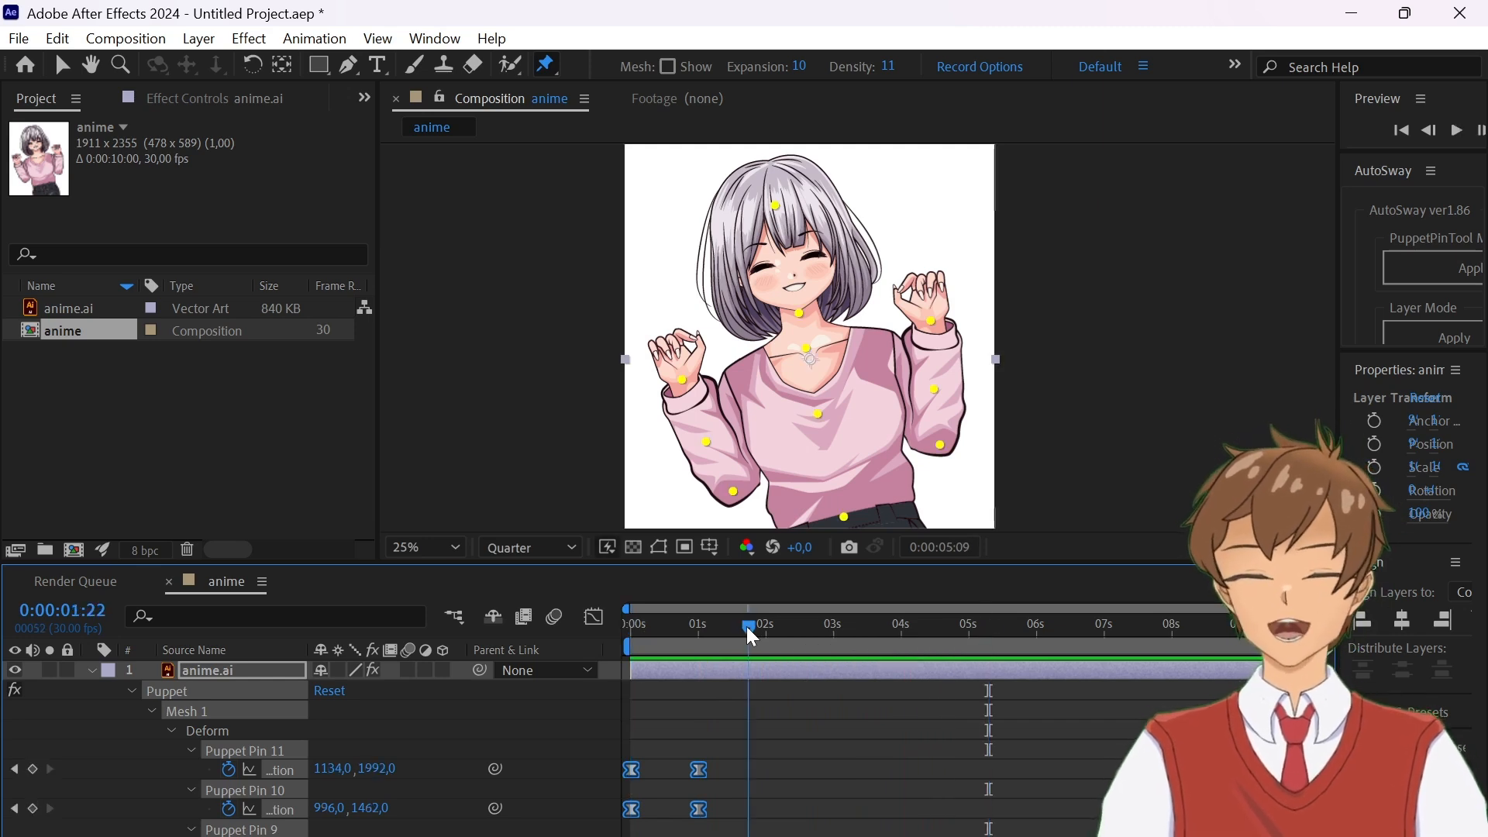
key("Home")
key("space")
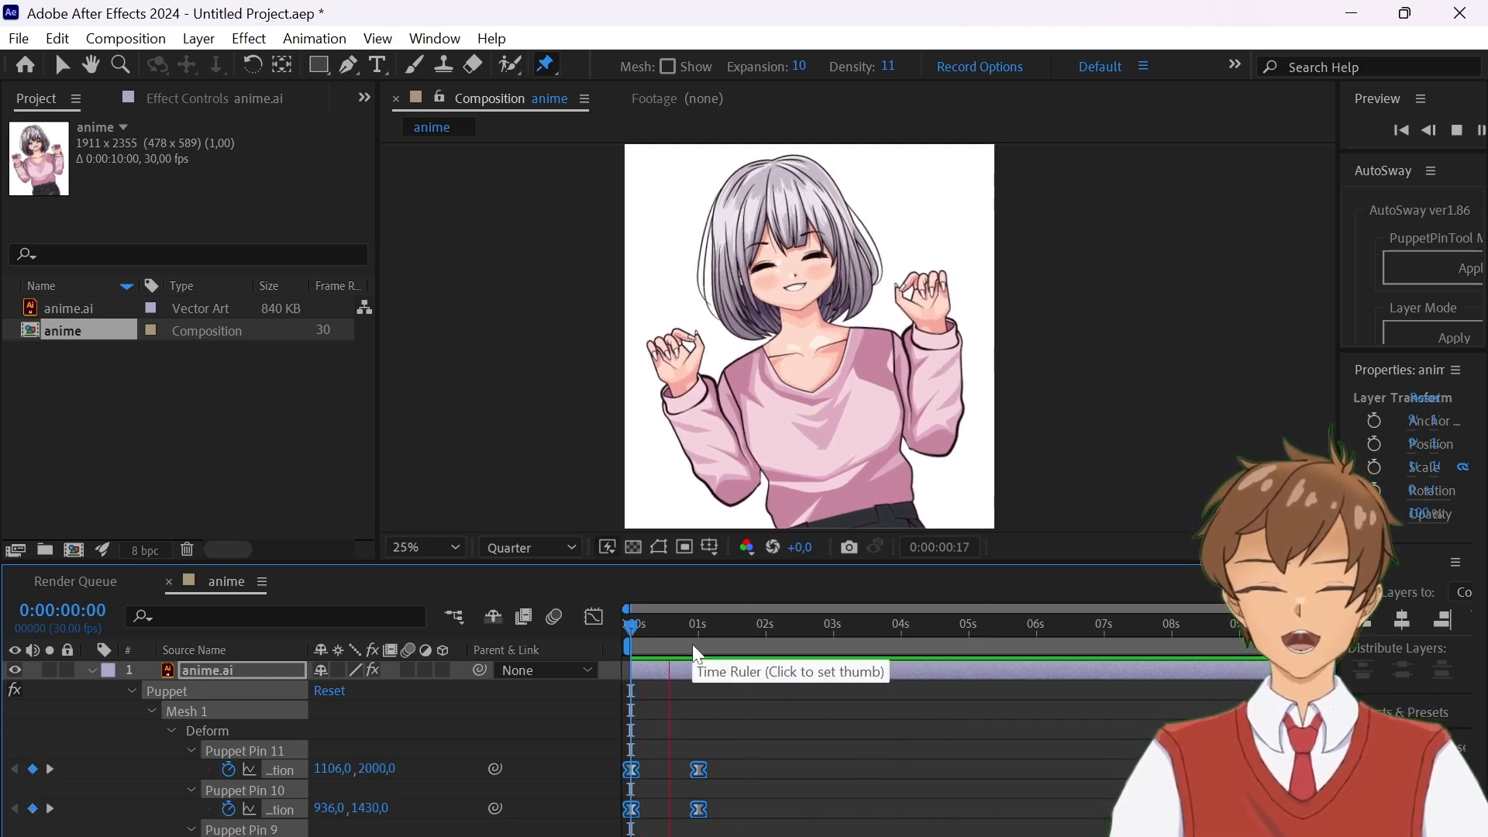
key("space")
left_click_drag(698, 623, 627, 626)
key("space")
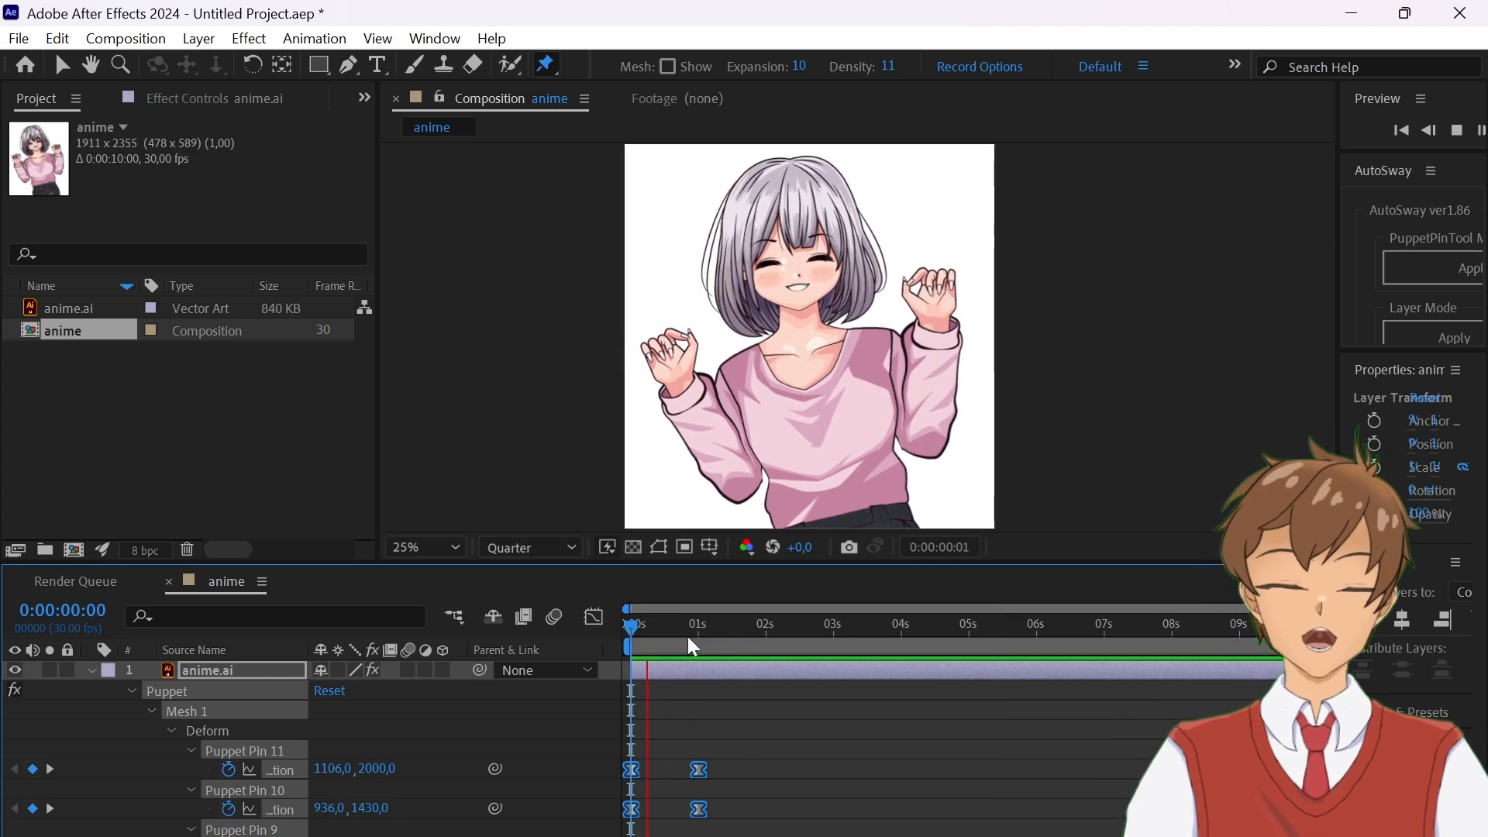
left_click(774, 631)
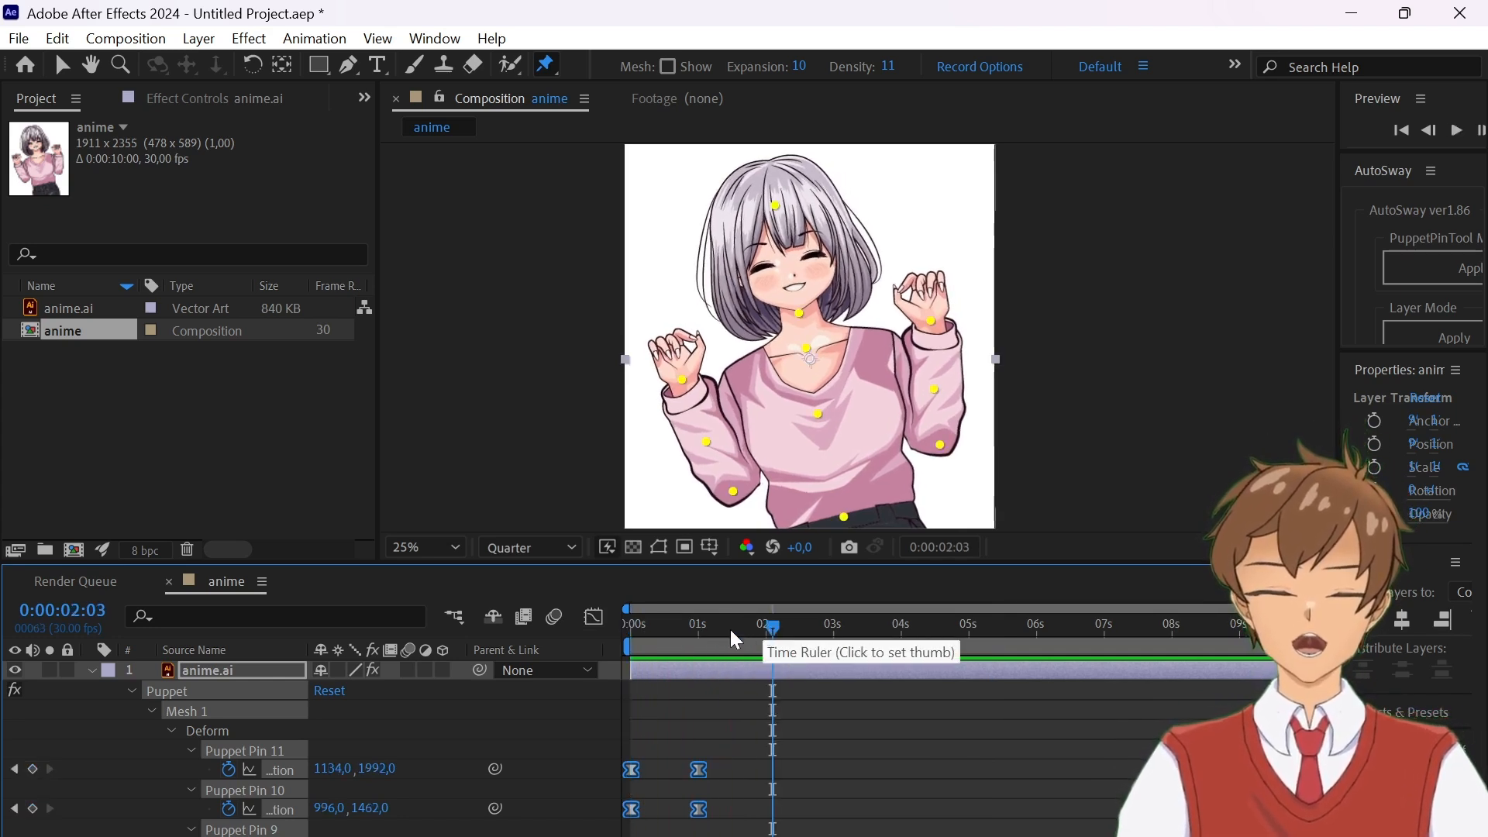
- Try ending the work area at 0:00:01:06 and preview the shortened animation
left_click_drag(730, 629, 712, 630)
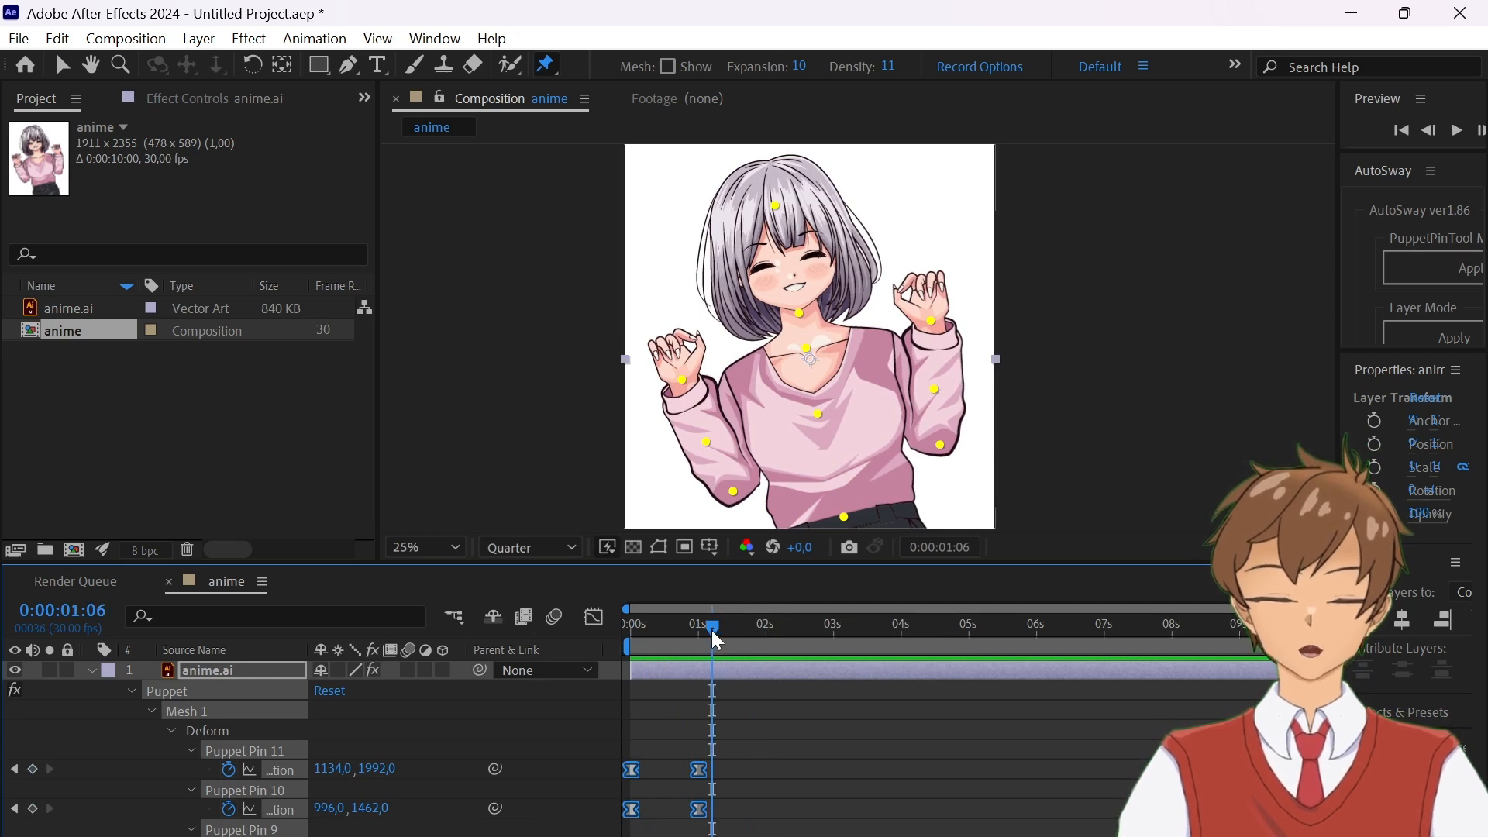
key("space")
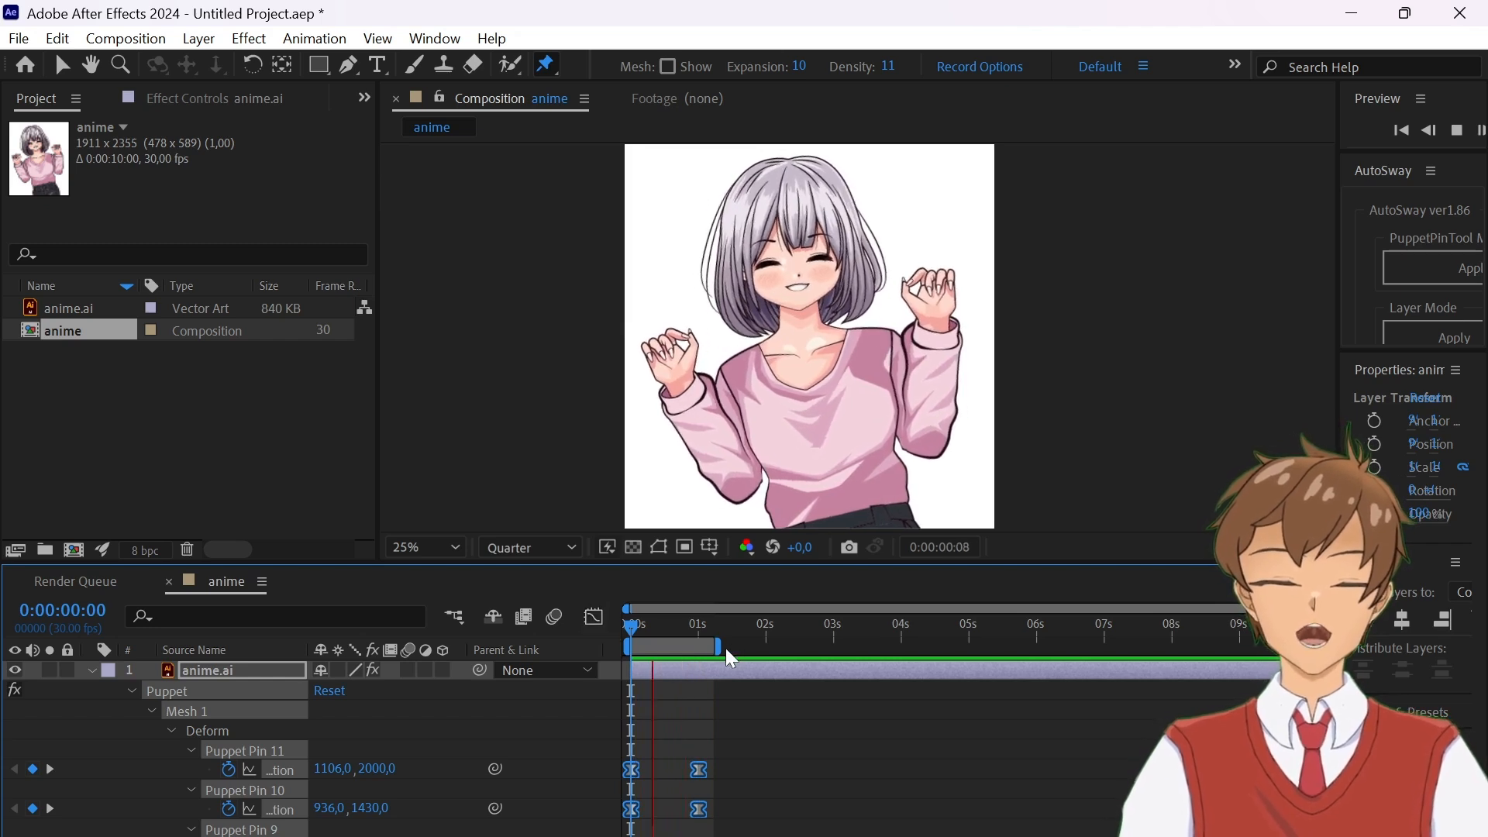
key("space")
key("ctrl+z")
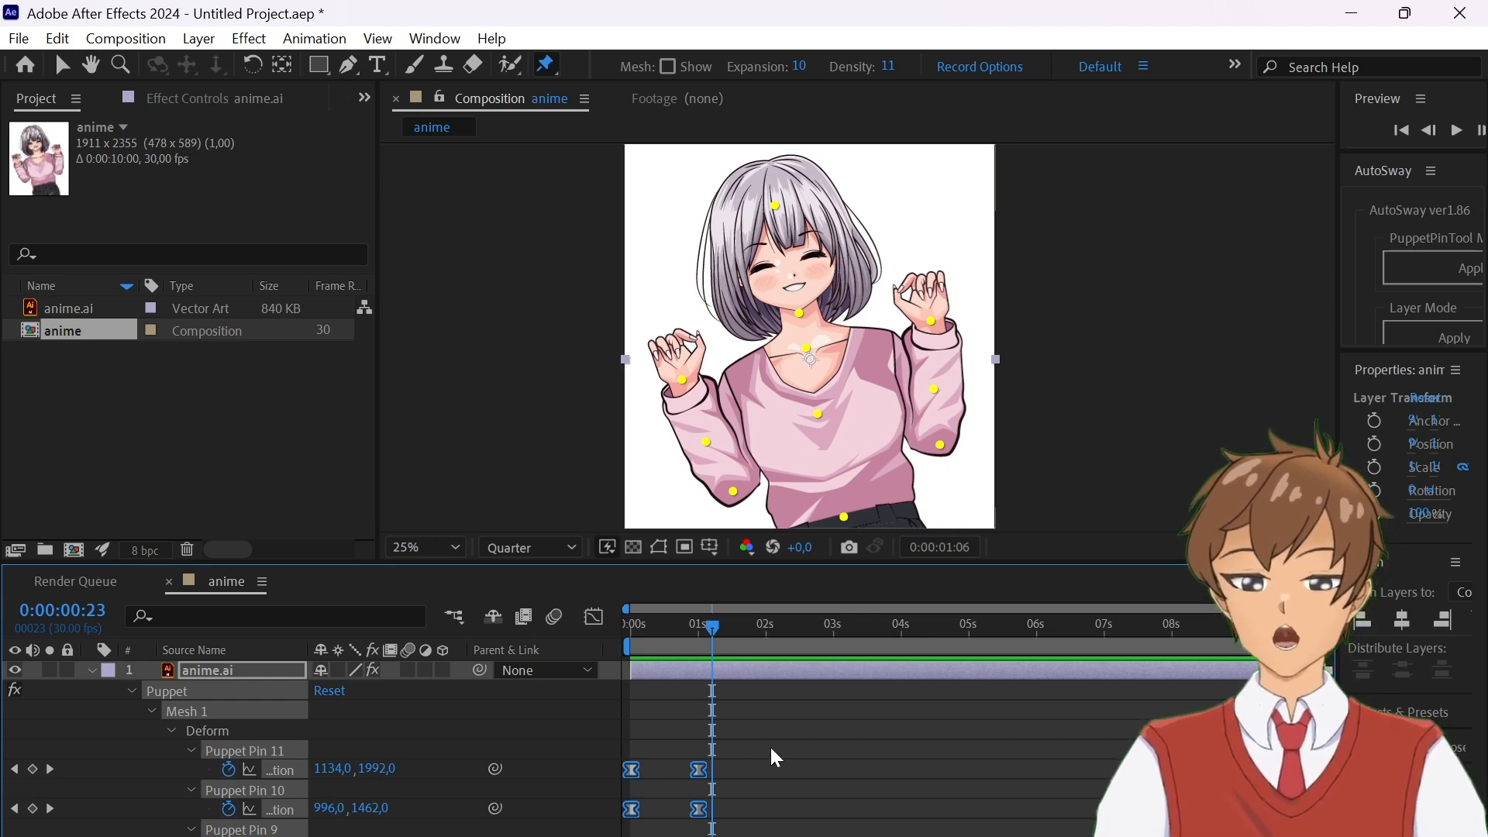
- Add the expression loopOut("pingpong") to the position of Puppet Pin 11
left_click(691, 746)
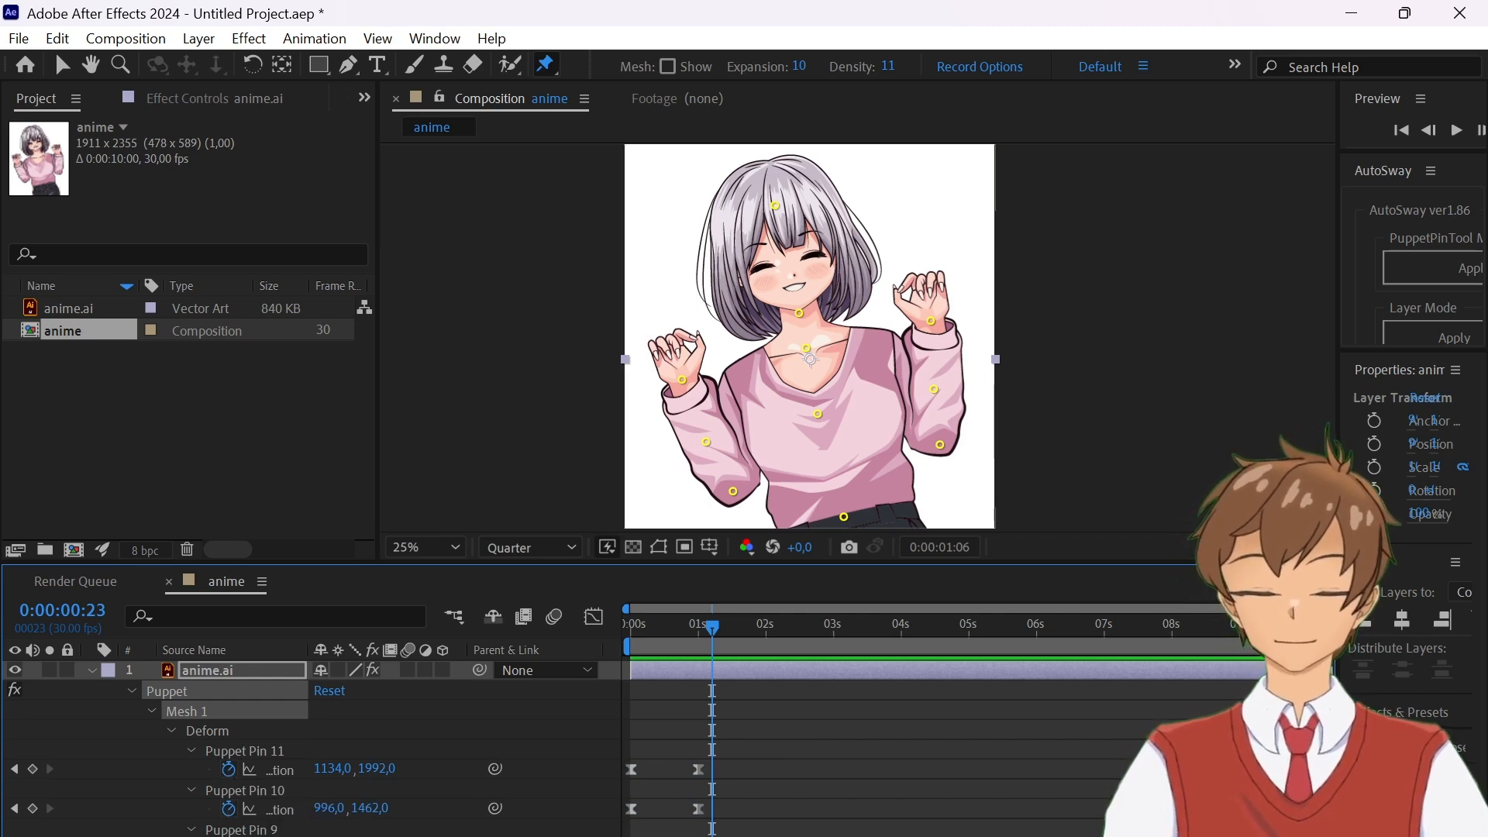
left_click(228, 770, "alt")
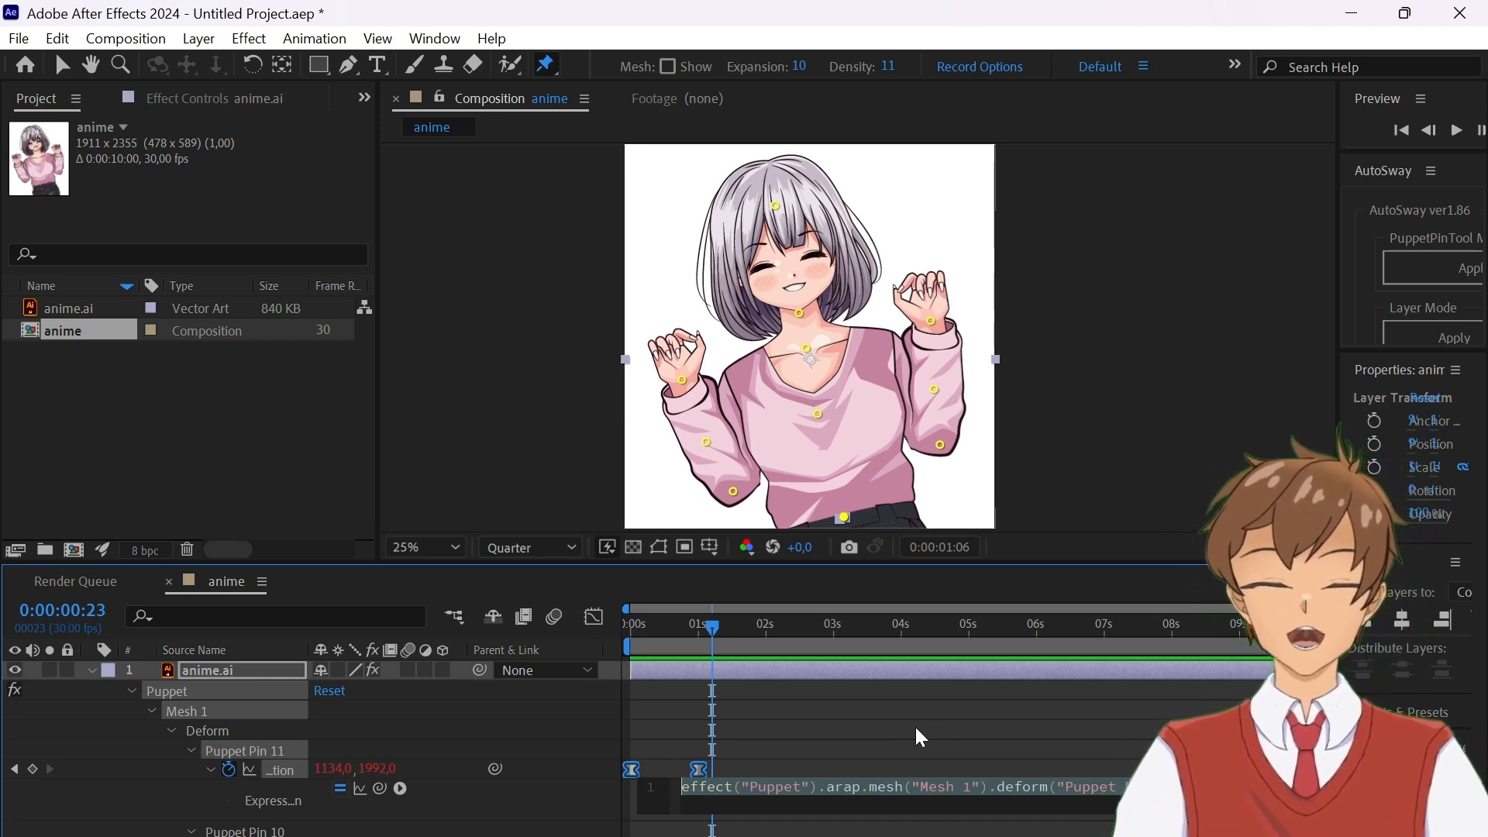
key("ctrl+a")
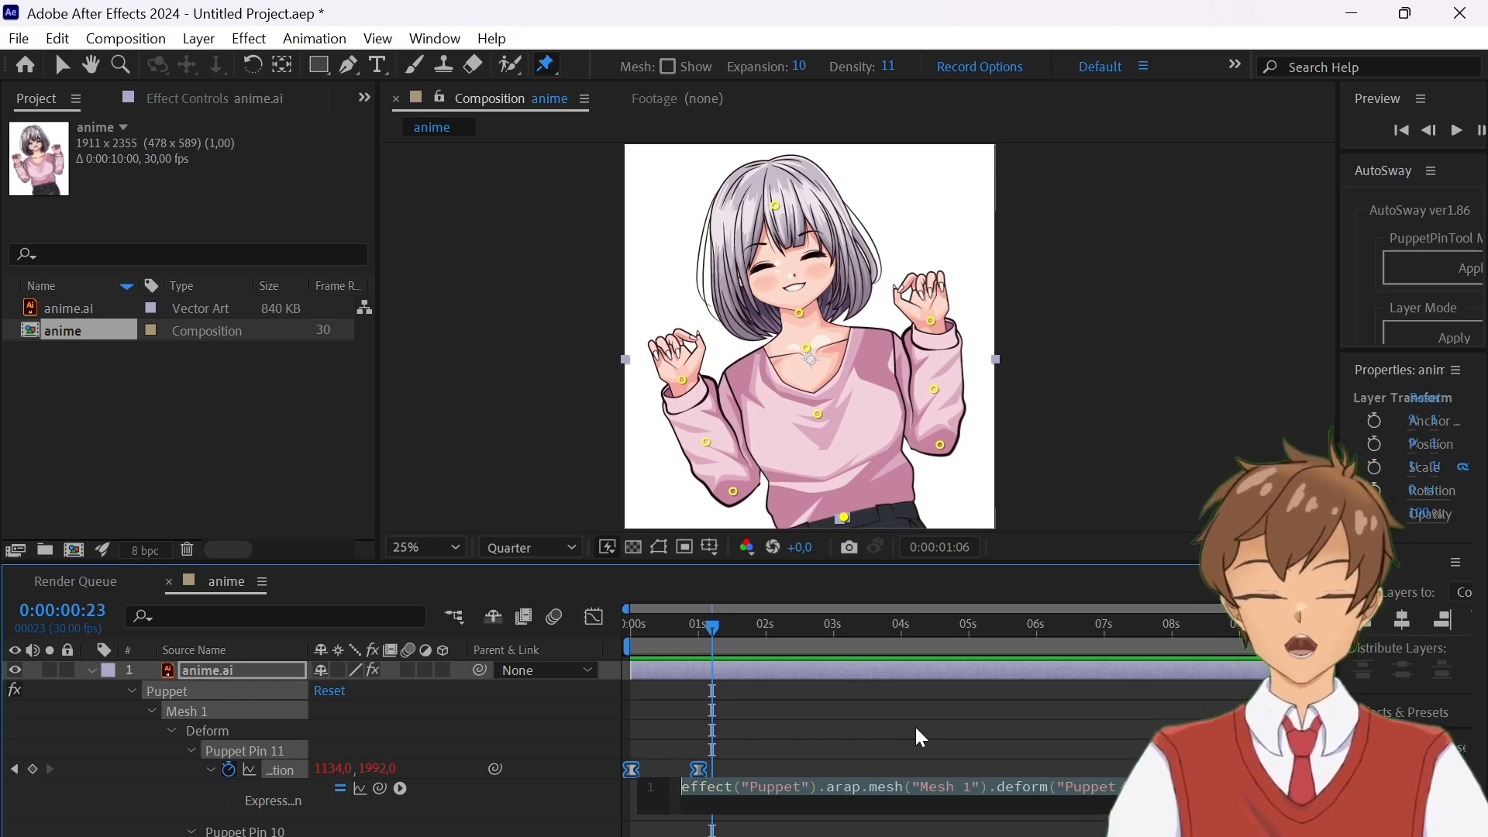
type("lo")
type("op")
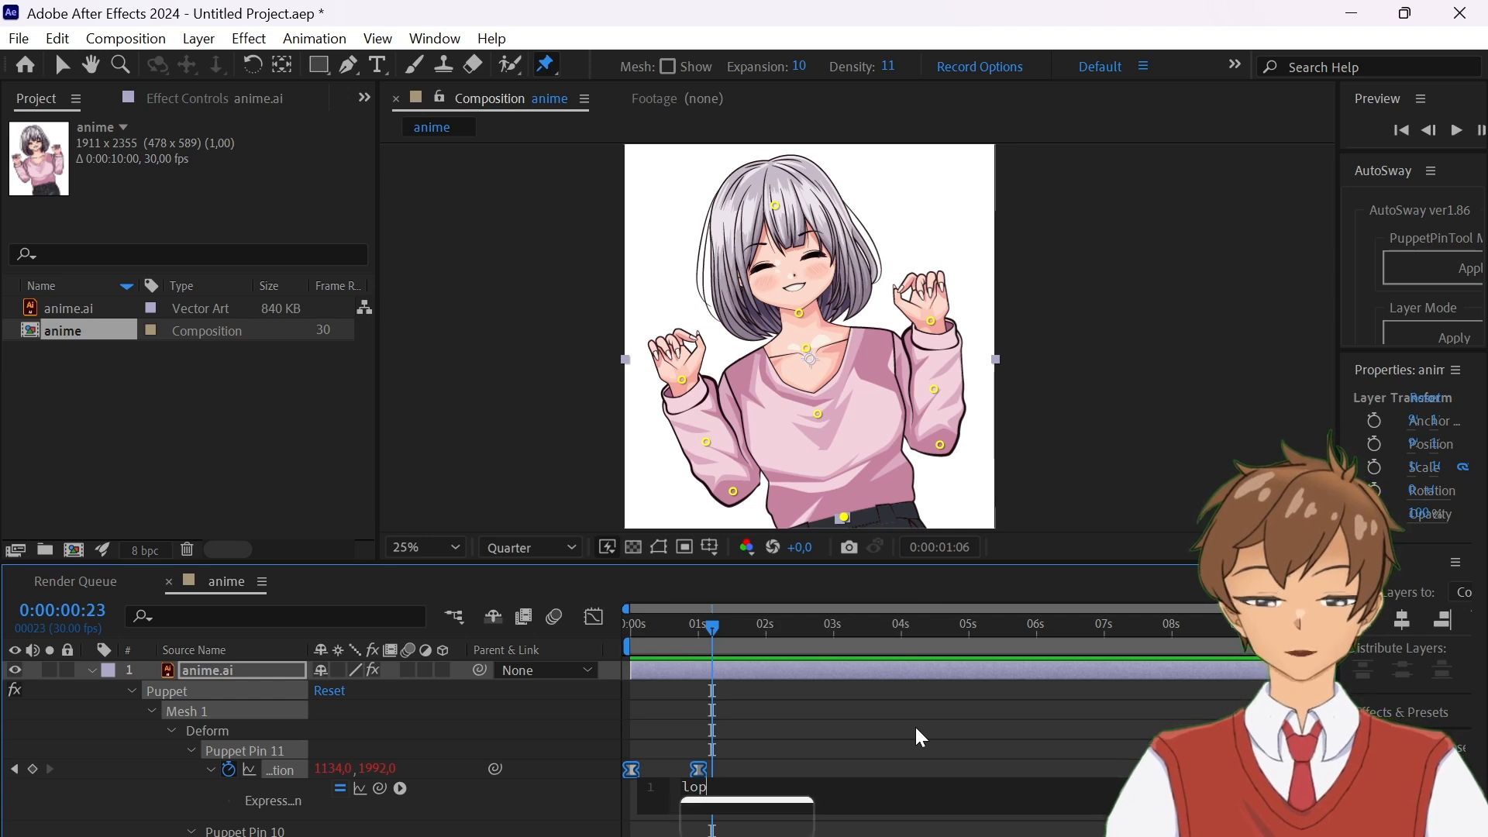
key("Down")
key("Down")
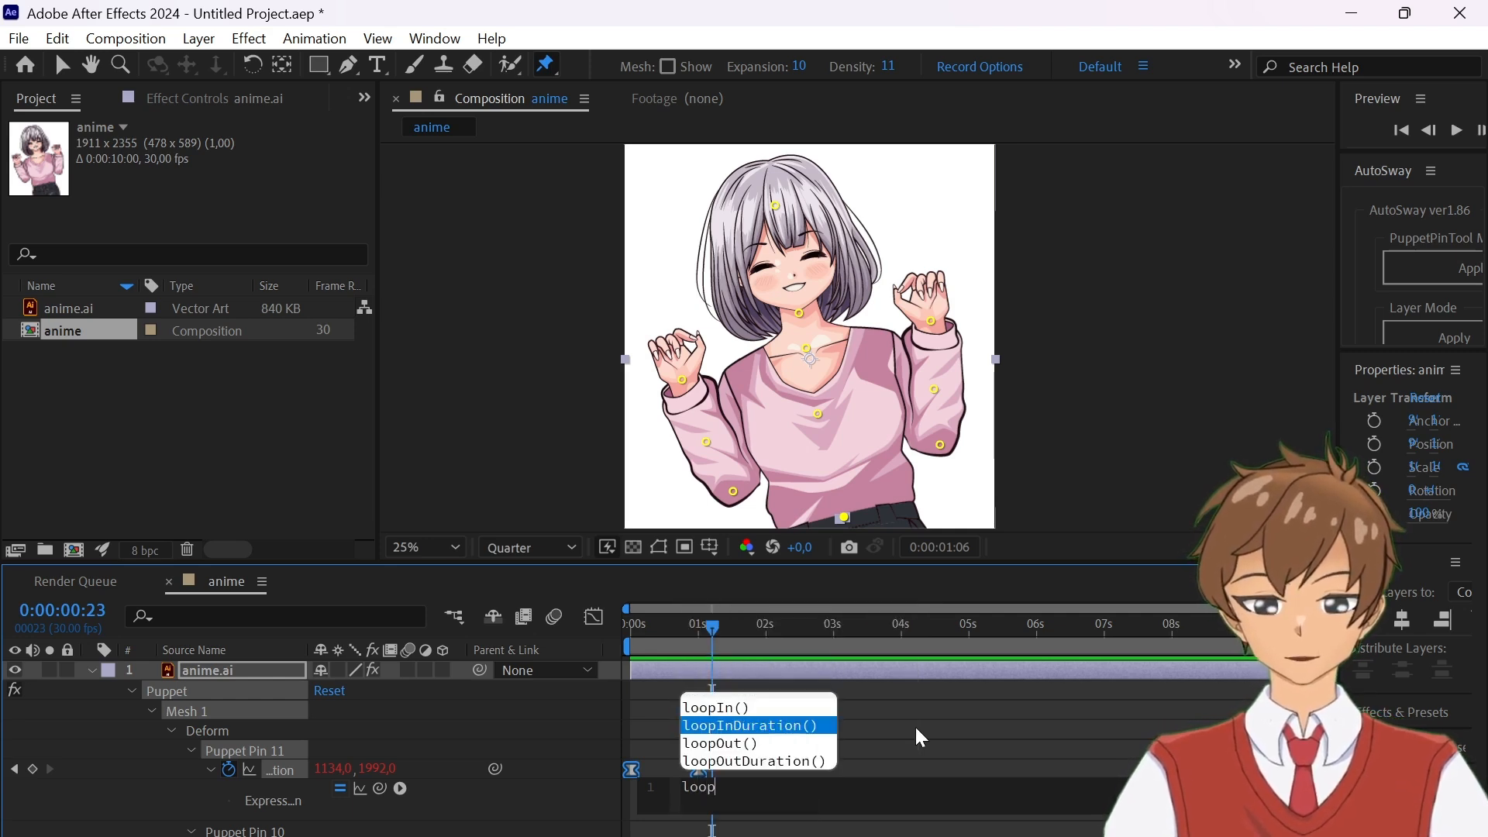
key("Return")
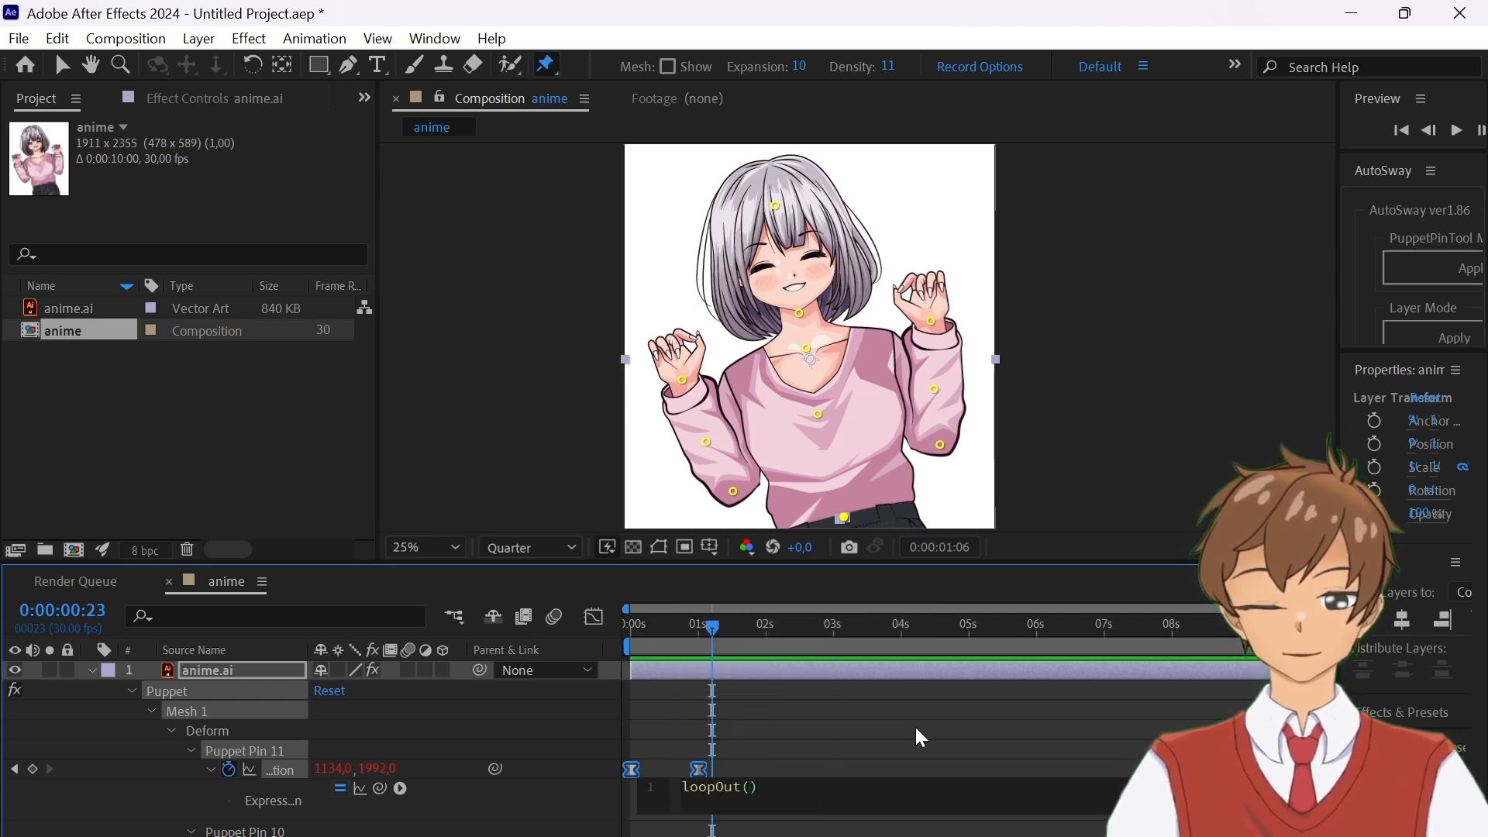
type("\"")
key("Down")
key("Down")
key("Down")
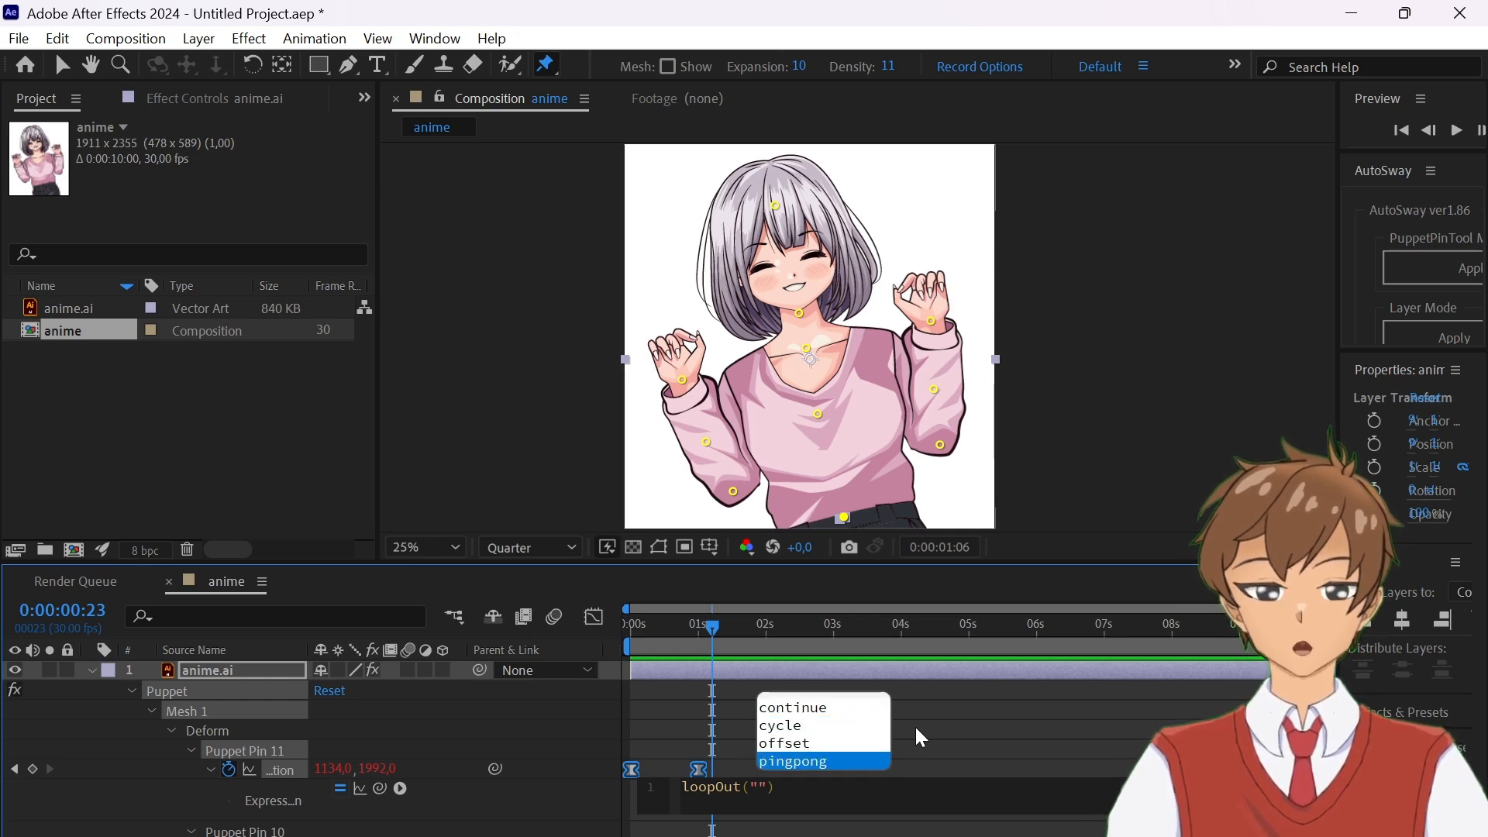
key("Return")
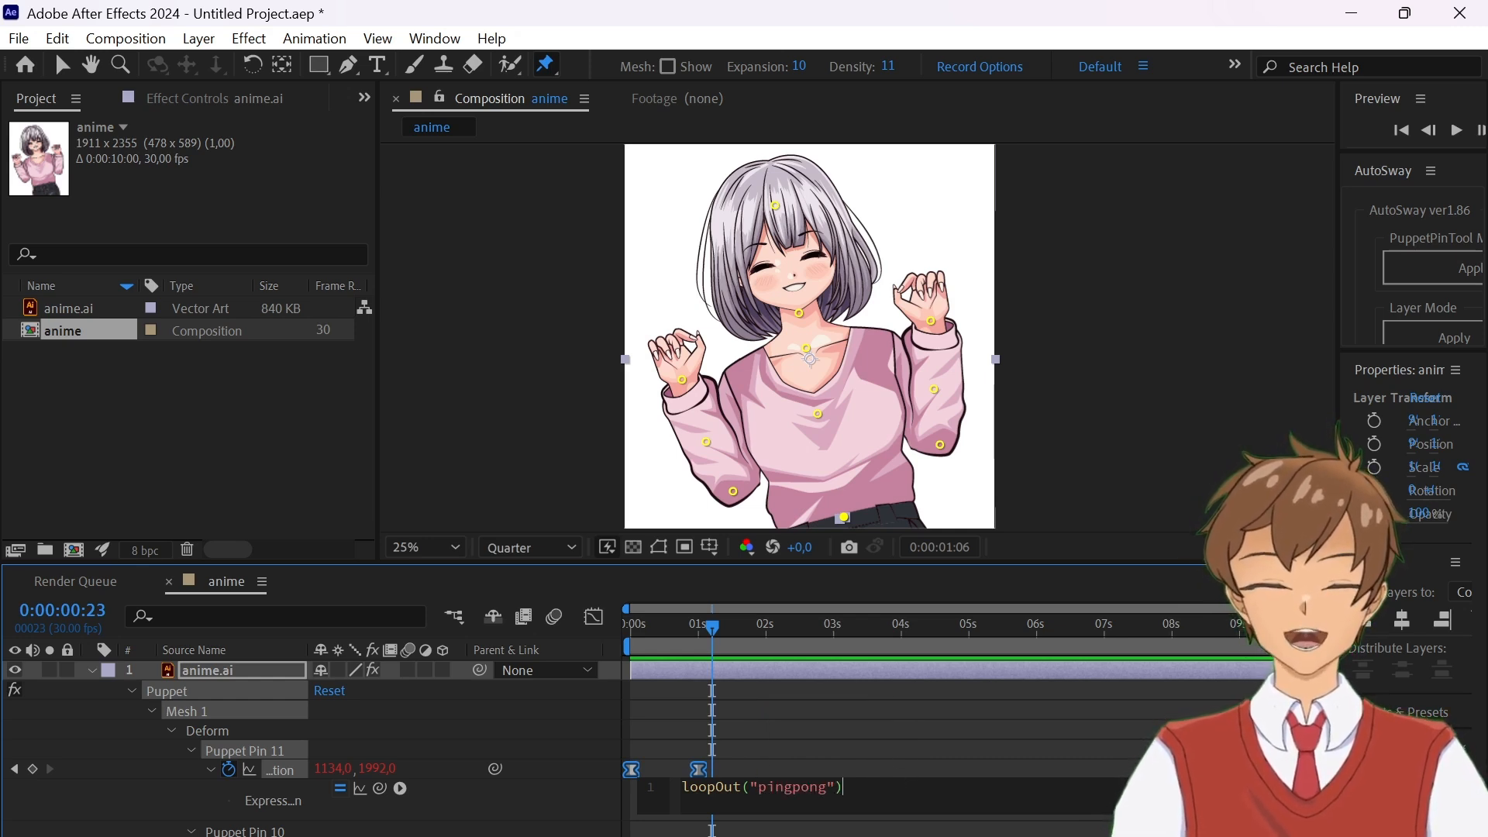
- Copy the loopOut("pingpong") expression and apply it to the positions of Puppet Pins 10 through 3
left_click_drag(843, 787, 654, 786)
key("ctrl+c")
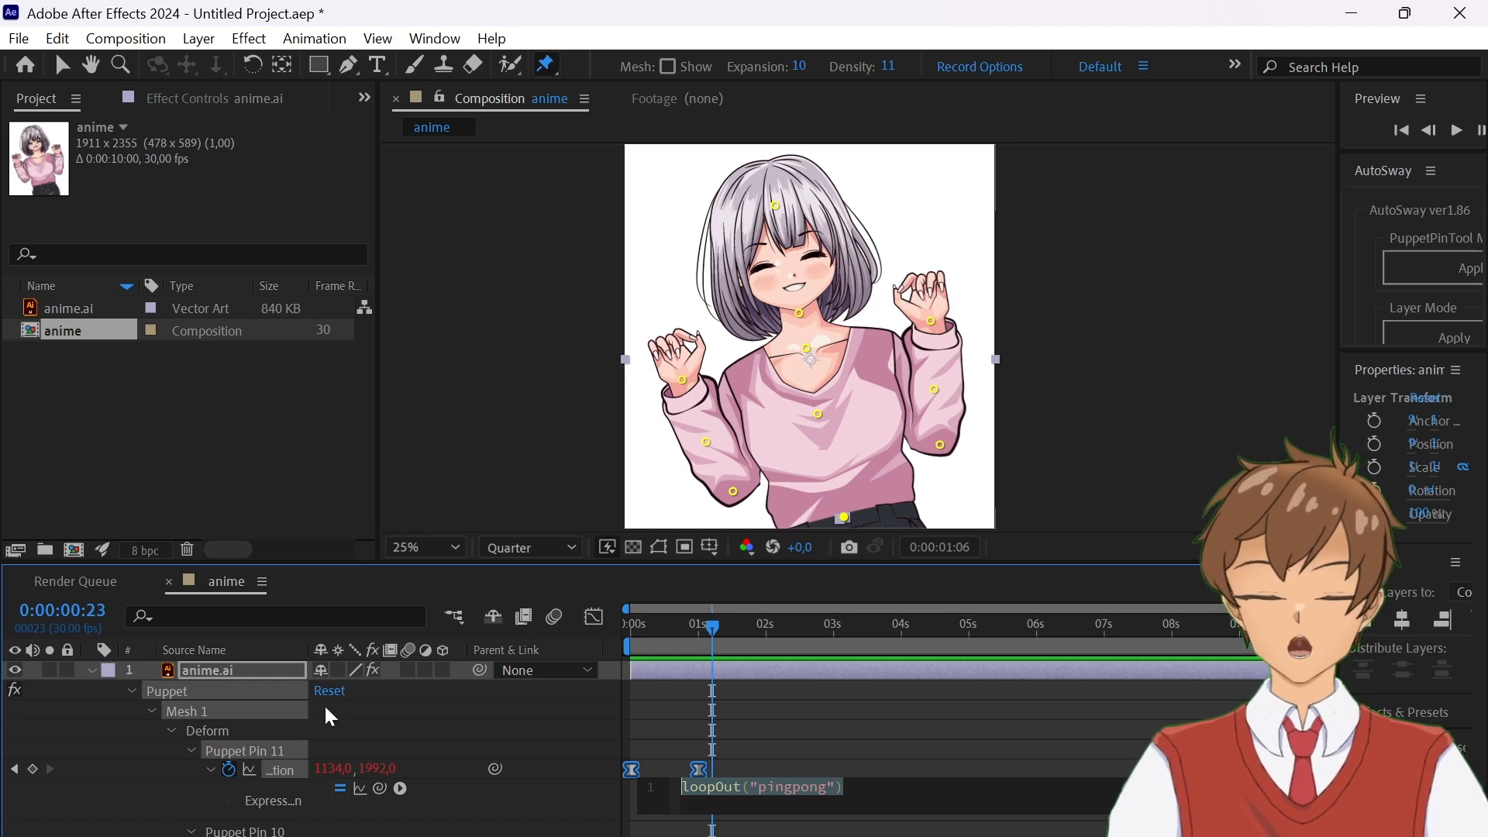
scroll(314, 707, "down", 1)
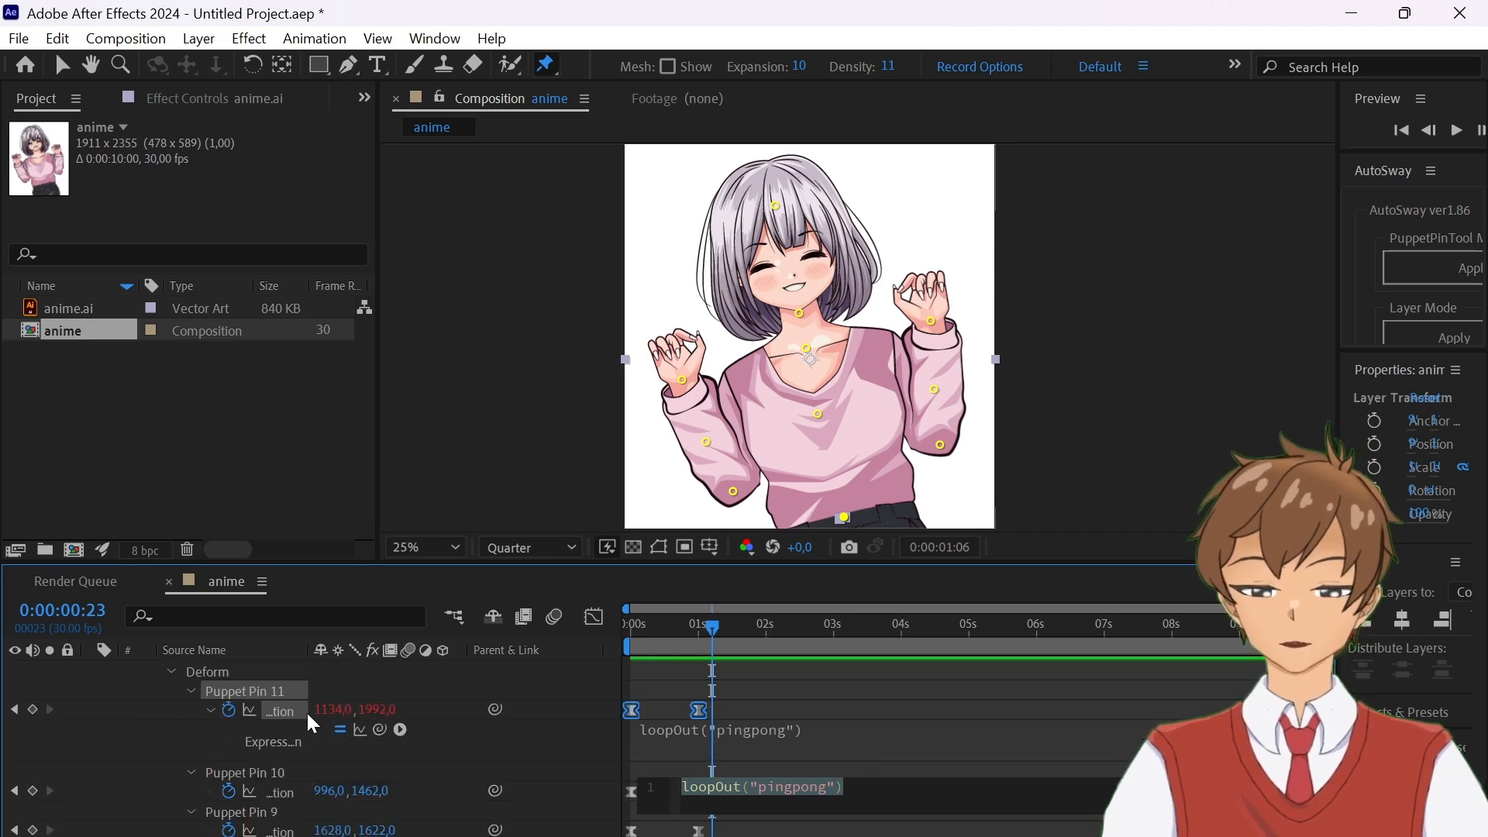
left_click(931, 699)
left_click(228, 788, "alt")
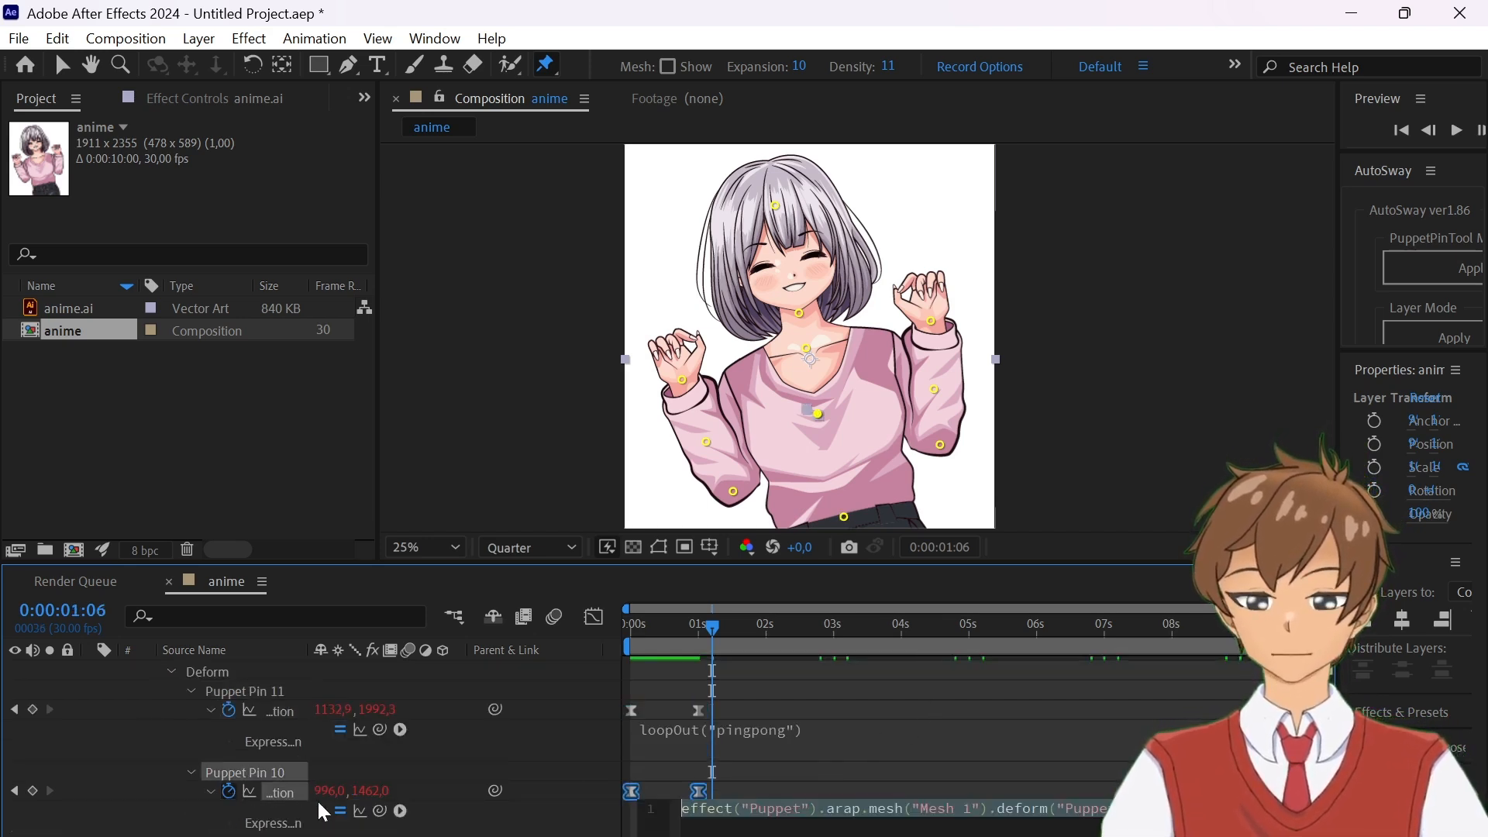
key("ctrl+v")
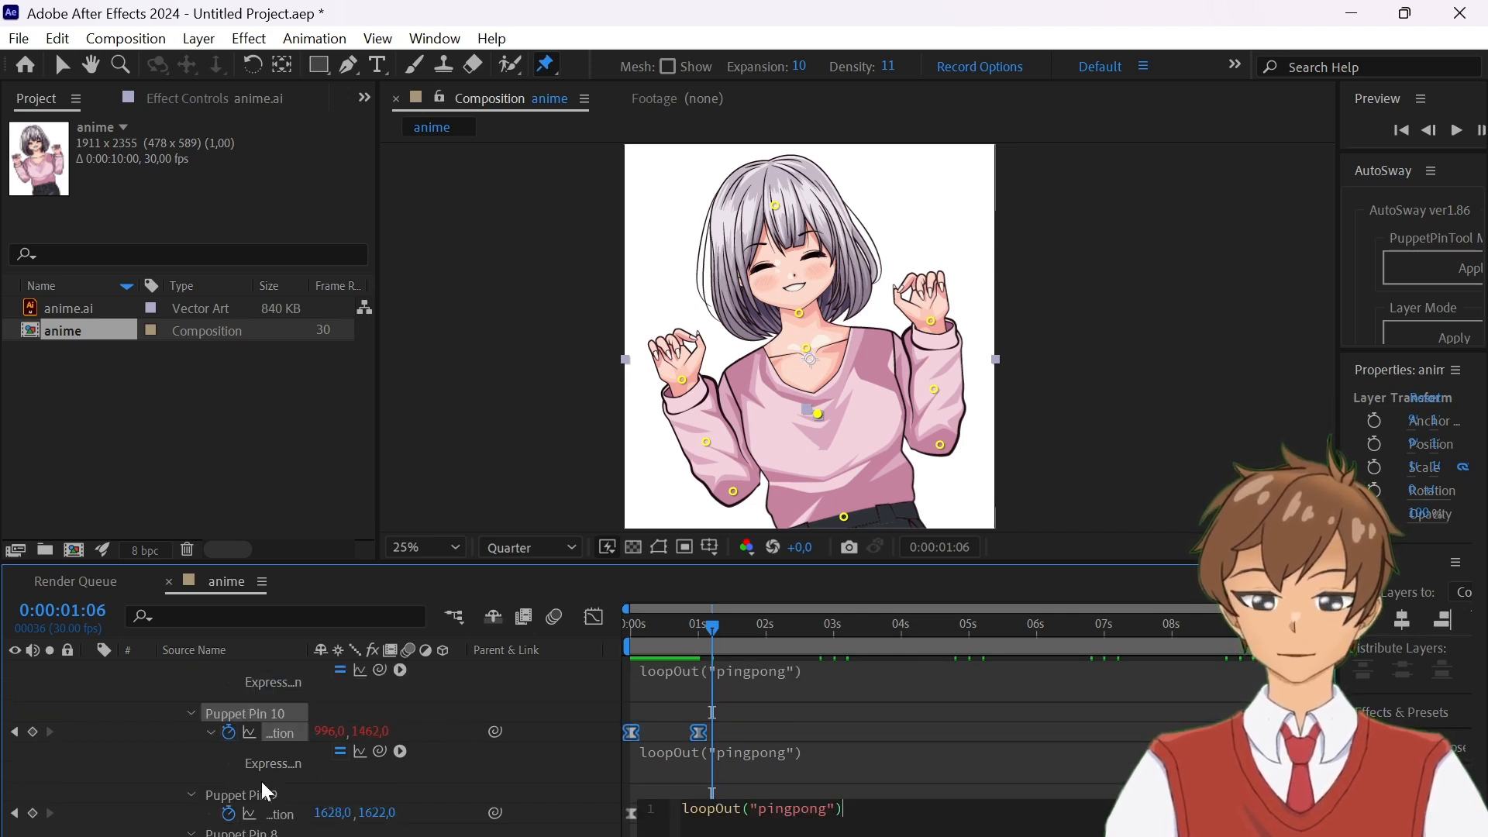
left_click(230, 806, "alt")
scroll(407, 744, "down", 1)
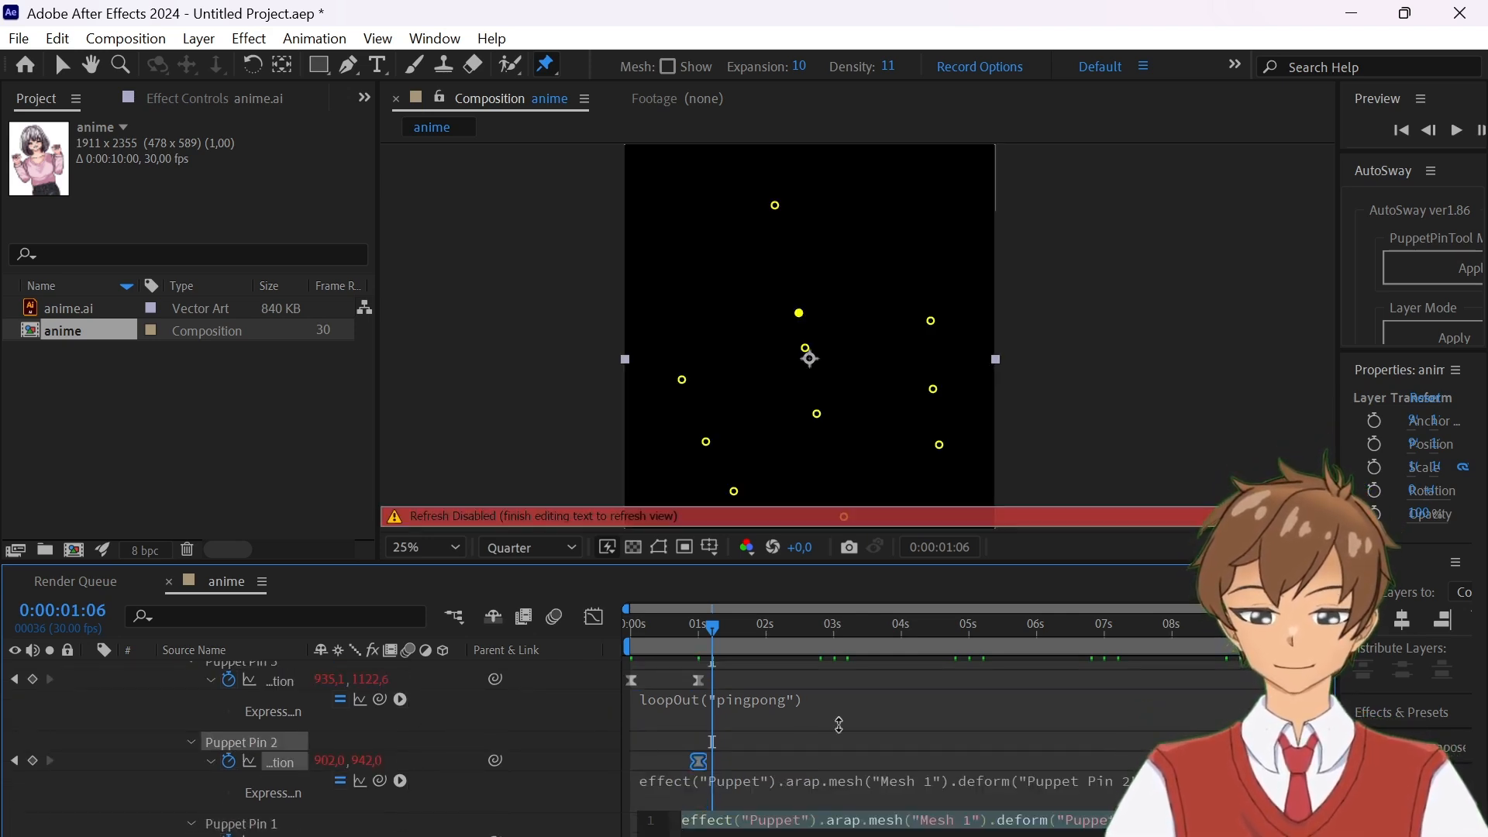
- Leave Puppet Pin 2 with its default position expression and apply the loopOut("pingpong") expression to Puppet Pin 1's position
left_click(839, 726)
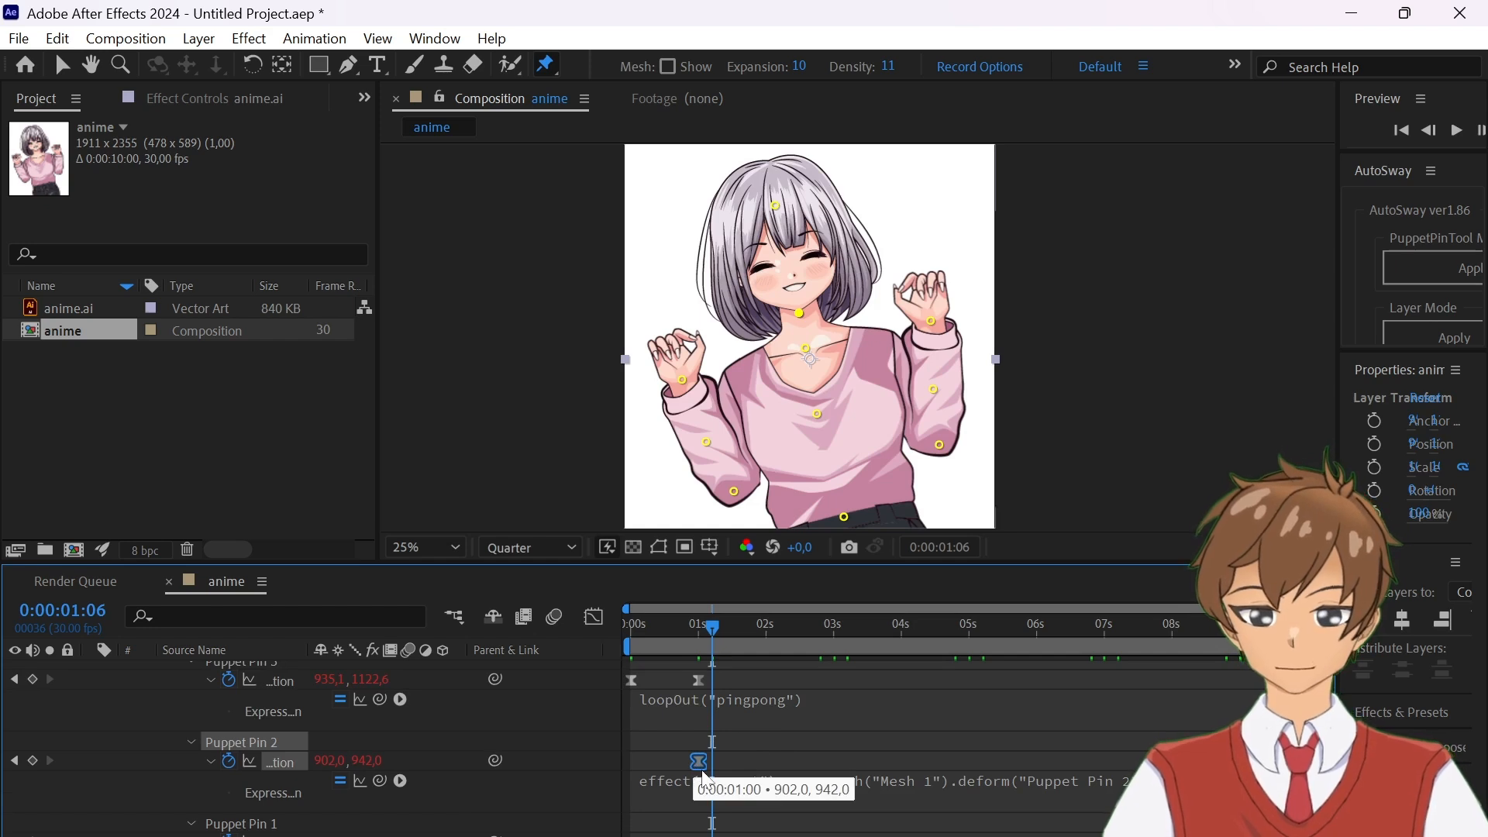
left_click(696, 761)
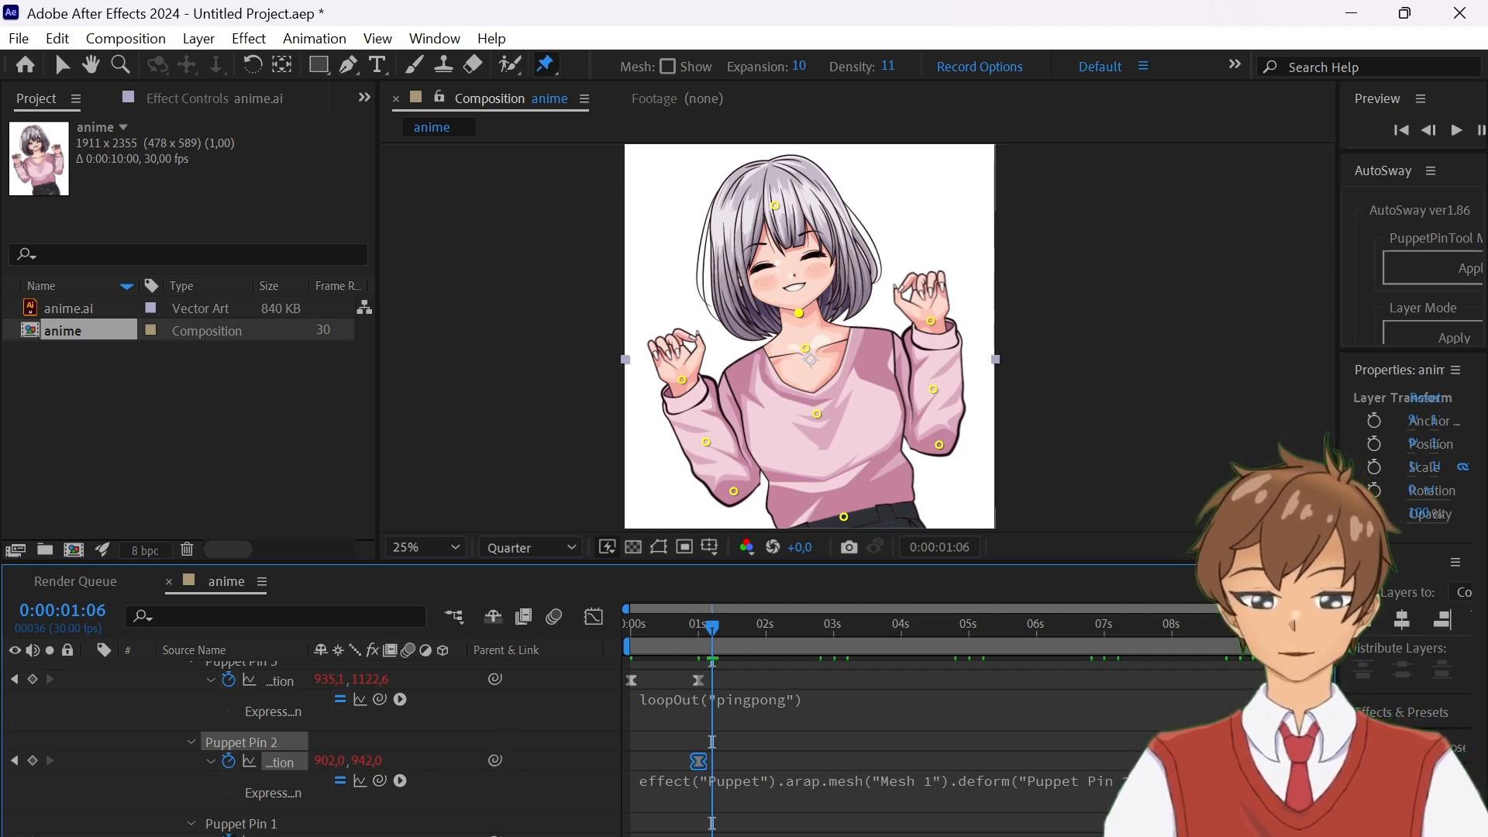
left_click(229, 836, "alt")
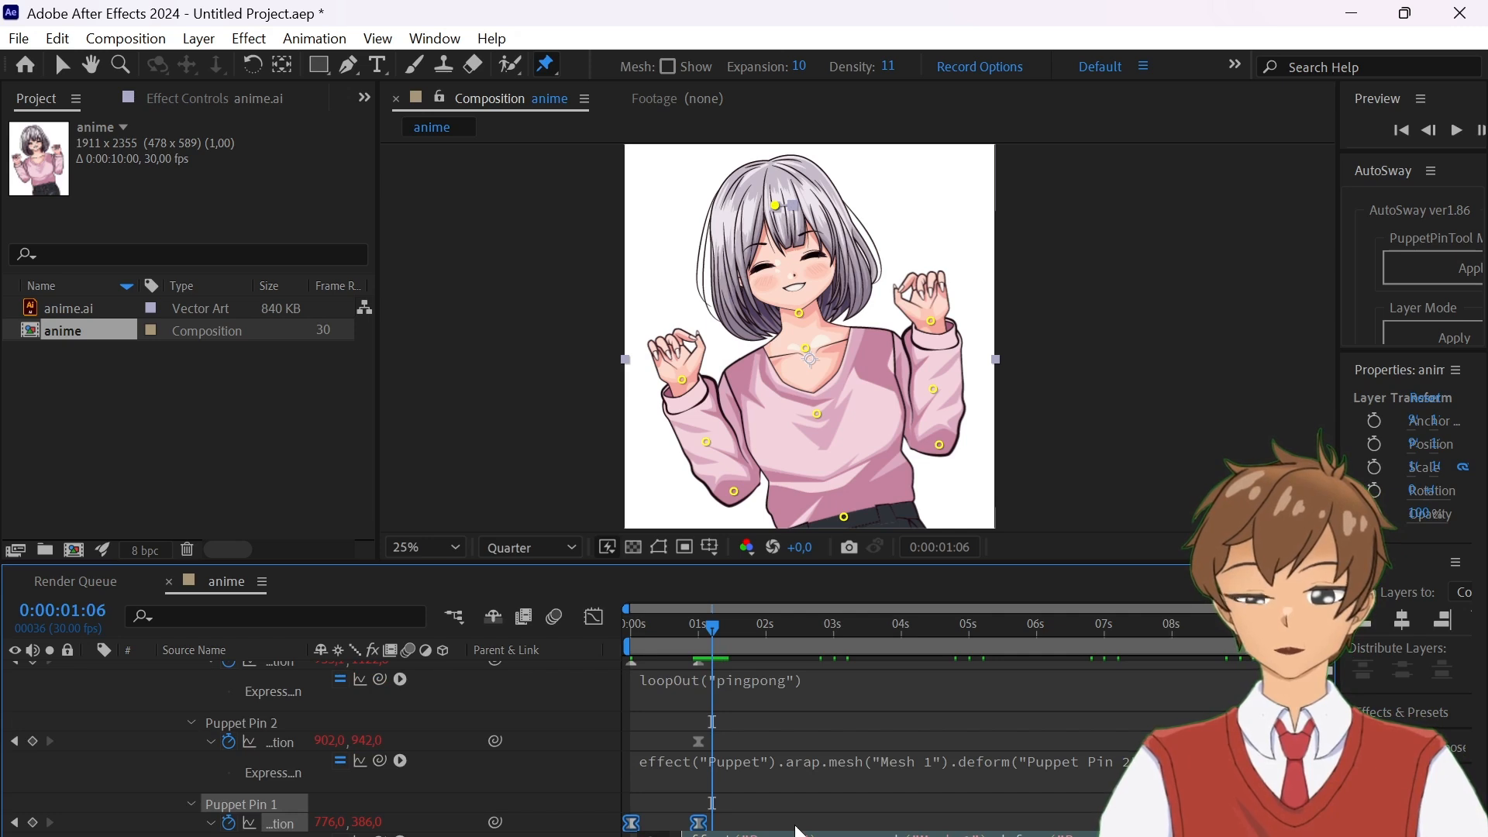
left_click(977, 732)
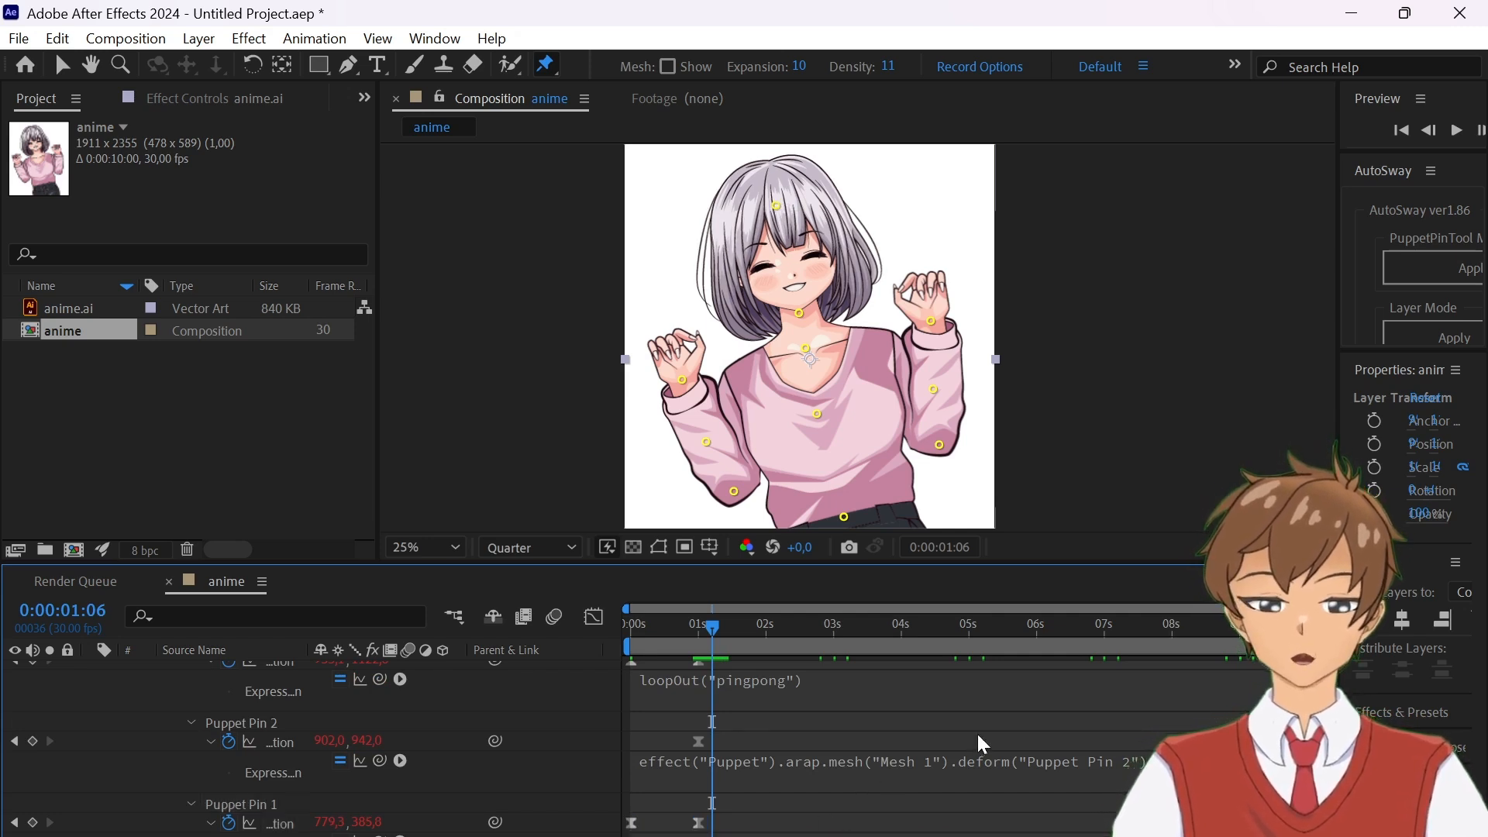
- Check the loop expressions across all puppet pins, and collapse them to show only the anime.ai layer's keyframed pin positions
scroll(976, 731, "up", 12)
scroll(977, 732, "down", 2)
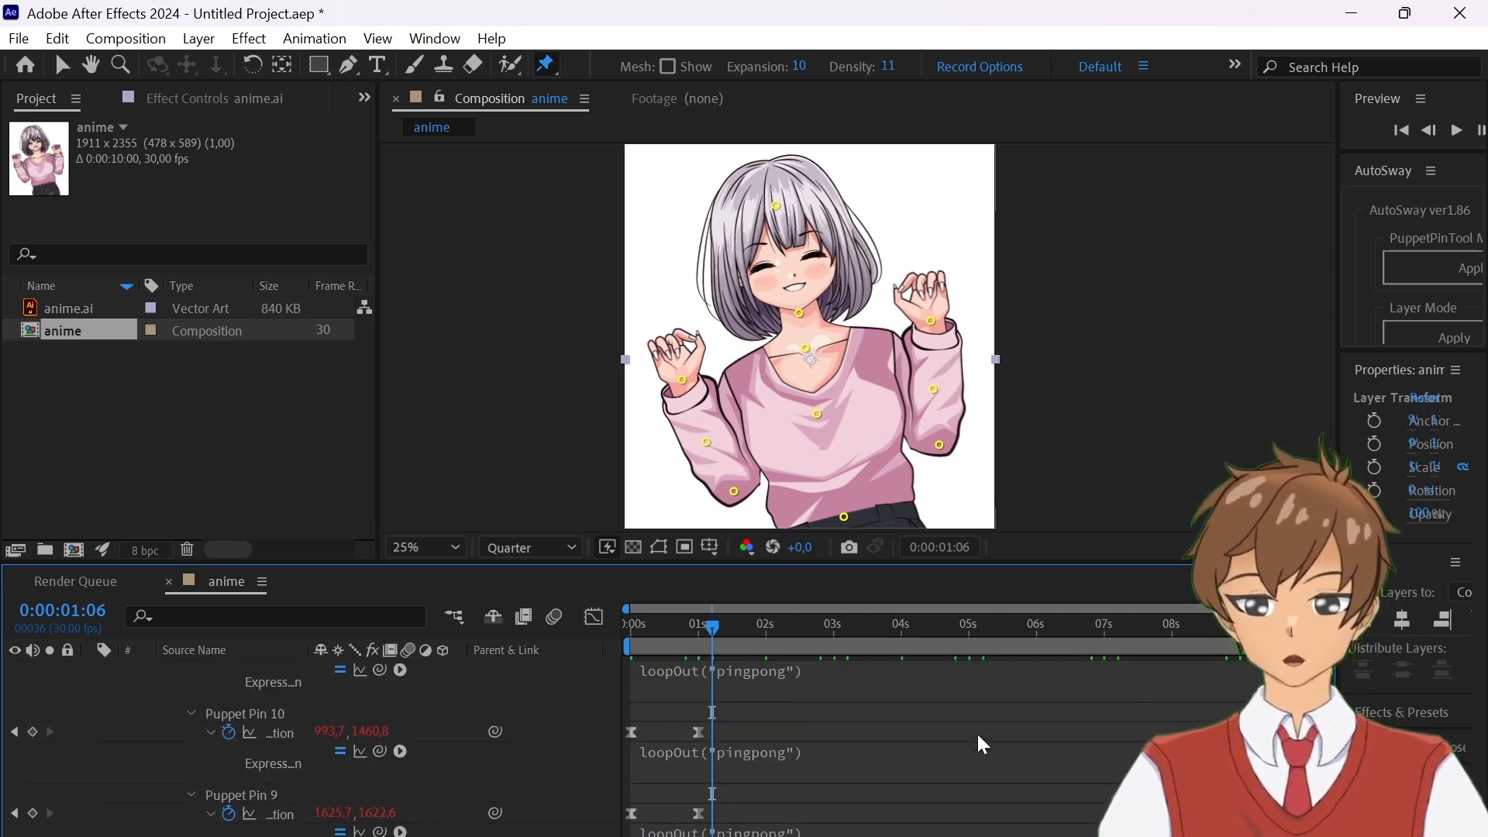
scroll(976, 732, "down", 3)
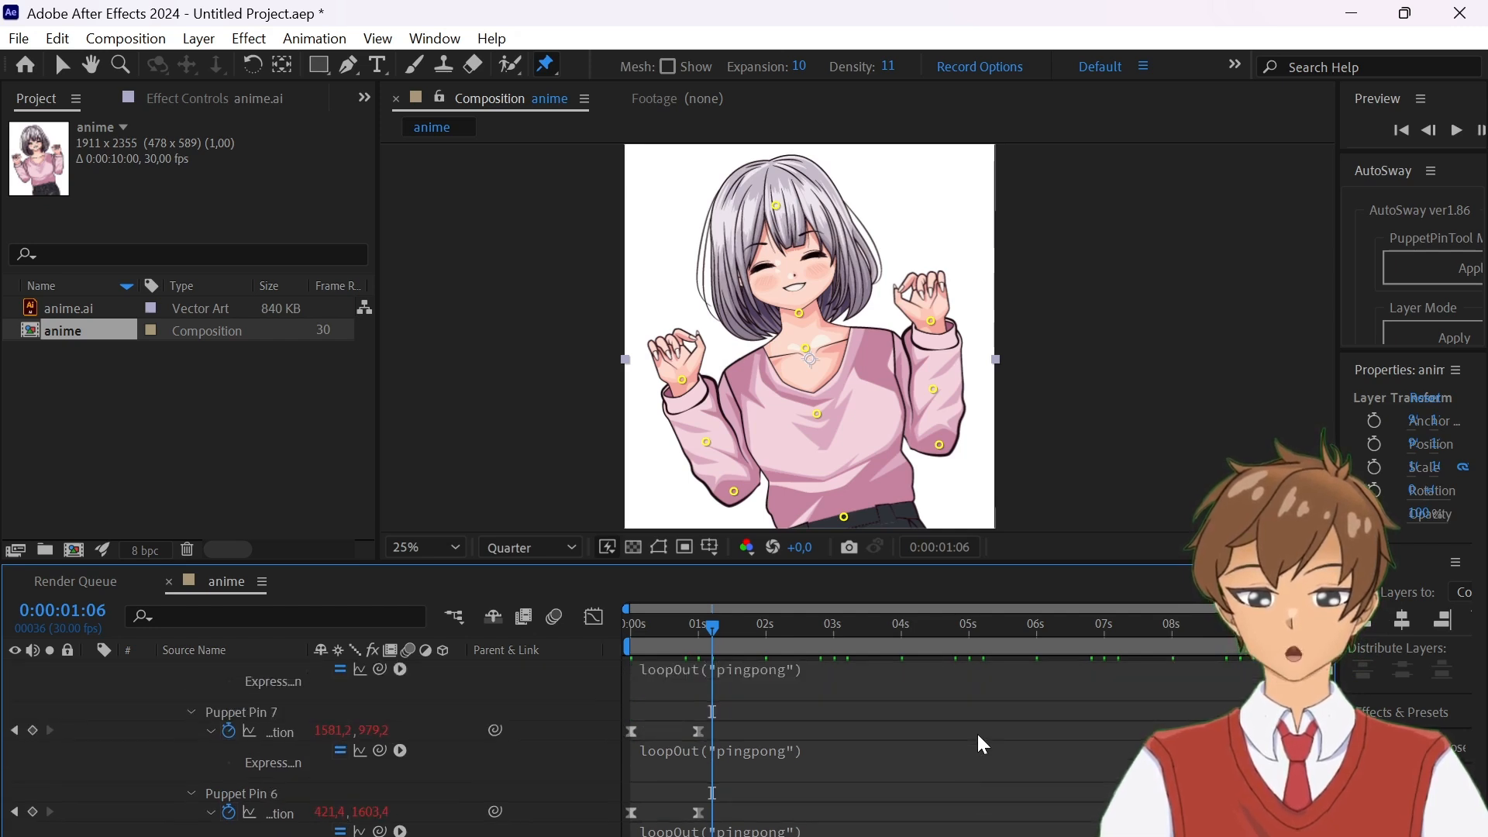
scroll(977, 732, "down", 5)
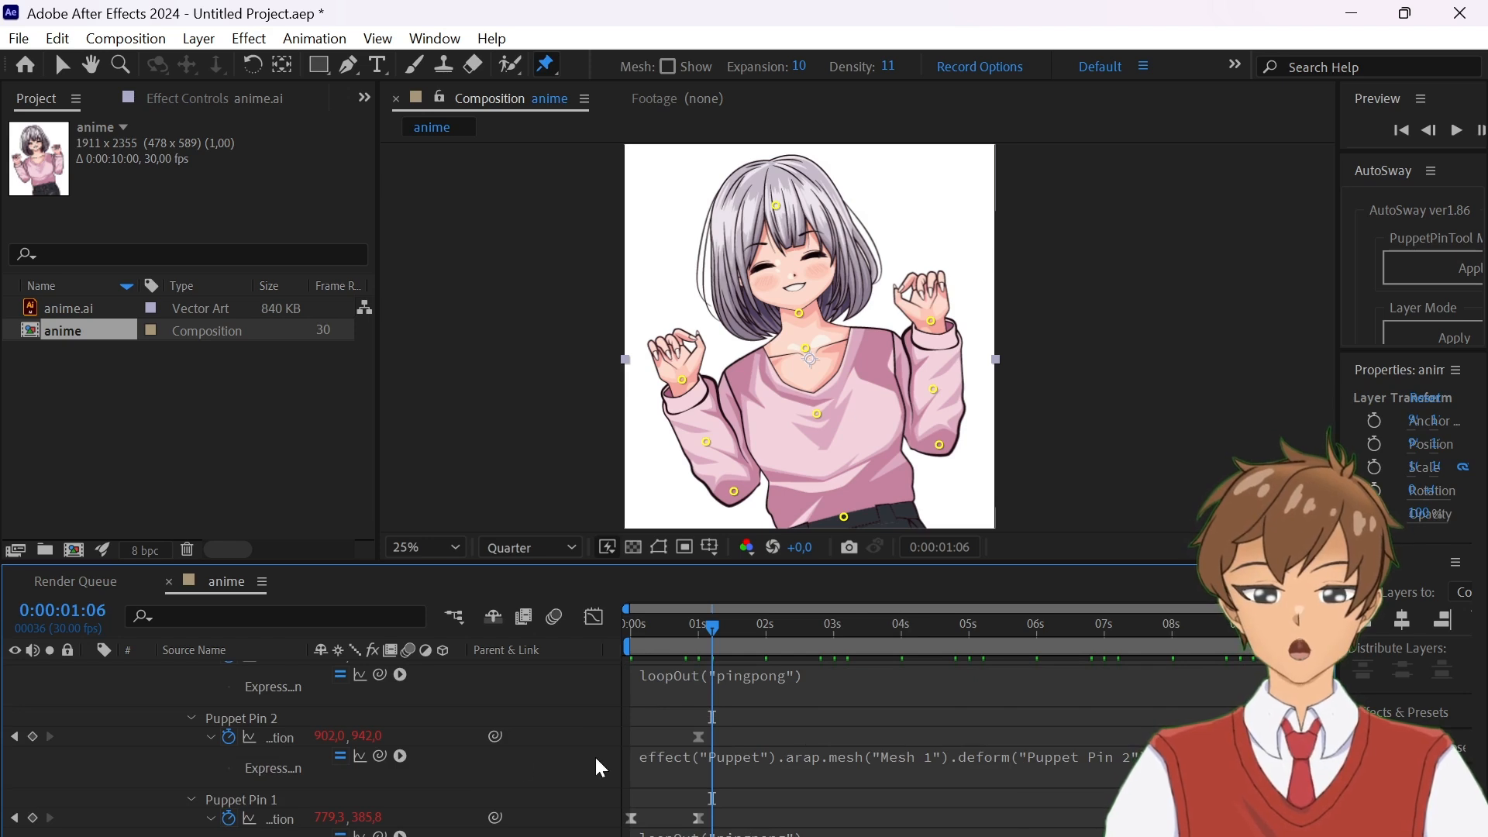
scroll(446, 741, "up", 10)
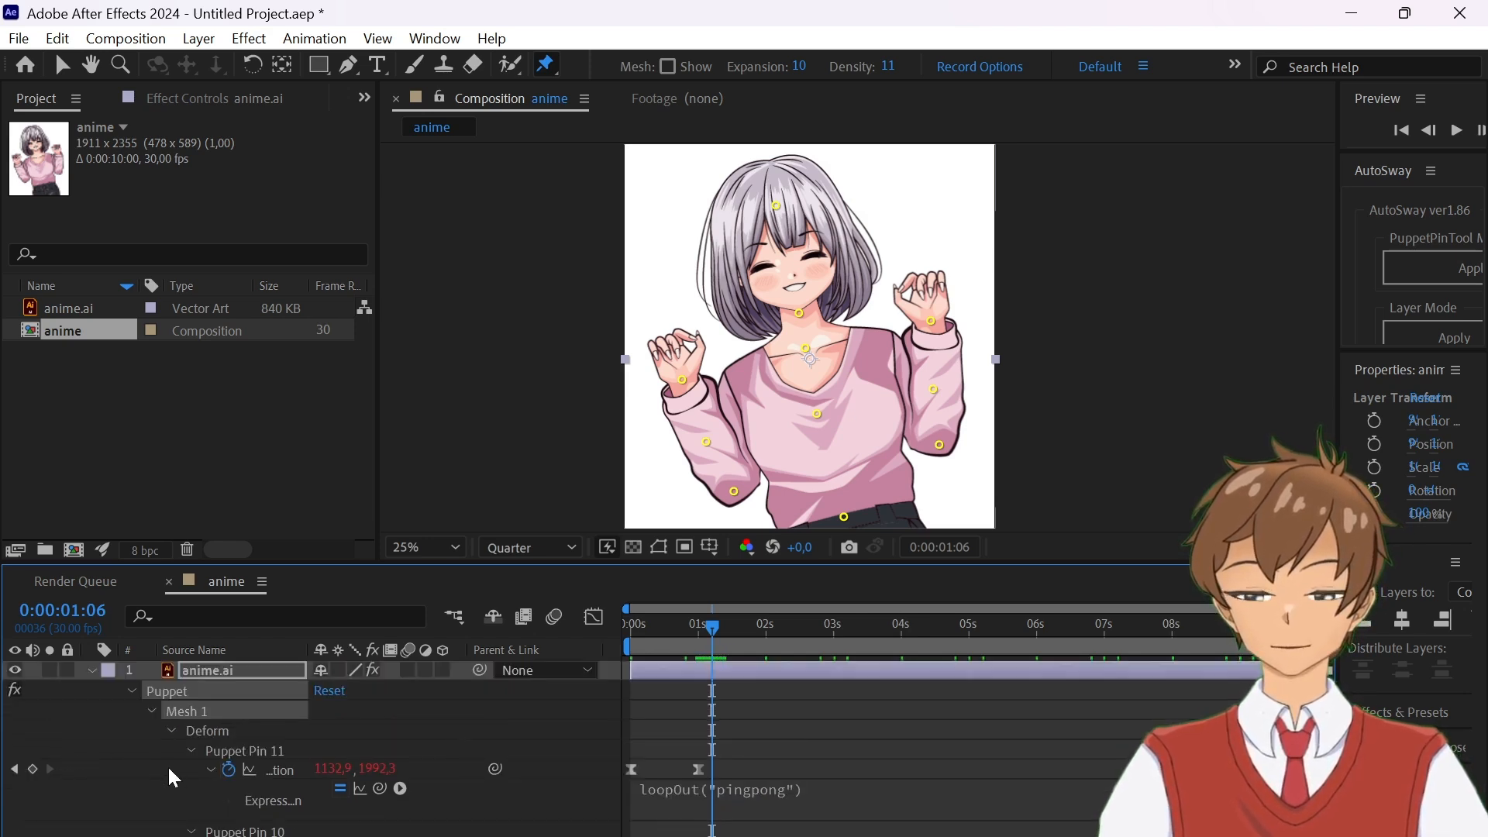
left_click(211, 770)
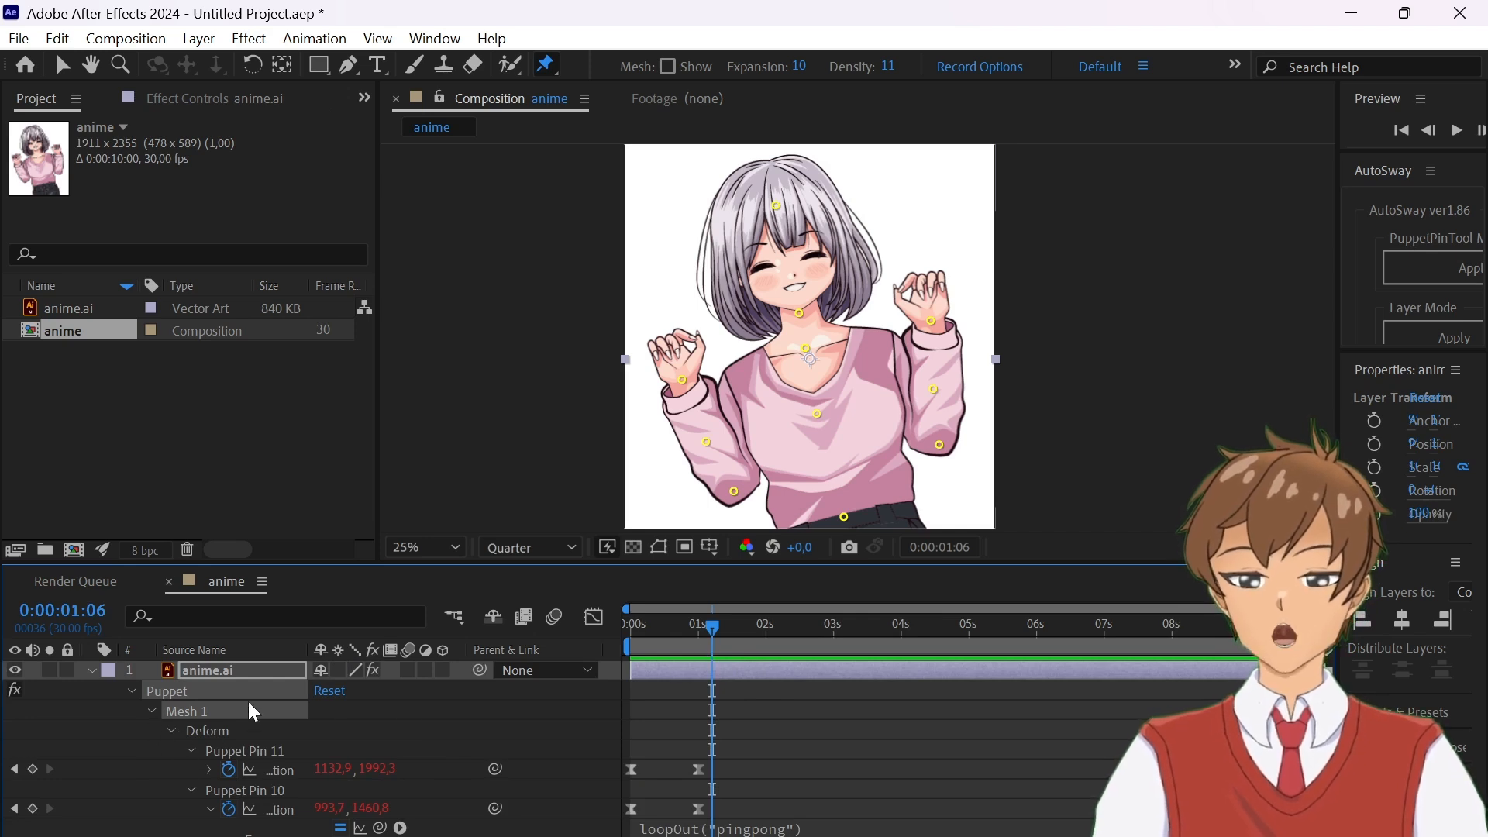
key("u")
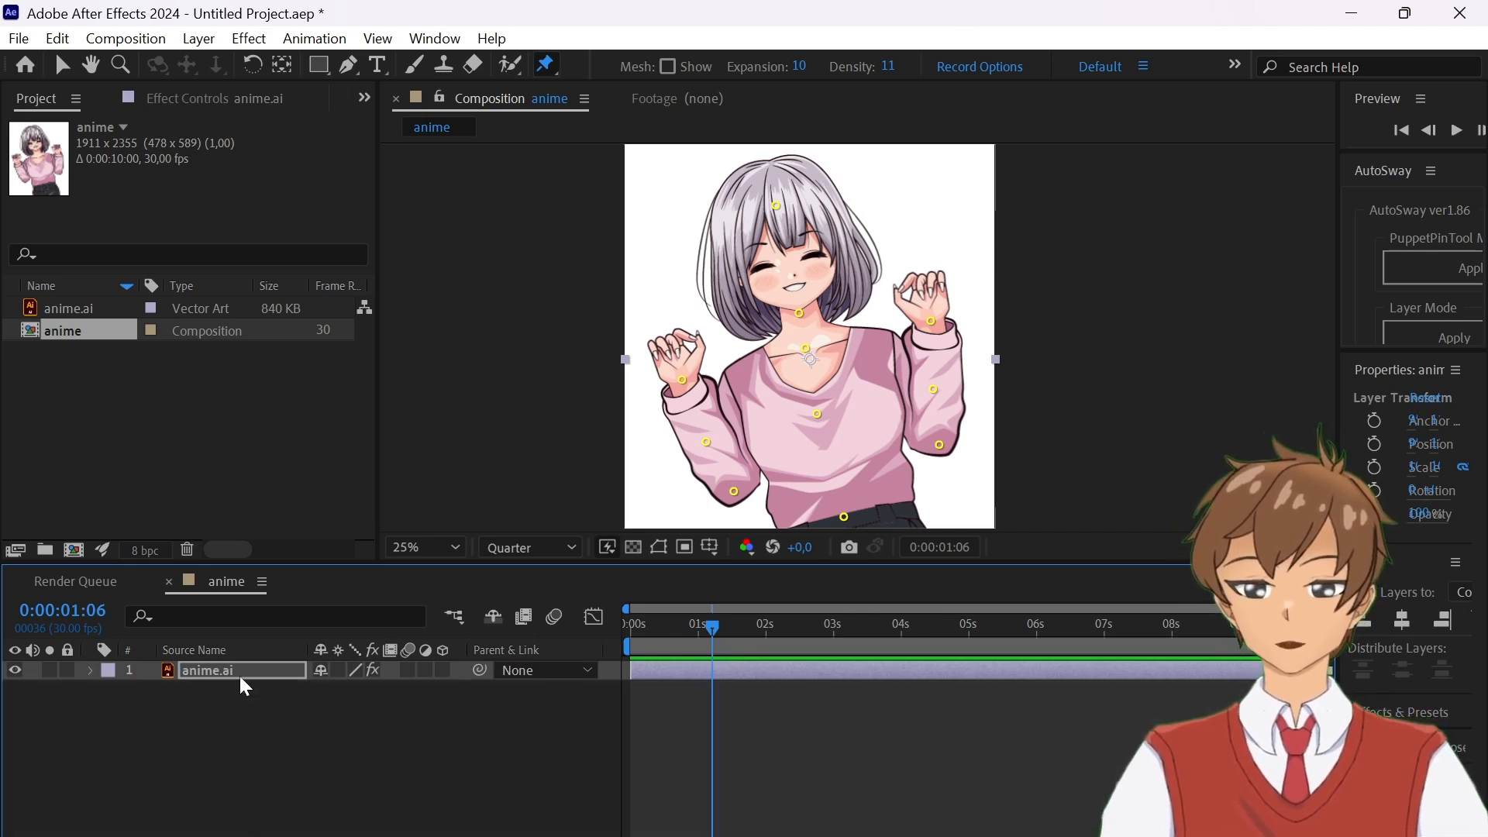
key("u")
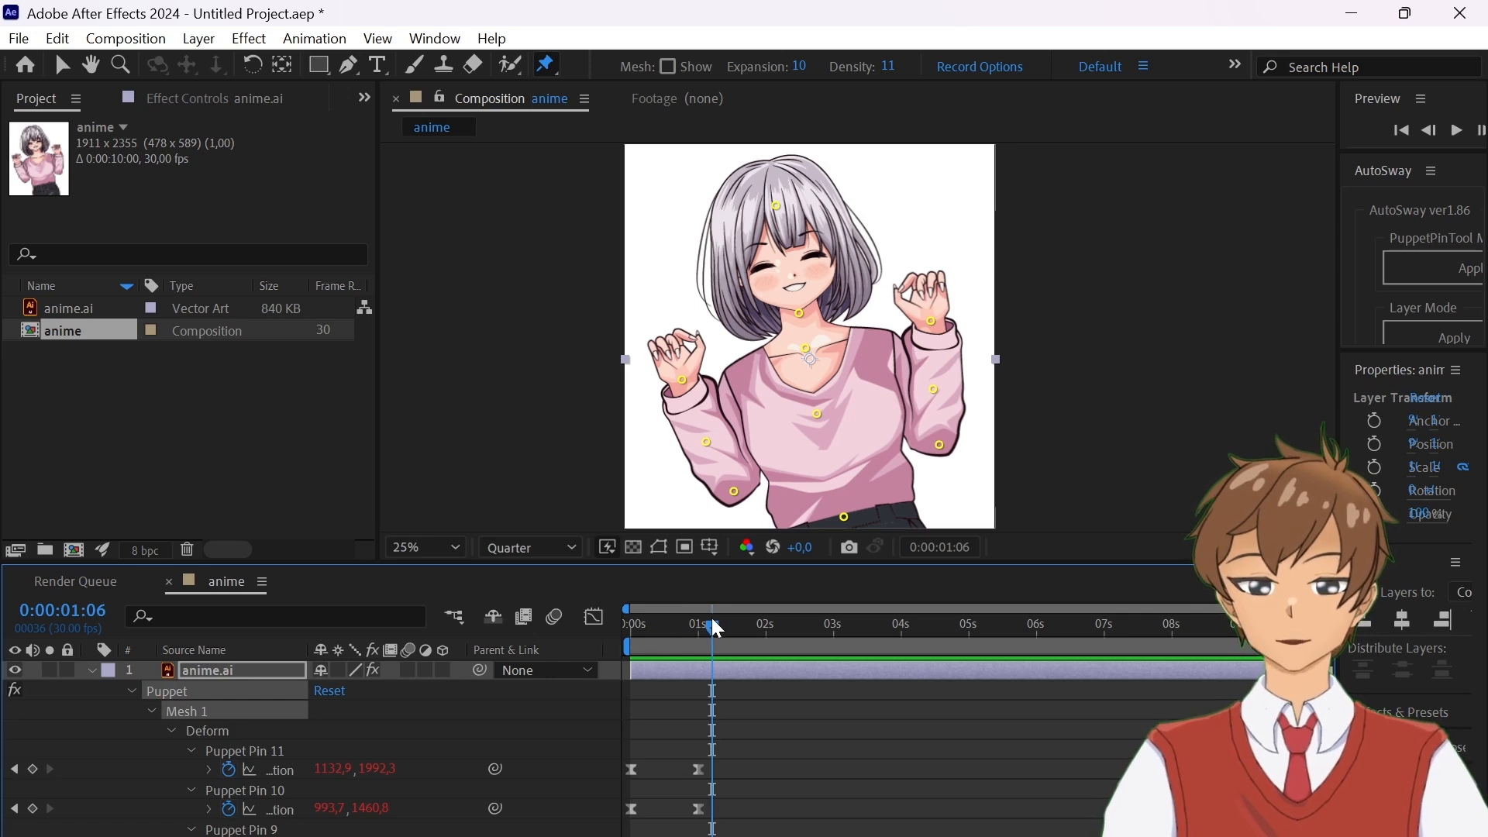
- Preview the looping sway animation from 0:00:00:00, and return the playhead to the start
left_click_drag(711, 624, 500, 616)
key("space")
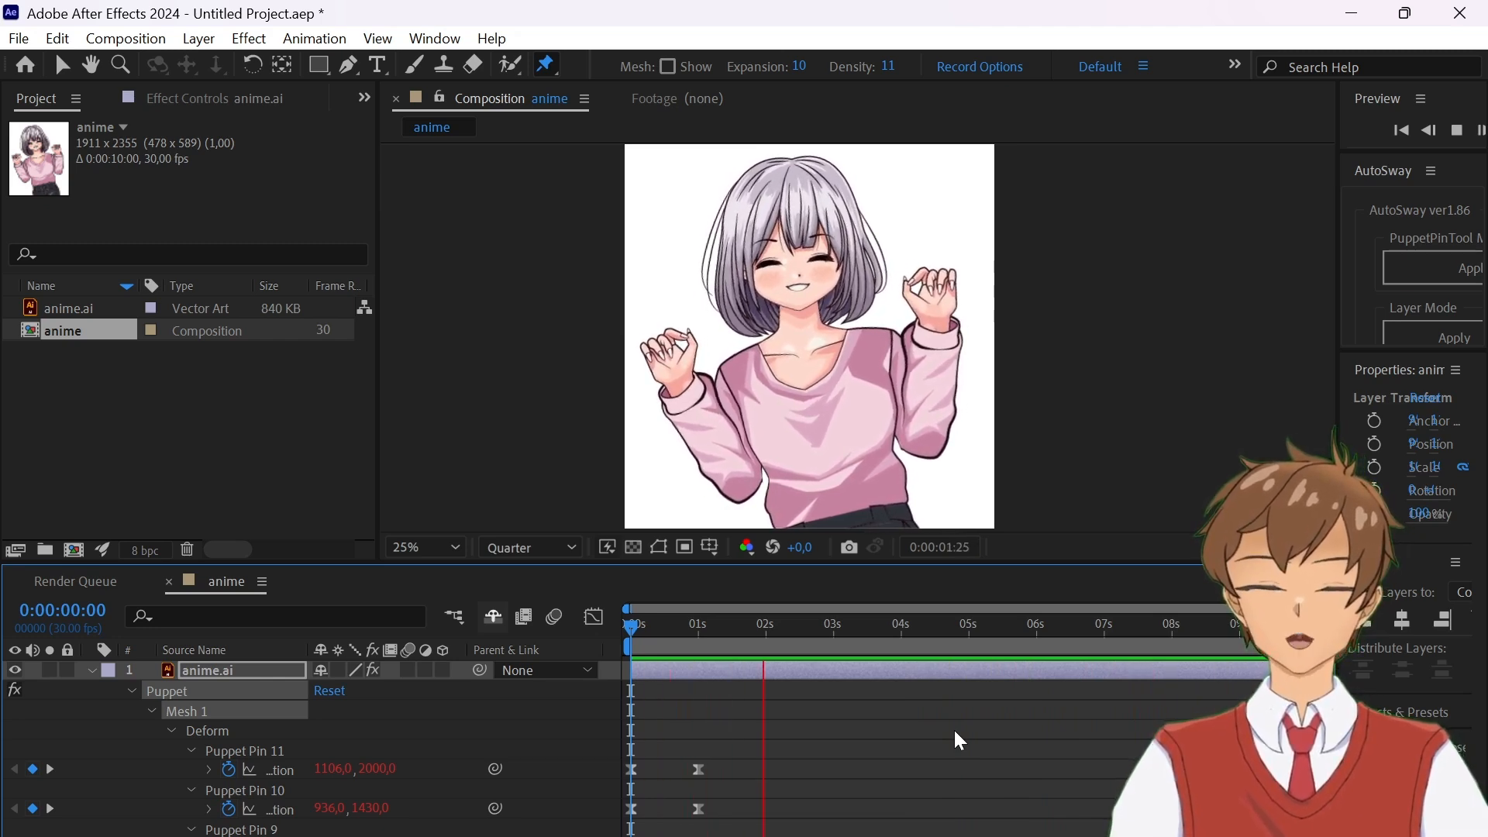
key("space")
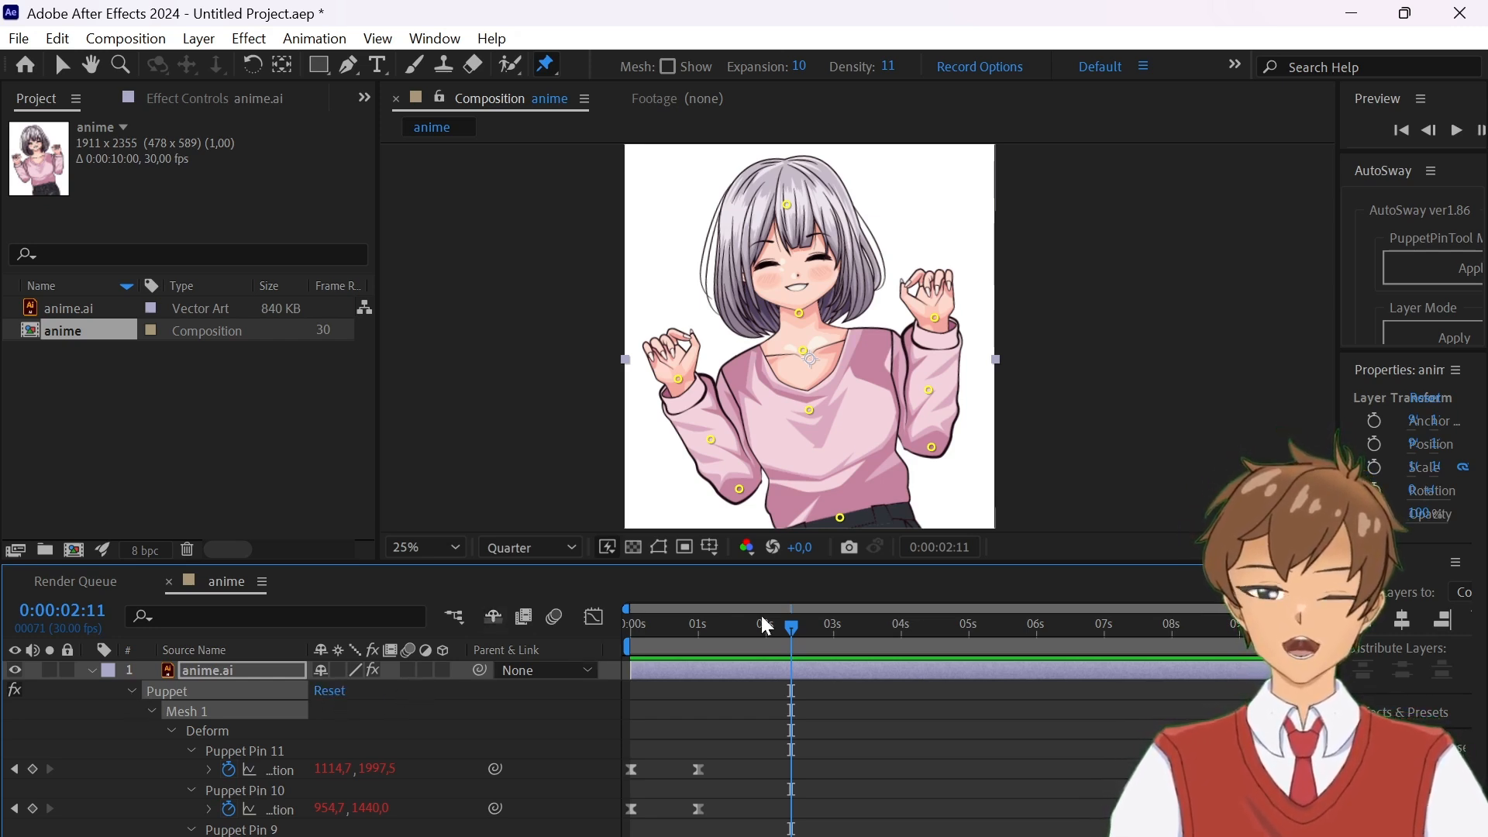
left_click(640, 624)
mouse_move(624, 634)
left_mouse_down()
mouse_move(682, 611)
mouse_move(604, 625)
left_mouse_up()
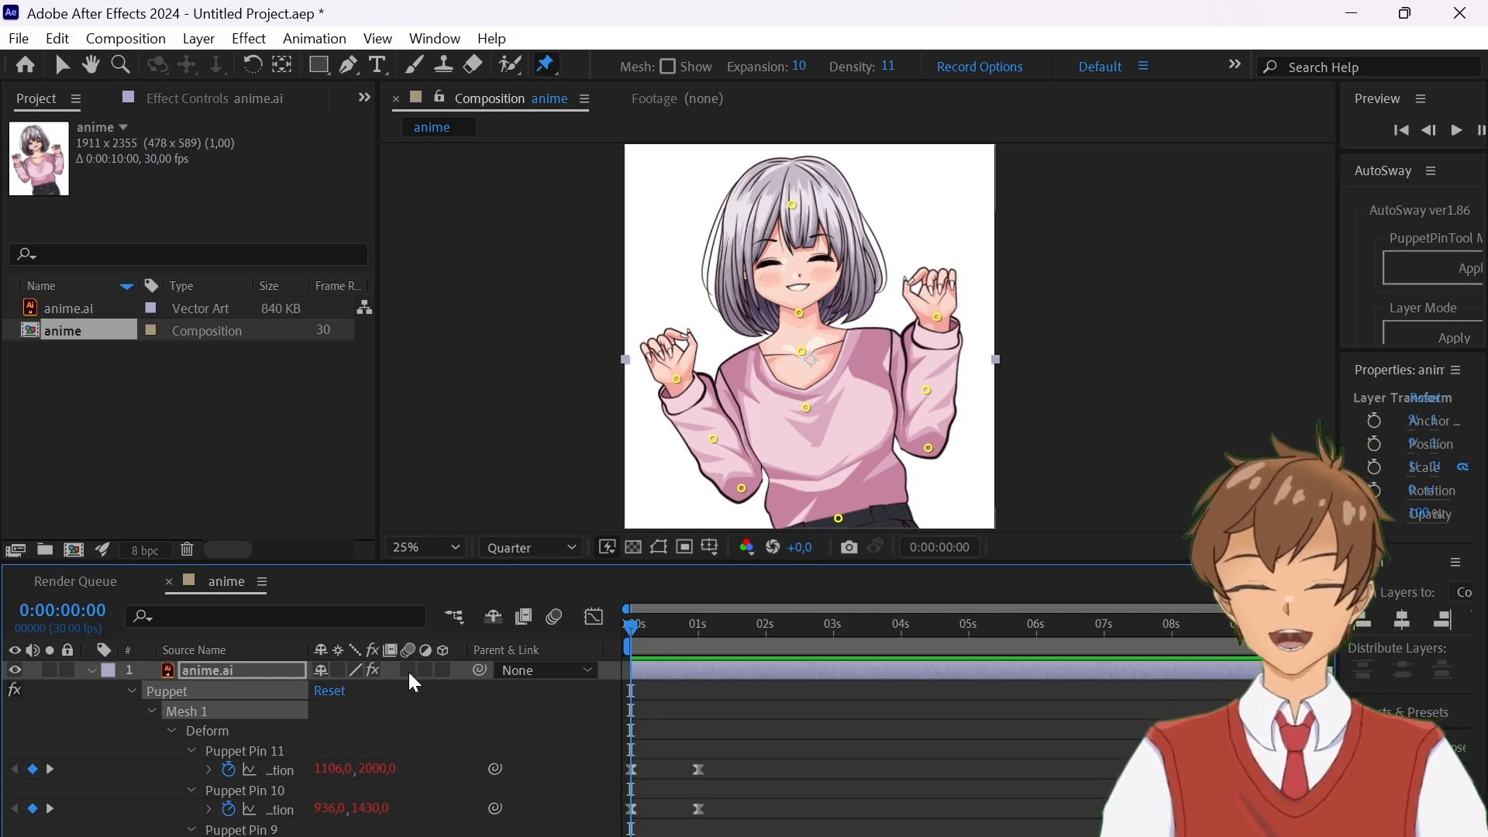
- Enable motion blur on the anime.ai layer, deselect it, and preview the blurred animation from the start
left_click(408, 670)
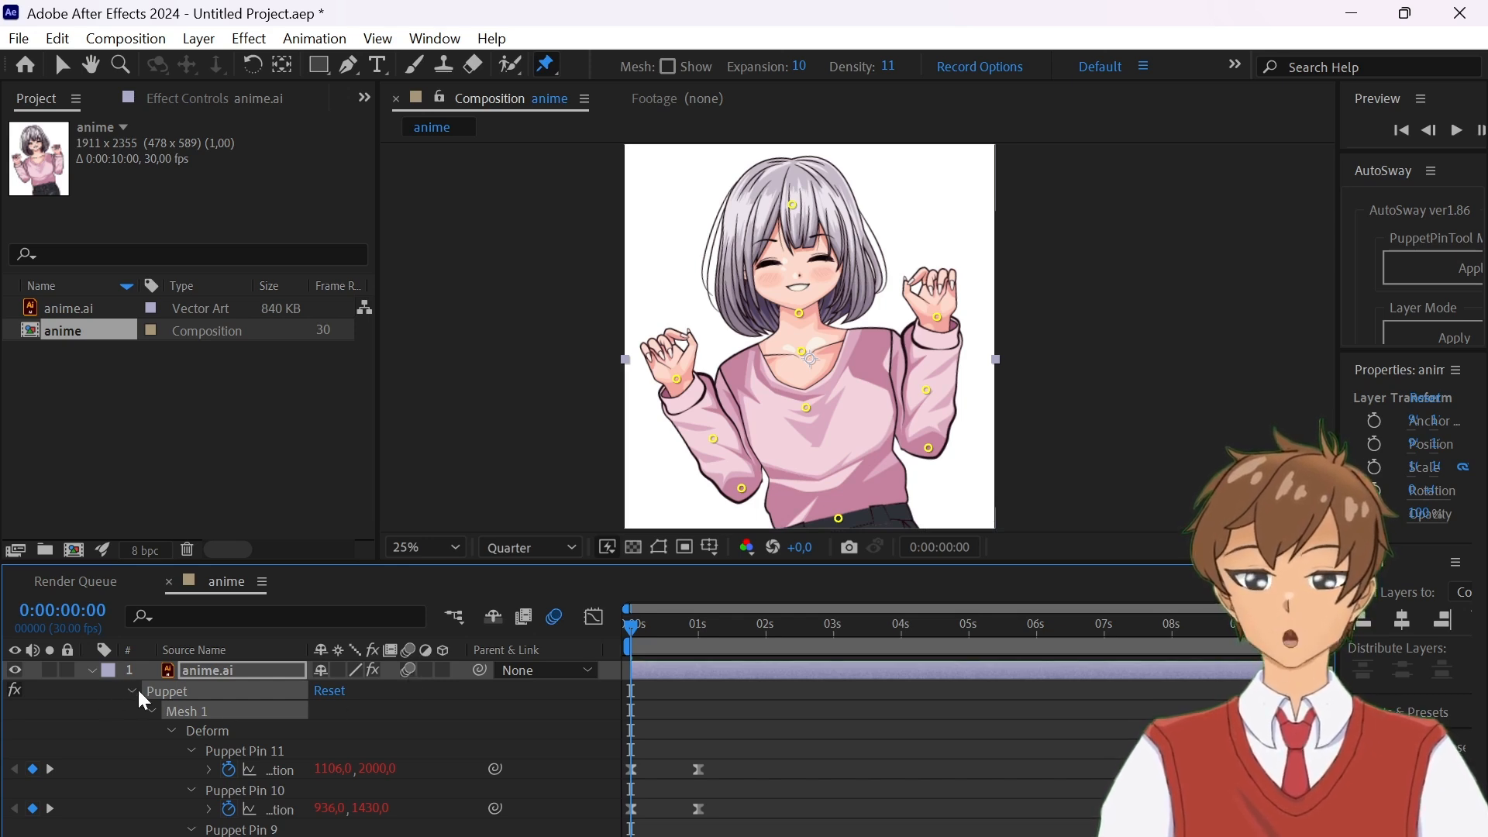
key("ctrl+shift+a")
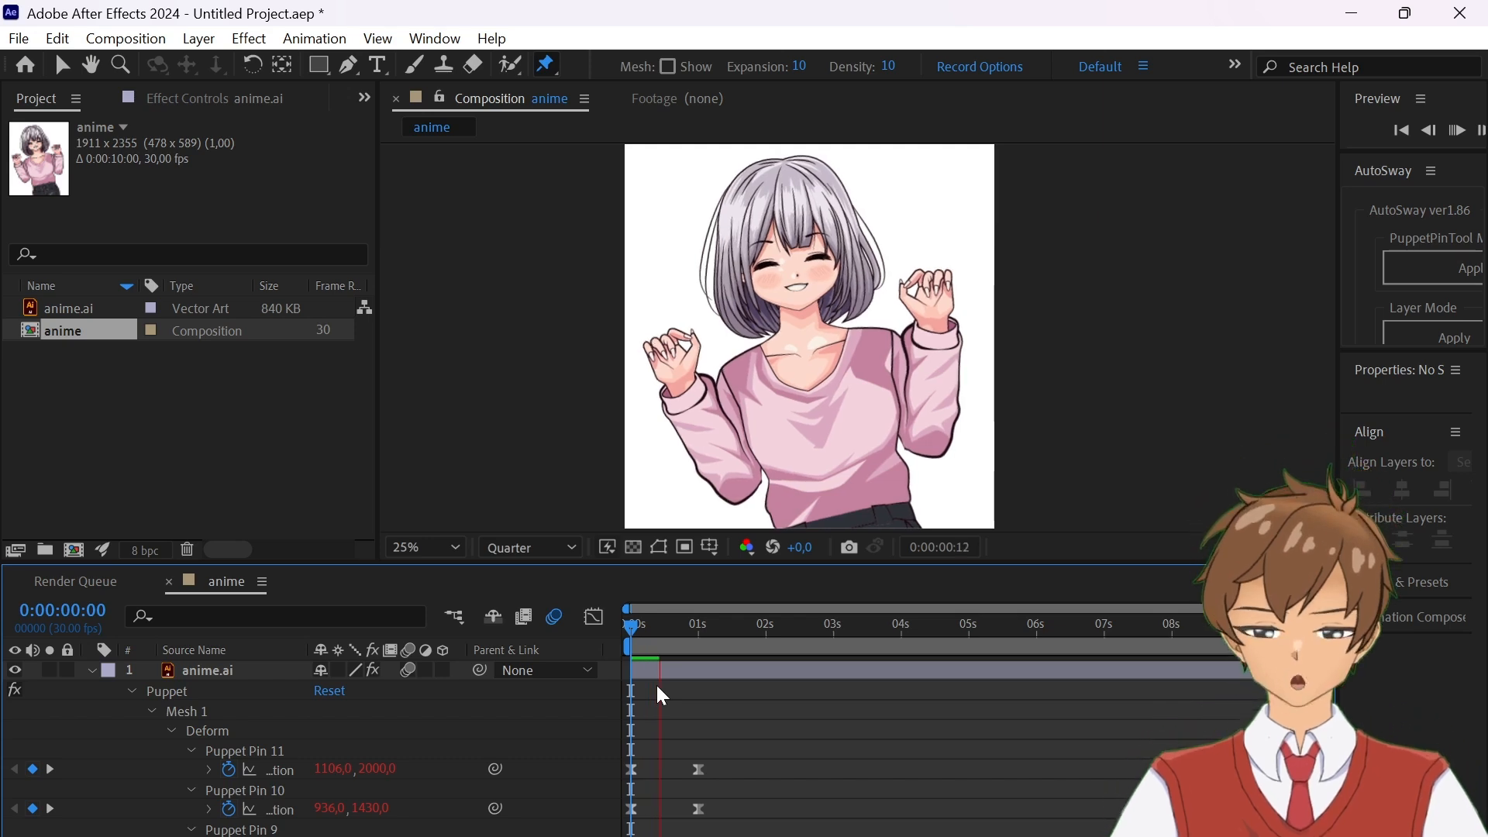
key("space")
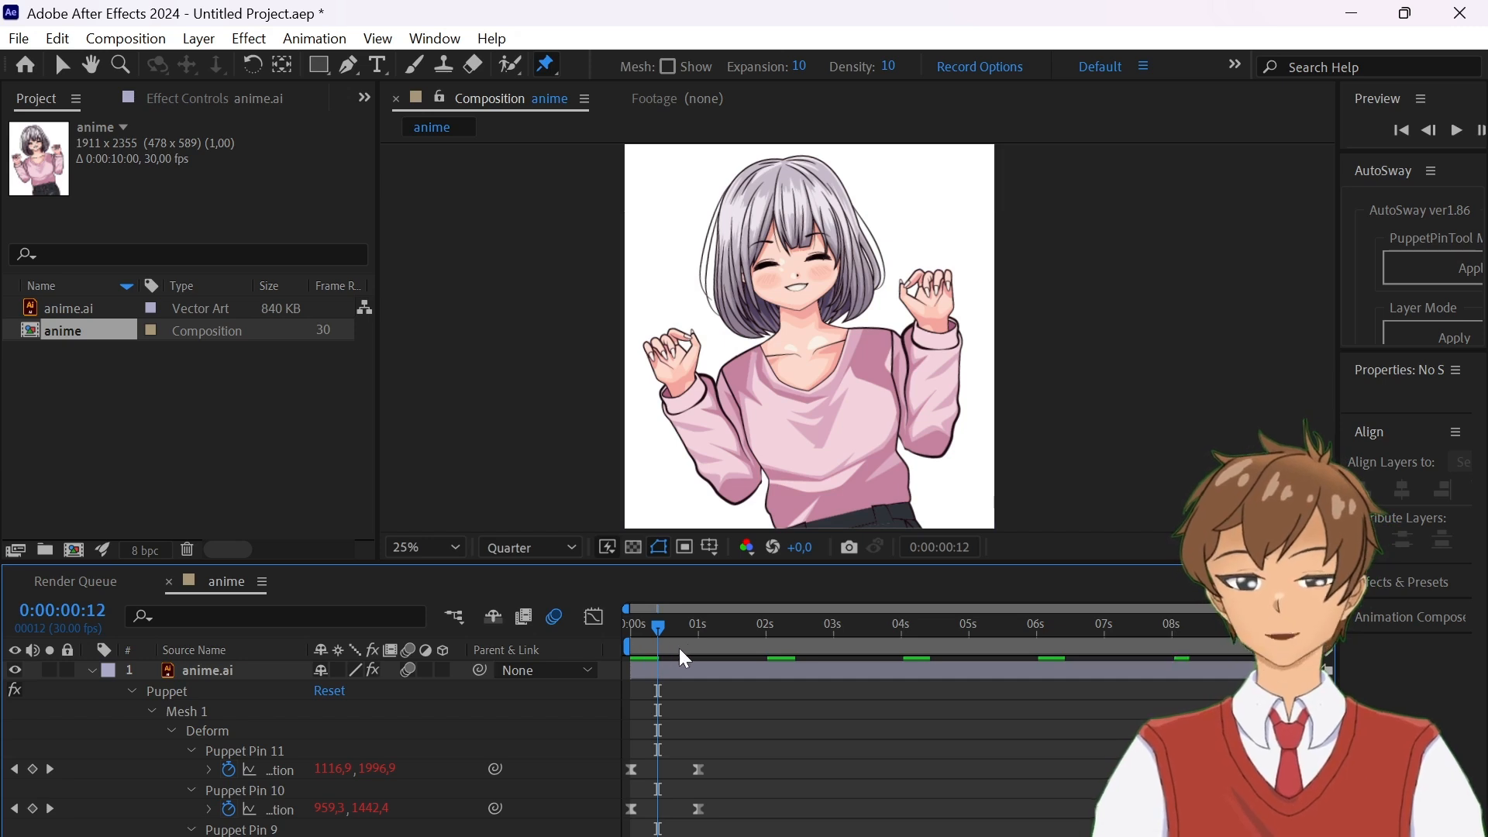
left_click_drag(658, 625, 630, 625)
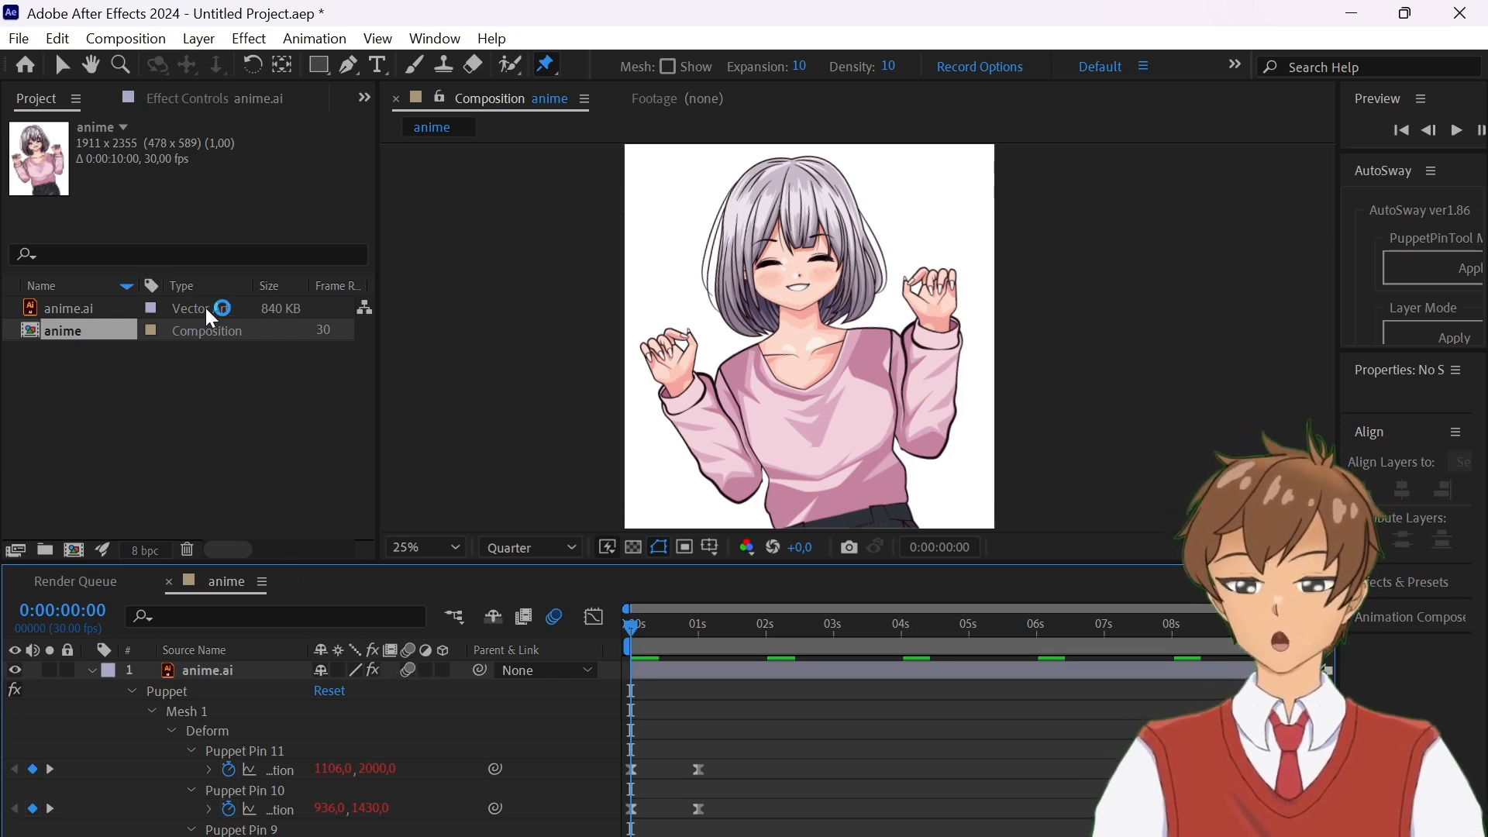
- Save the project to the Desktop as latihan_2_puppet
key("ctrl+s")
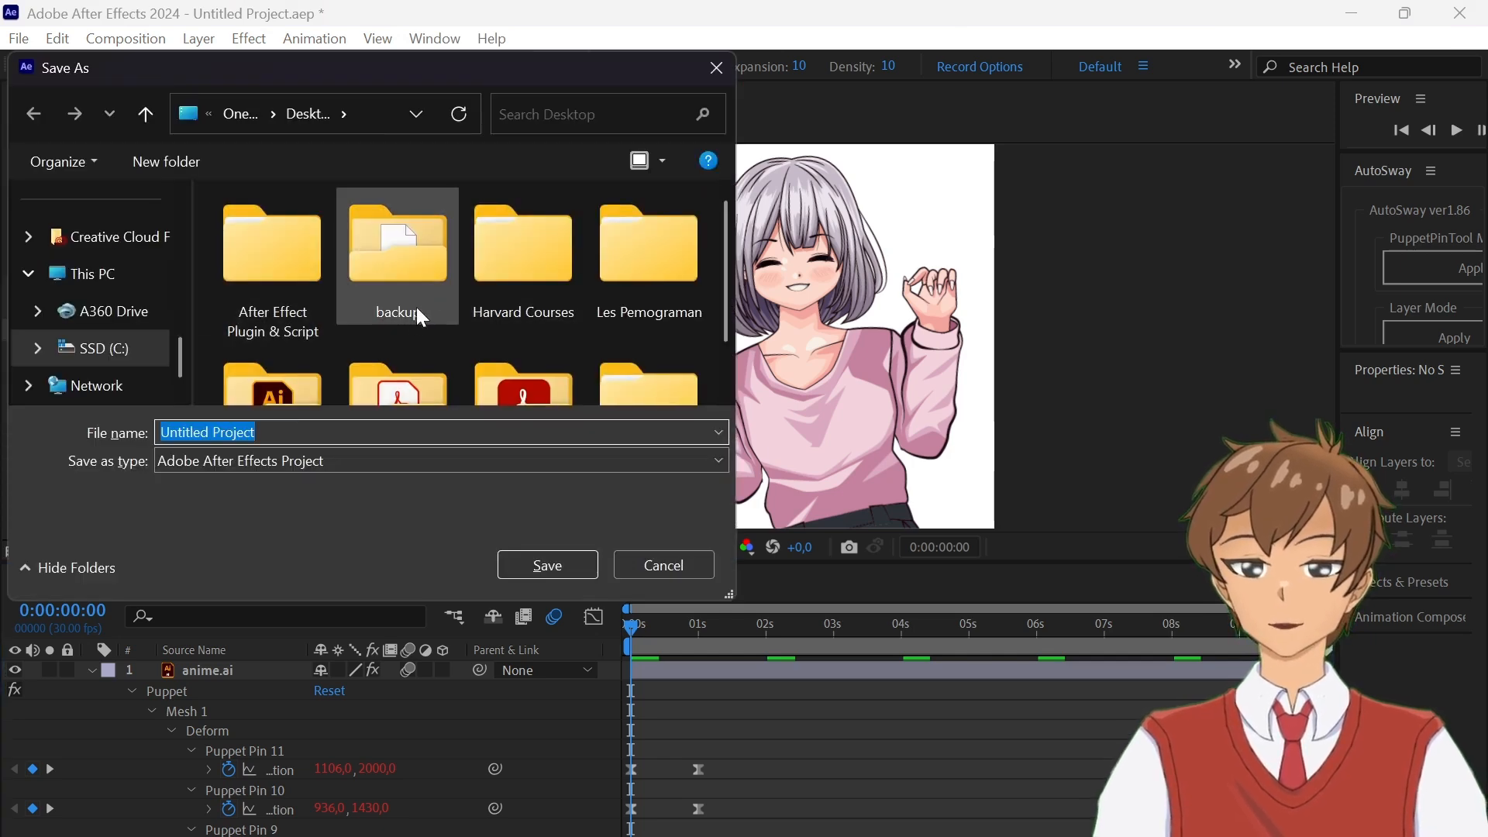
type("latihan_2")
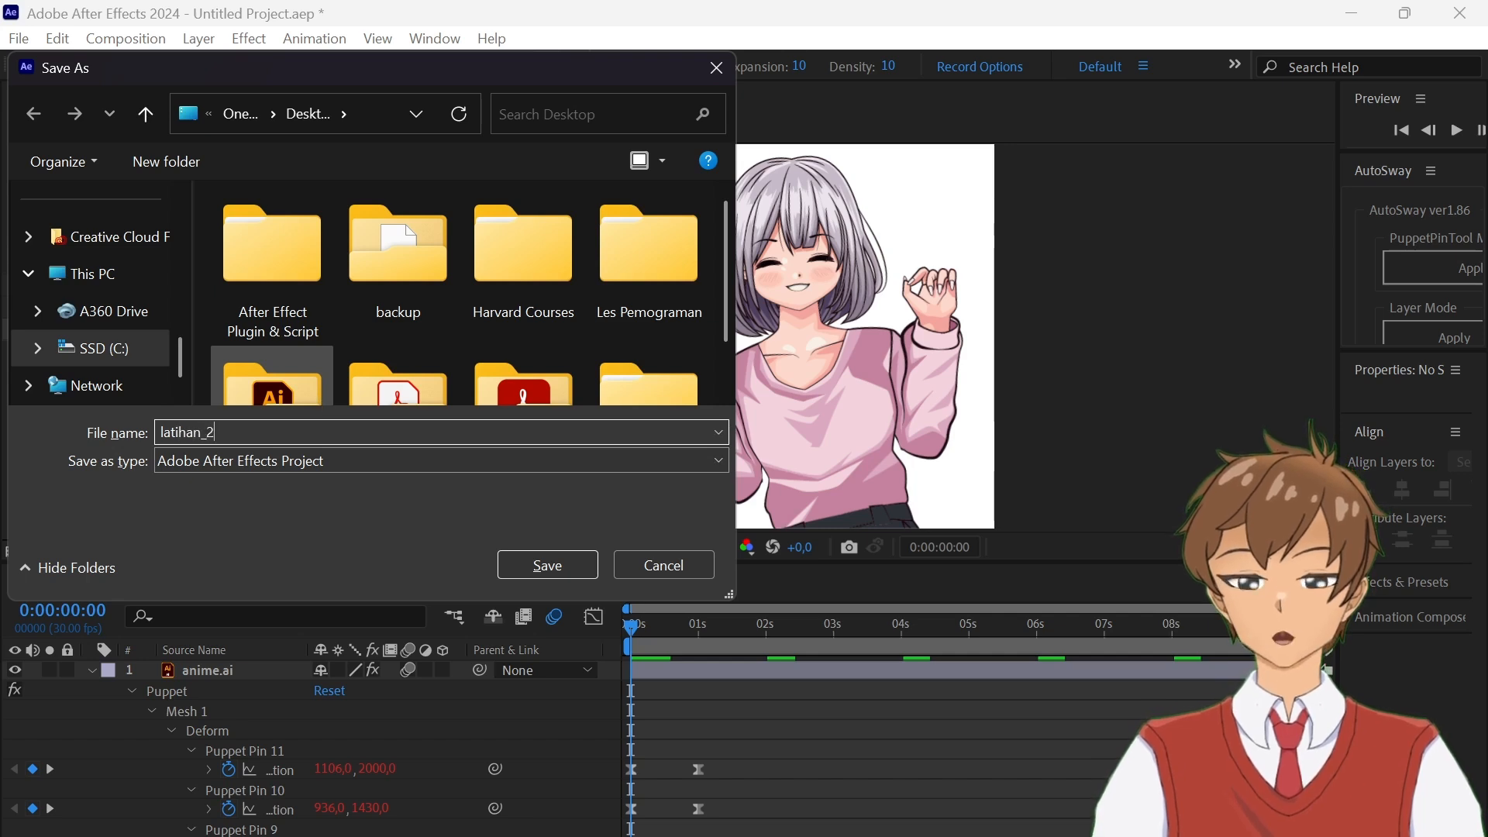
type("_puppet")
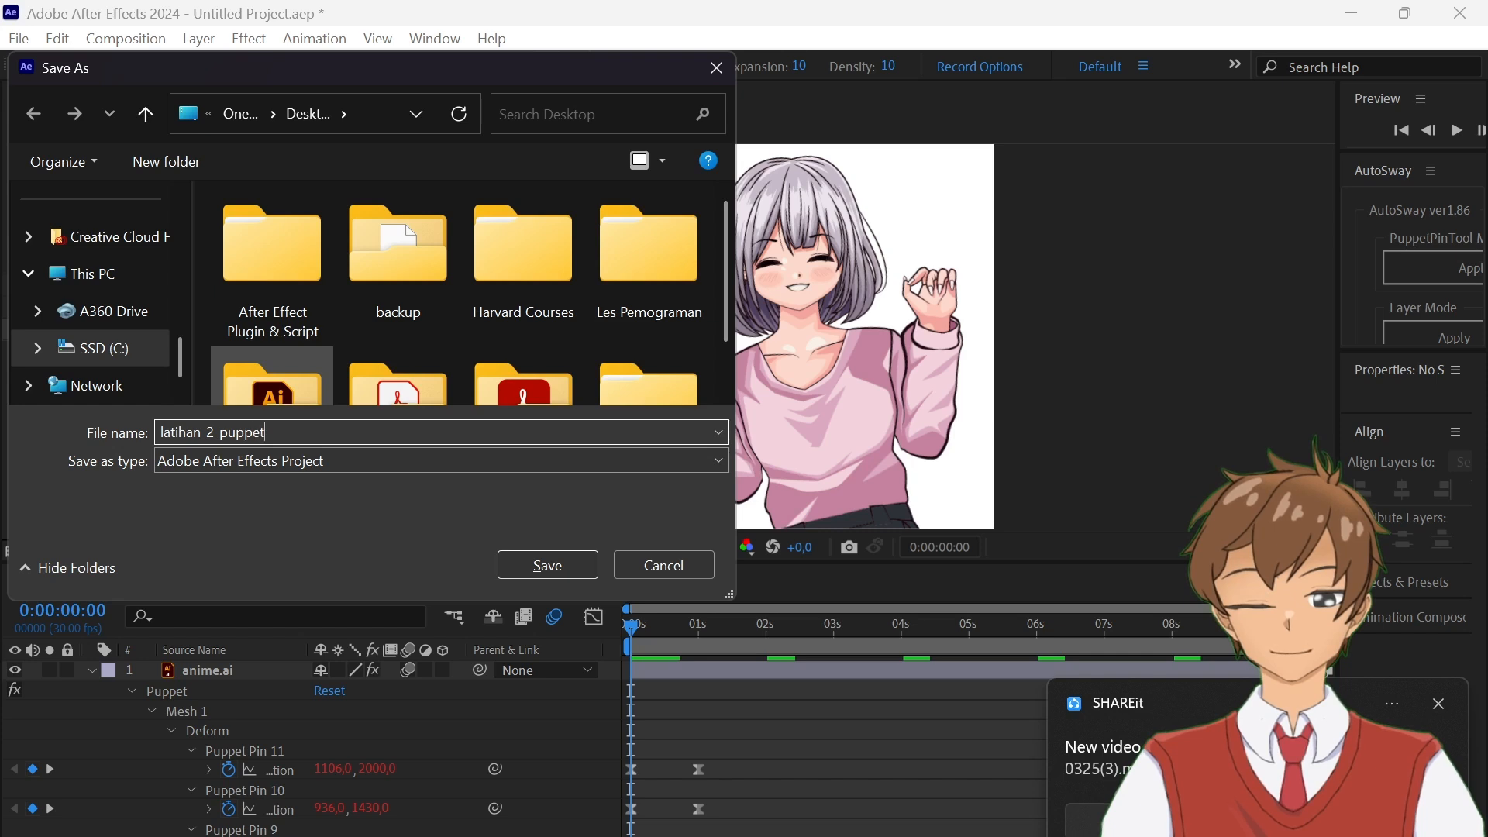
left_click(1451, 713)
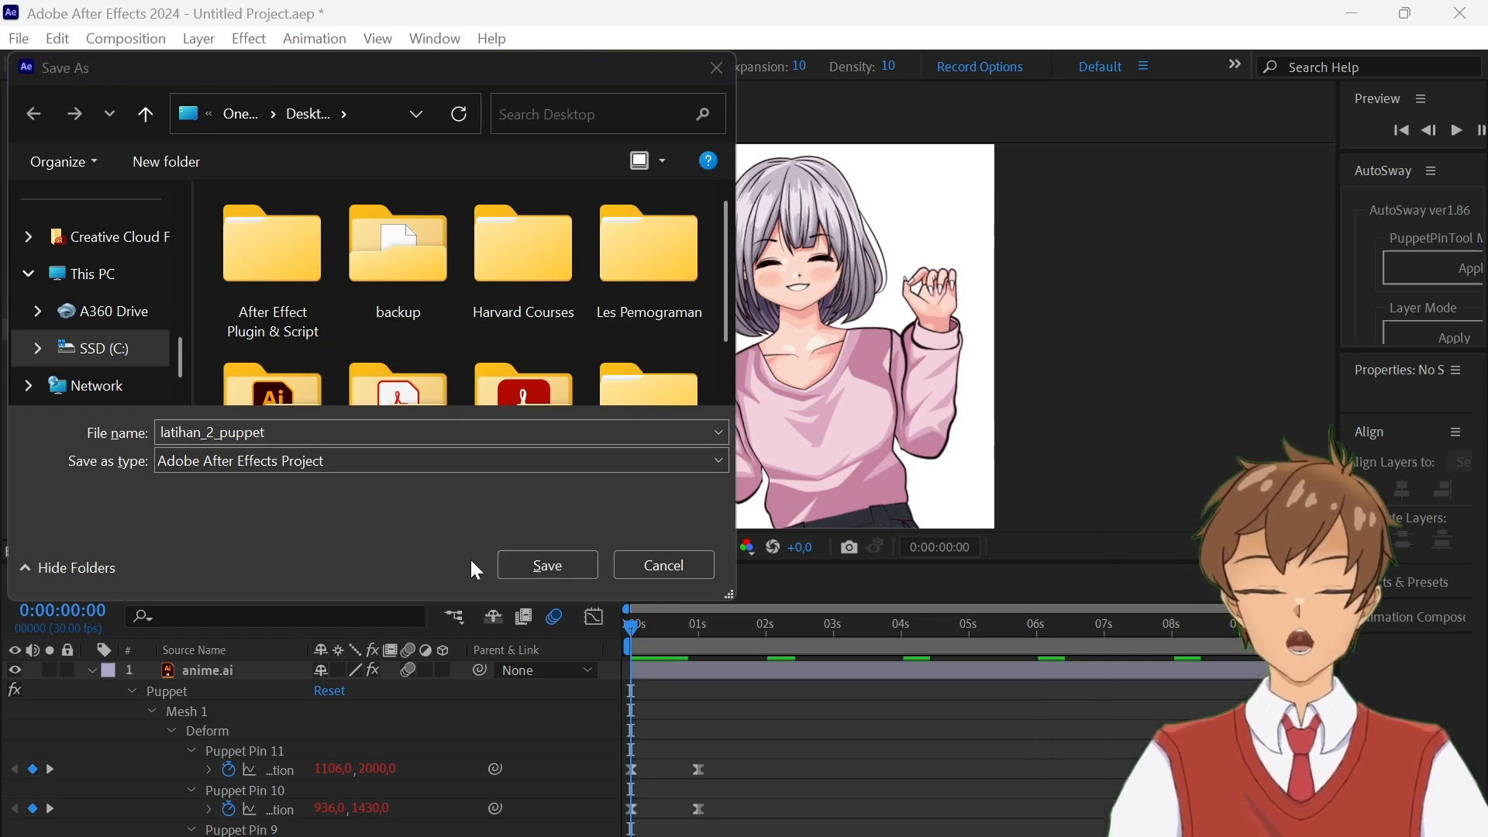
left_click(547, 565)
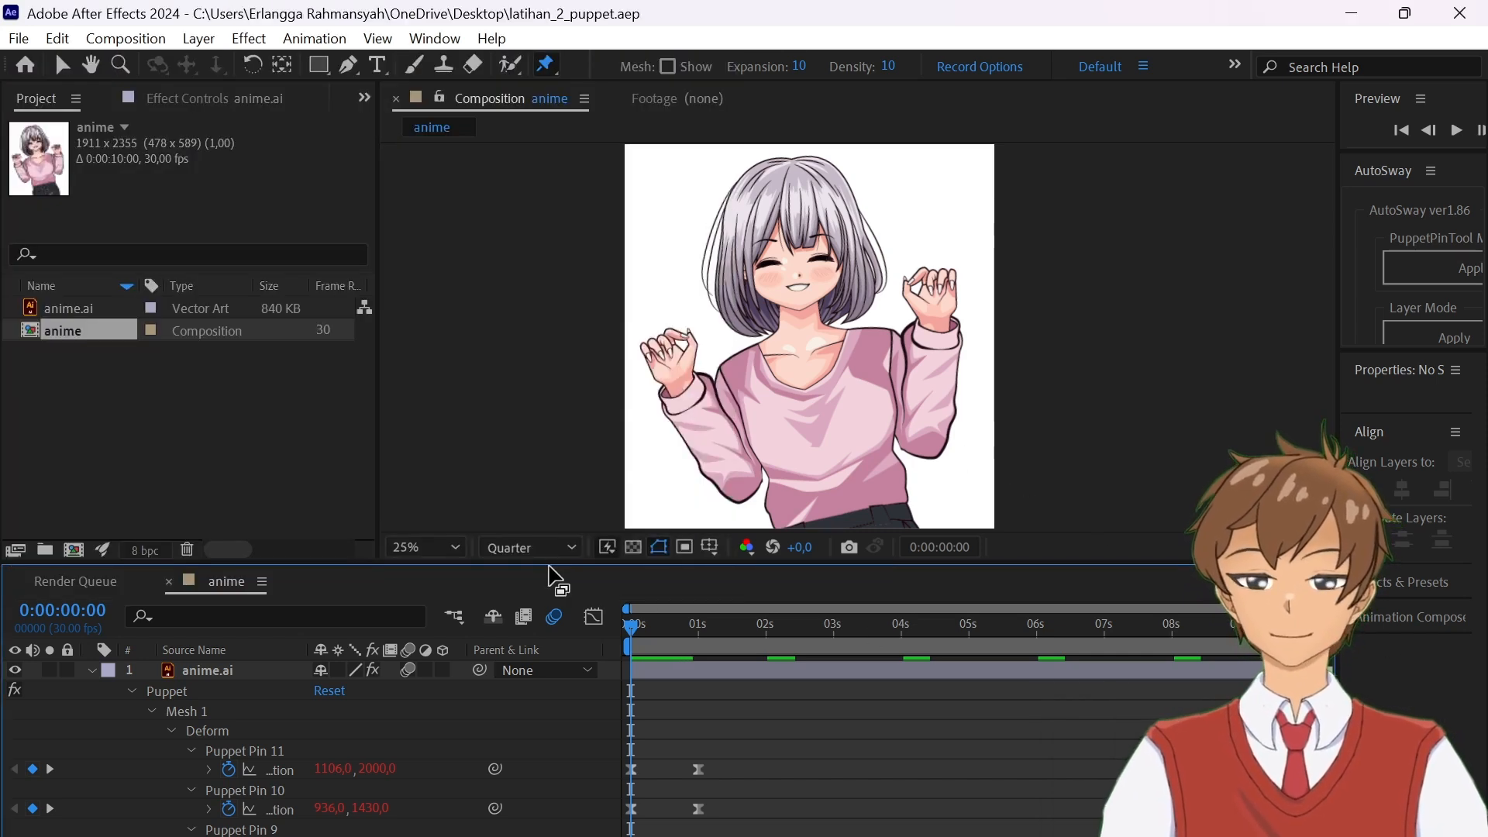
- Add the anime composition to the render queue and render anime.mp4 with Best Settings and H.264 - Match Render Settings - 15 Mbps
left_click(17, 39)
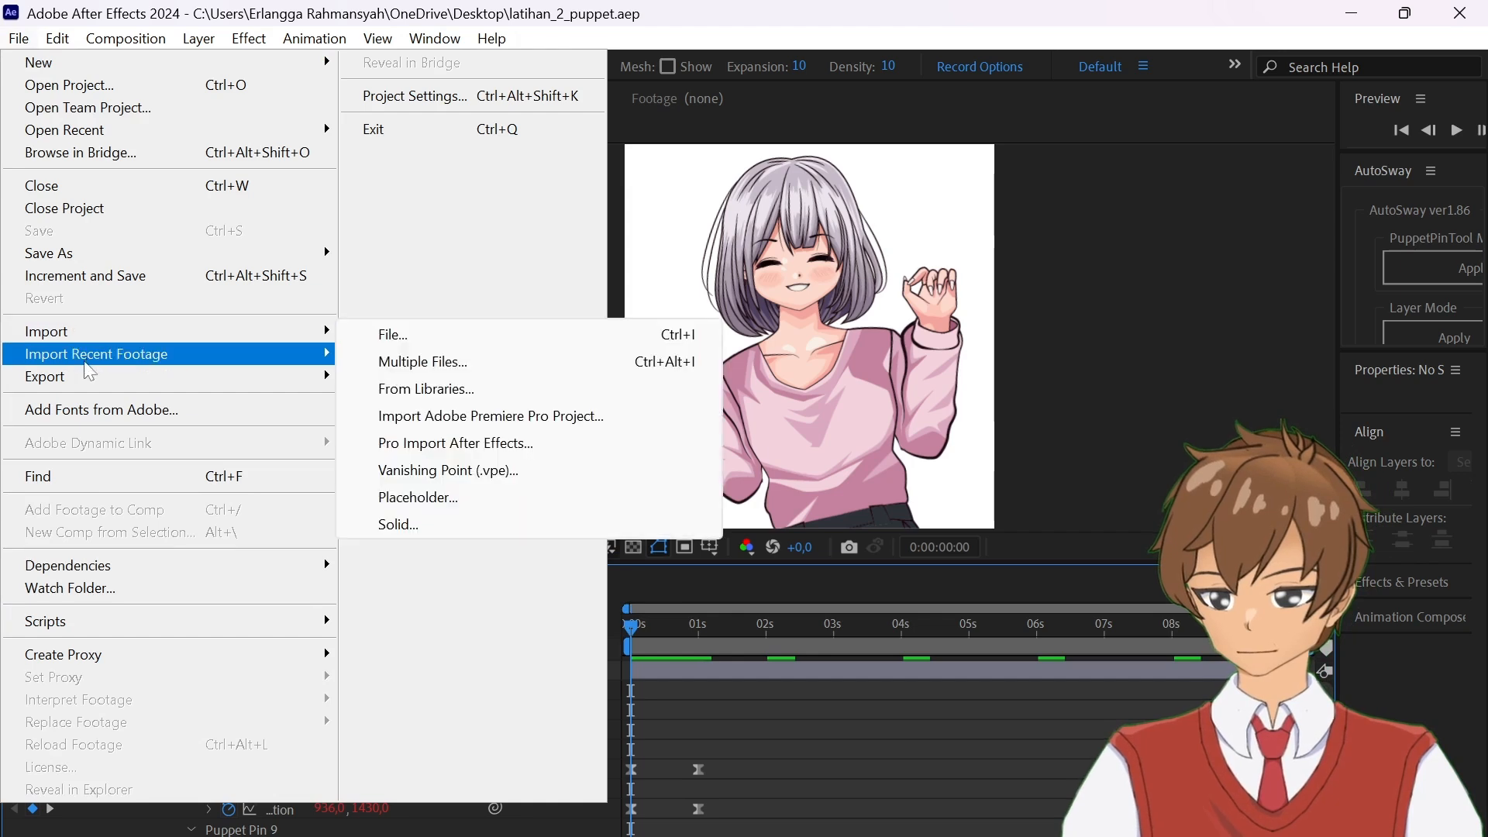
mouse_move(170, 376)
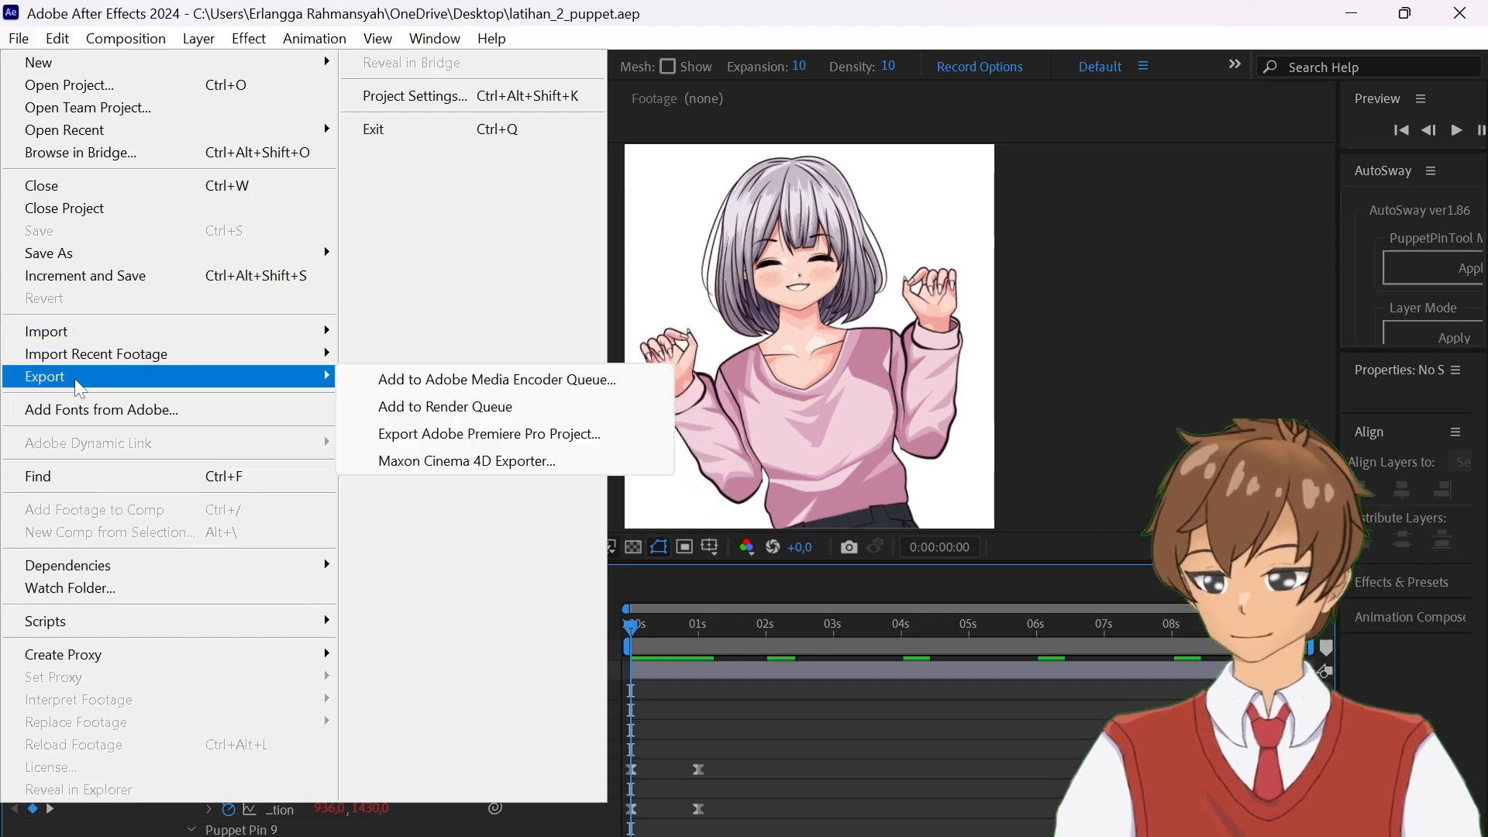
left_click(445, 404)
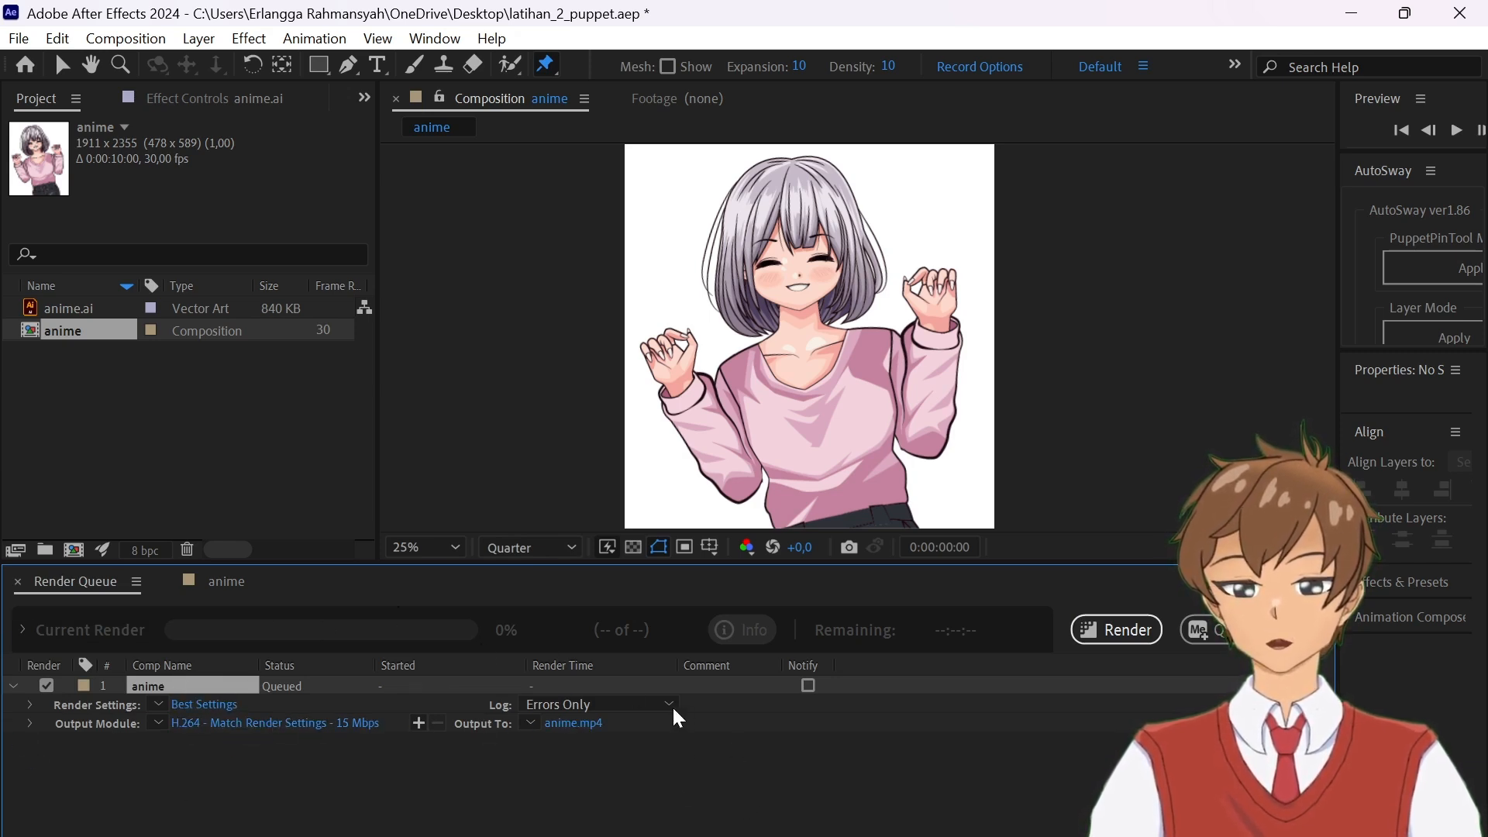
left_click(1143, 647)
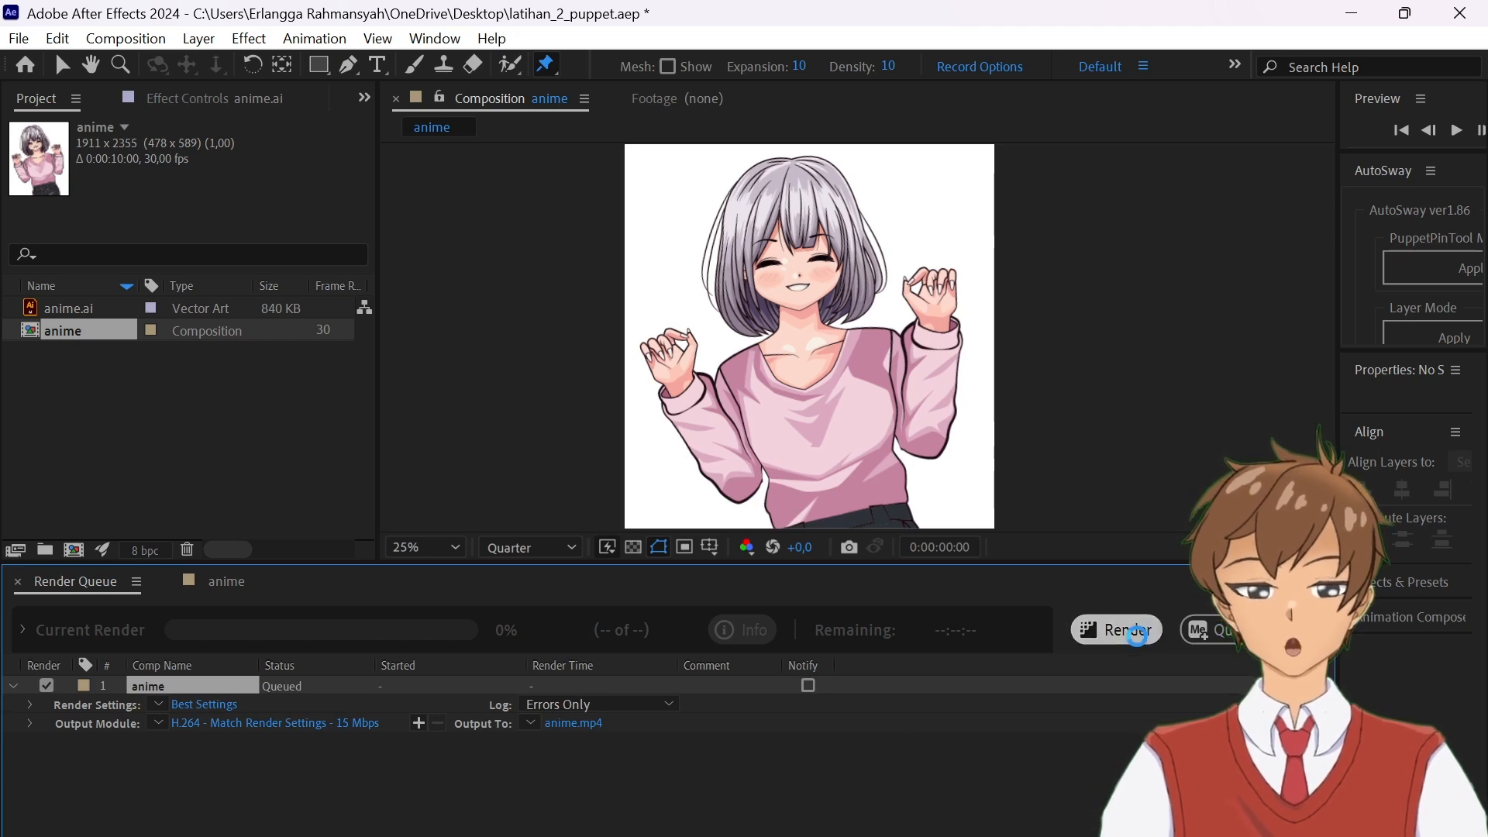